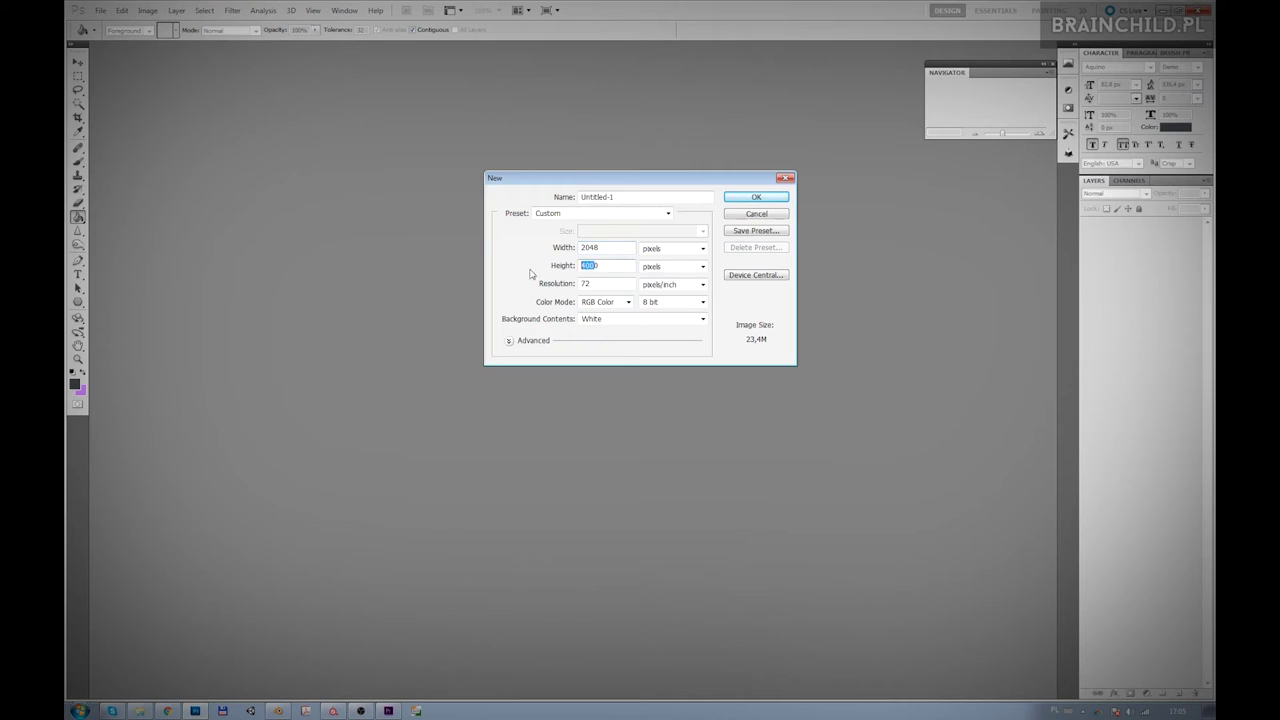
# - Make a 2048×2048 dark grey tile, wrap-offset it 1024 px each way, and add Layer 1
pyautogui.click(757, 197)
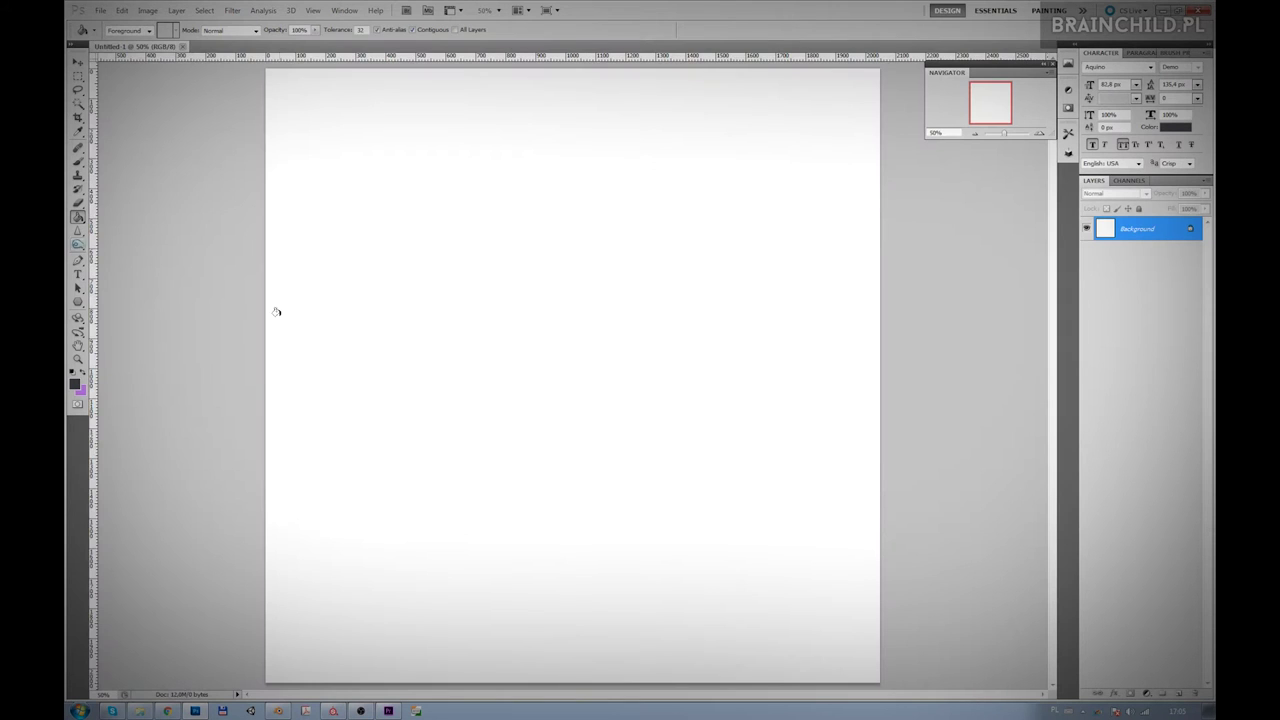
pyautogui.click(341, 223)
pyautogui.click(232, 10)
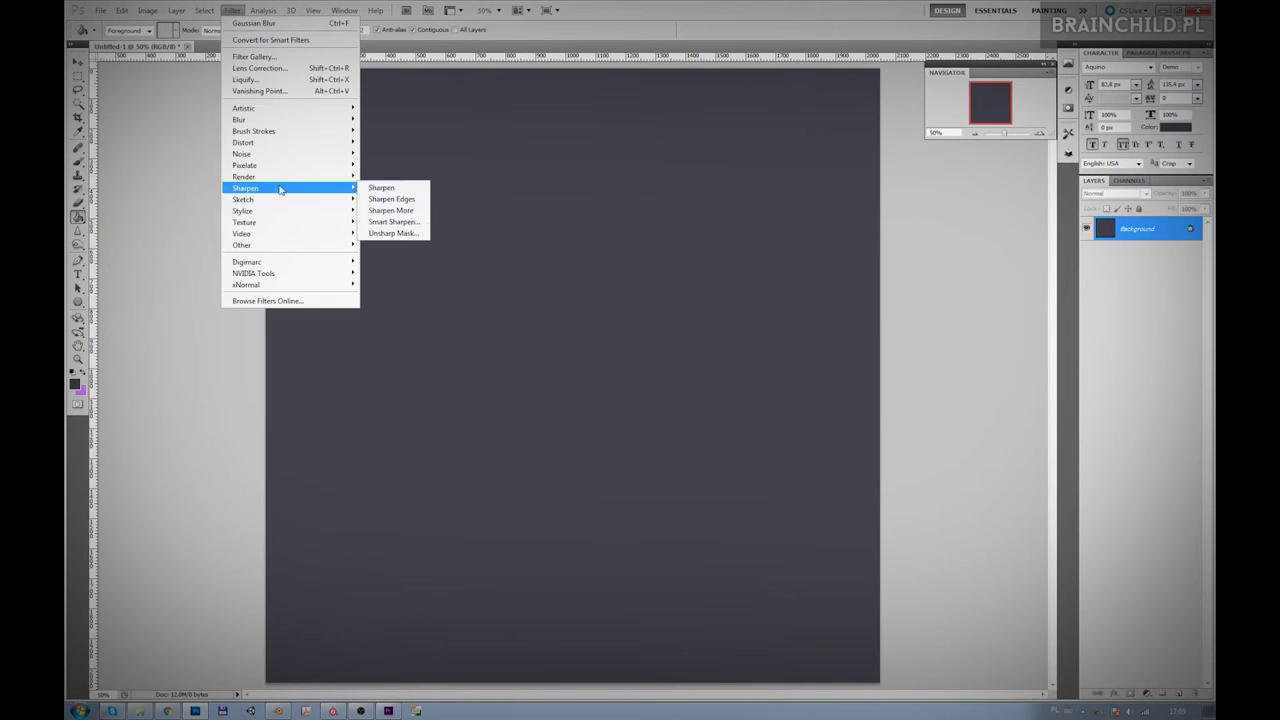
pyautogui.moveTo(242, 245)
pyautogui.click(395, 291)
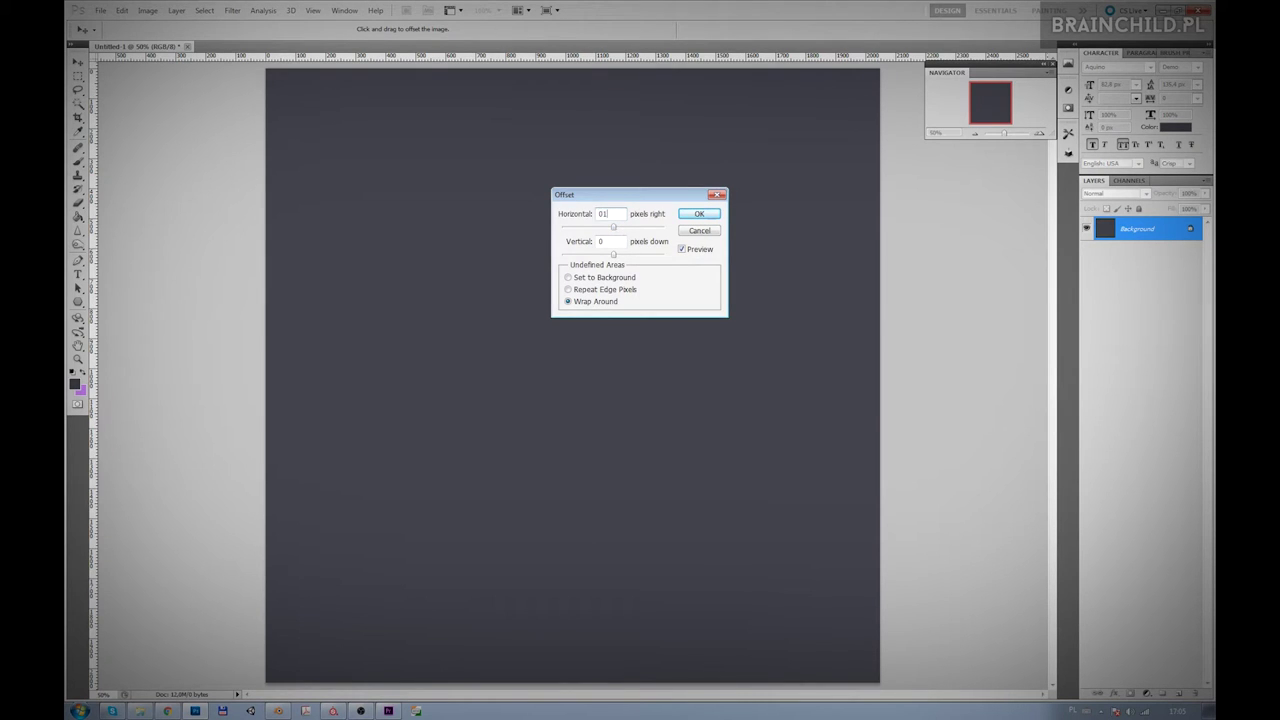
pyautogui.write('1024')
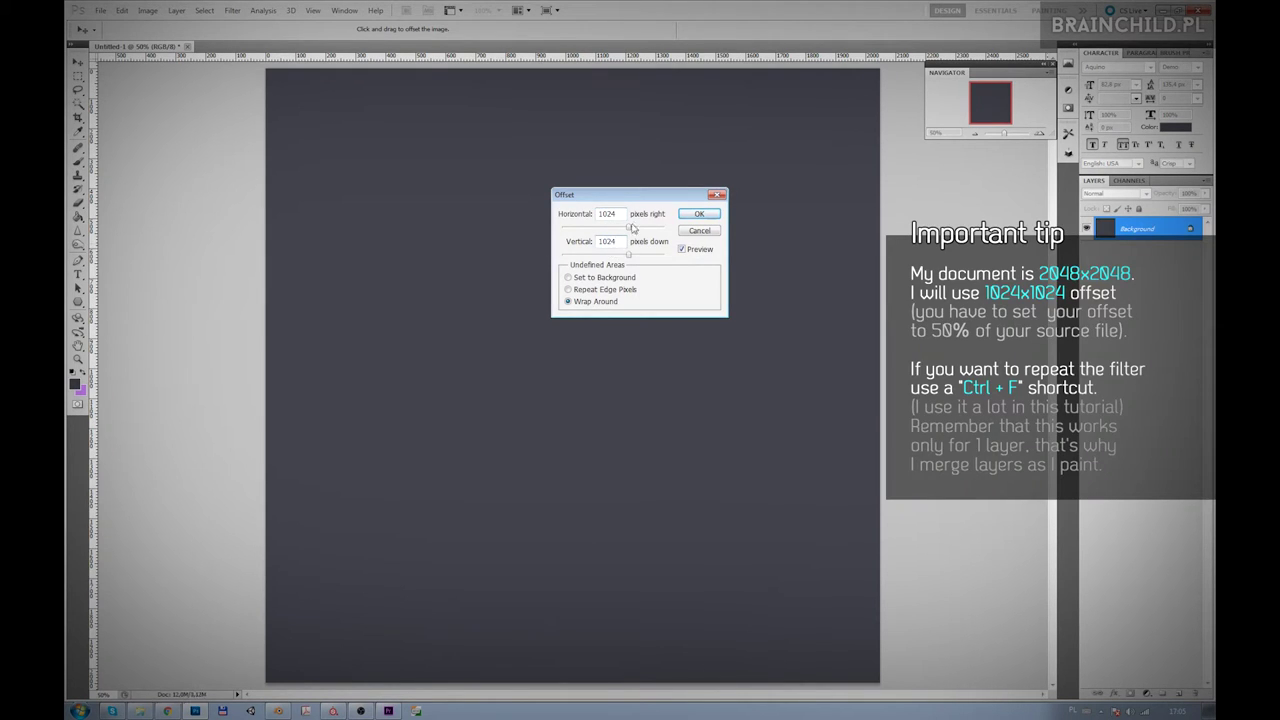
pyautogui.press('Return')
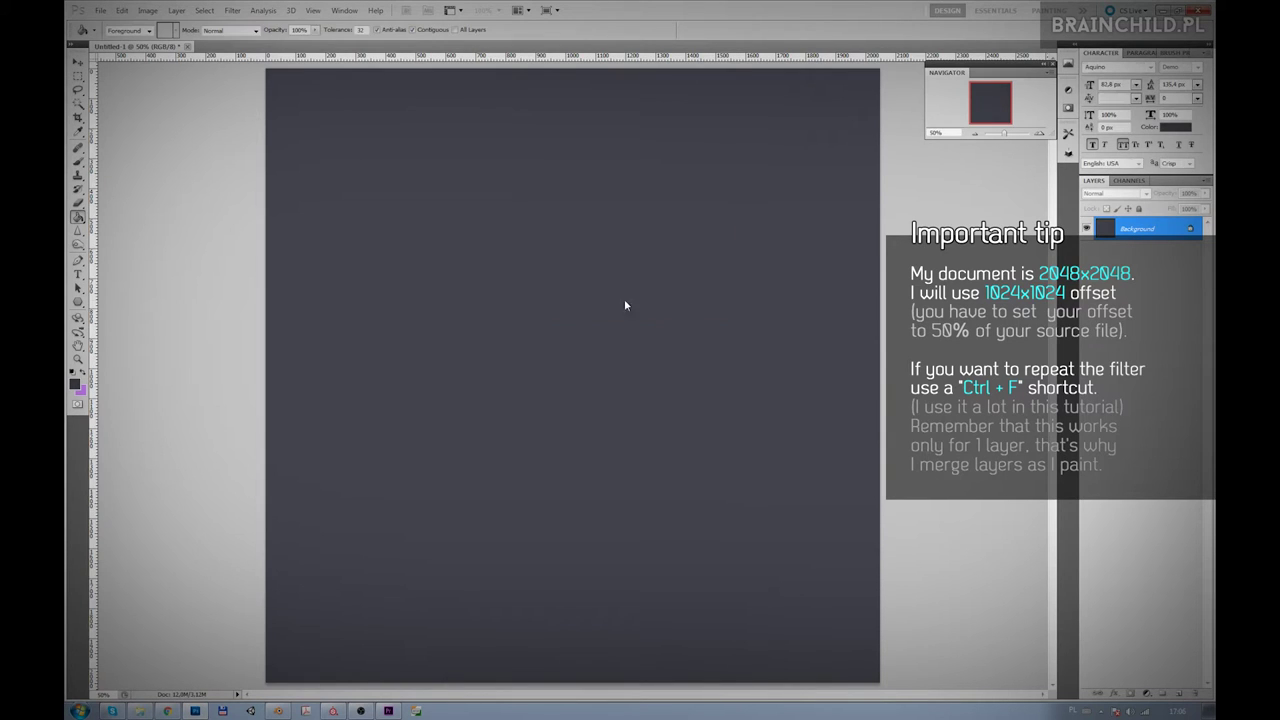
pyautogui.press('b')
pyautogui.hotkey('ctrl', 'shift', 'alt', 'n')
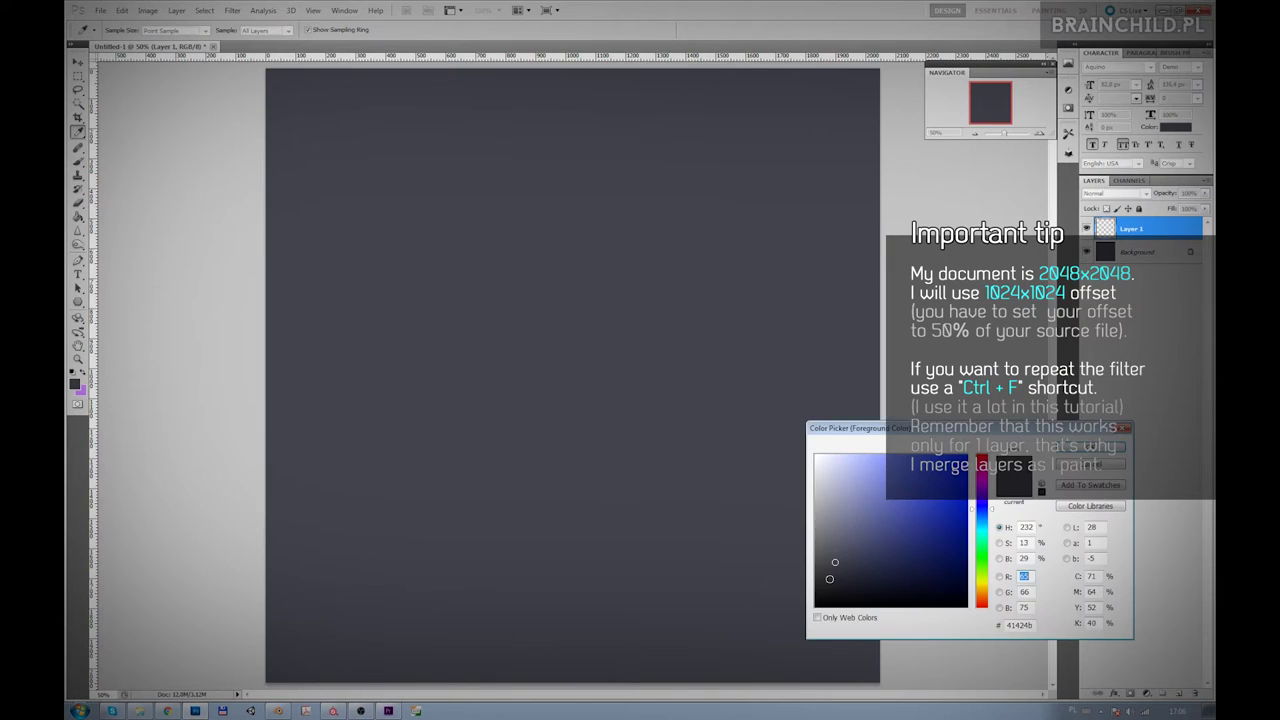
# - Choose a hard brush preset and undo a test stroke
pyautogui.click(124, 30)
pyautogui.click(158, 115)
pyautogui.moveTo(443, 214); pyautogui.dragTo(451, 300)
pyautogui.hotkey('ctrl', 'z')
# - Sketch dark outlines of a cluster of rounded stones hanging from the top edge
pyautogui.moveTo(439, 114)
pyautogui.mouseDown()
pyautogui.moveTo(400, 75)
pyautogui.moveTo(483, 346)
pyautogui.moveTo(435, 417)
pyautogui.moveTo(383, 446)
pyautogui.mouseUp()
pyautogui.hotkey('ctrl', 'z')
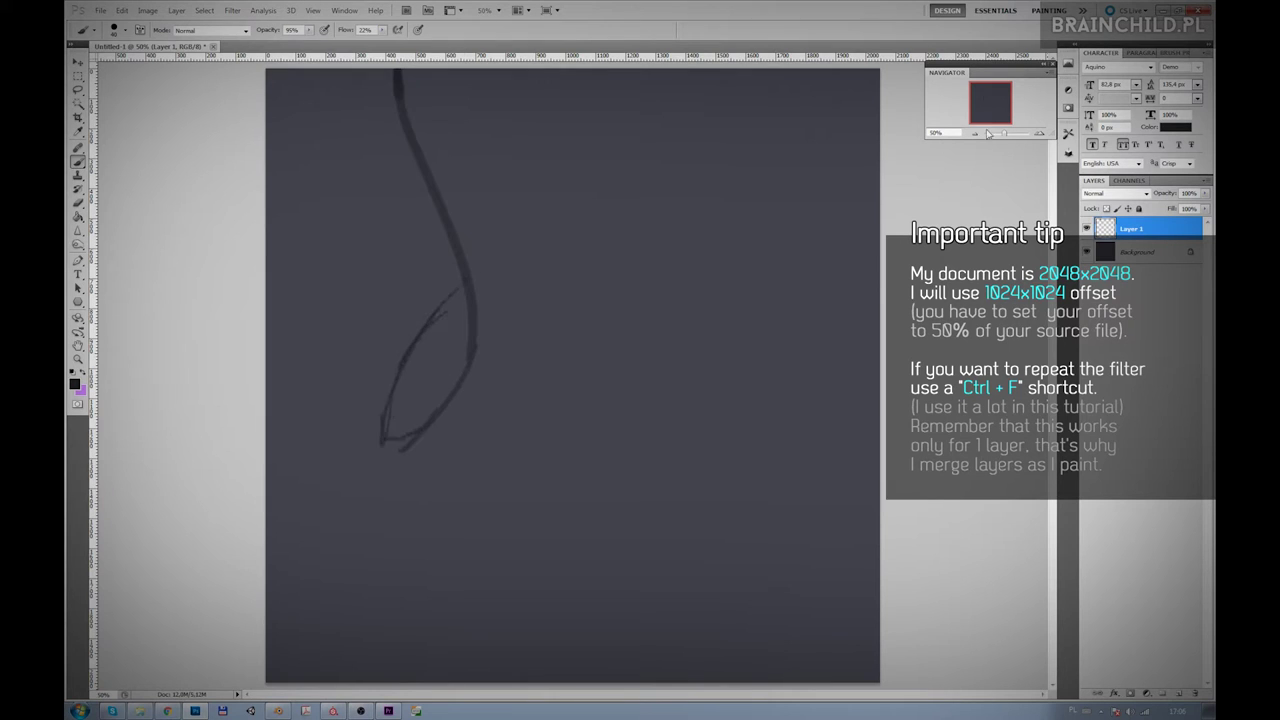
pyautogui.moveTo(1003, 134); pyautogui.dragTo(999, 134)
pyautogui.moveTo(514, 304)
pyautogui.mouseDown()
pyautogui.moveTo(480, 363)
pyautogui.moveTo(551, 288)
pyautogui.moveTo(543, 311)
pyautogui.moveTo(651, 219)
pyautogui.mouseUp()
pyautogui.moveTo(598, 290)
pyautogui.mouseDown()
pyautogui.moveTo(620, 366)
pyautogui.moveTo(646, 349)
pyautogui.moveTo(630, 366)
pyautogui.mouseUp()
pyautogui.moveTo(543, 316)
pyautogui.mouseDown()
pyautogui.moveTo(528, 300)
pyautogui.moveTo(568, 400)
pyautogui.moveTo(557, 332)
pyautogui.mouseUp()
pyautogui.moveTo(520, 399)
pyautogui.mouseDown()
pyautogui.moveTo(480, 440)
pyautogui.moveTo(525, 406)
pyautogui.moveTo(554, 410)
pyautogui.moveTo(574, 346)
pyautogui.moveTo(562, 332)
pyautogui.moveTo(603, 297)
pyautogui.moveTo(583, 297)
pyautogui.moveTo(552, 337)
pyautogui.mouseUp()
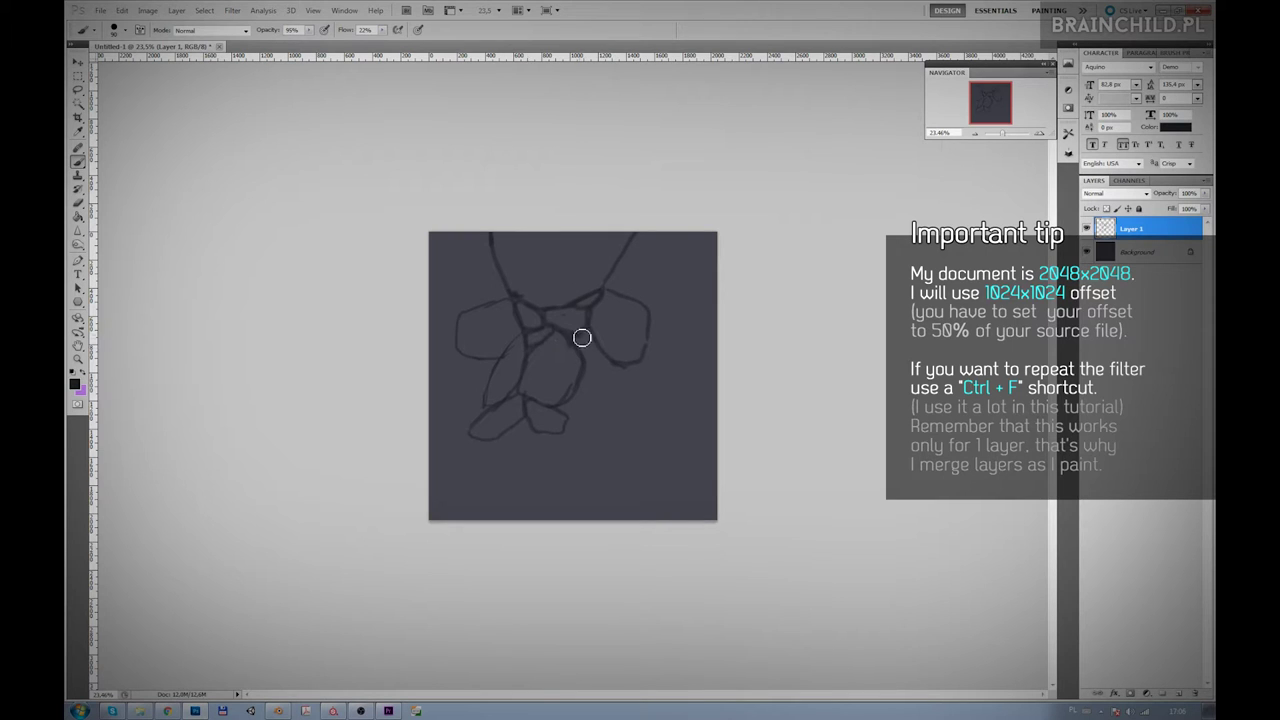
# - Offset the tile and draw stone outlines continuing across the former seams
pyautogui.hotkey('ctrl', 'f')
pyautogui.hotkey('ctrl', 'f')
pyautogui.moveTo(594, 365); pyautogui.dragTo(618, 385)
pyautogui.hotkey('ctrl', 'f')
pyautogui.hotkey('ctrl', 'f')
pyautogui.hotkey('ctrl', 'f')
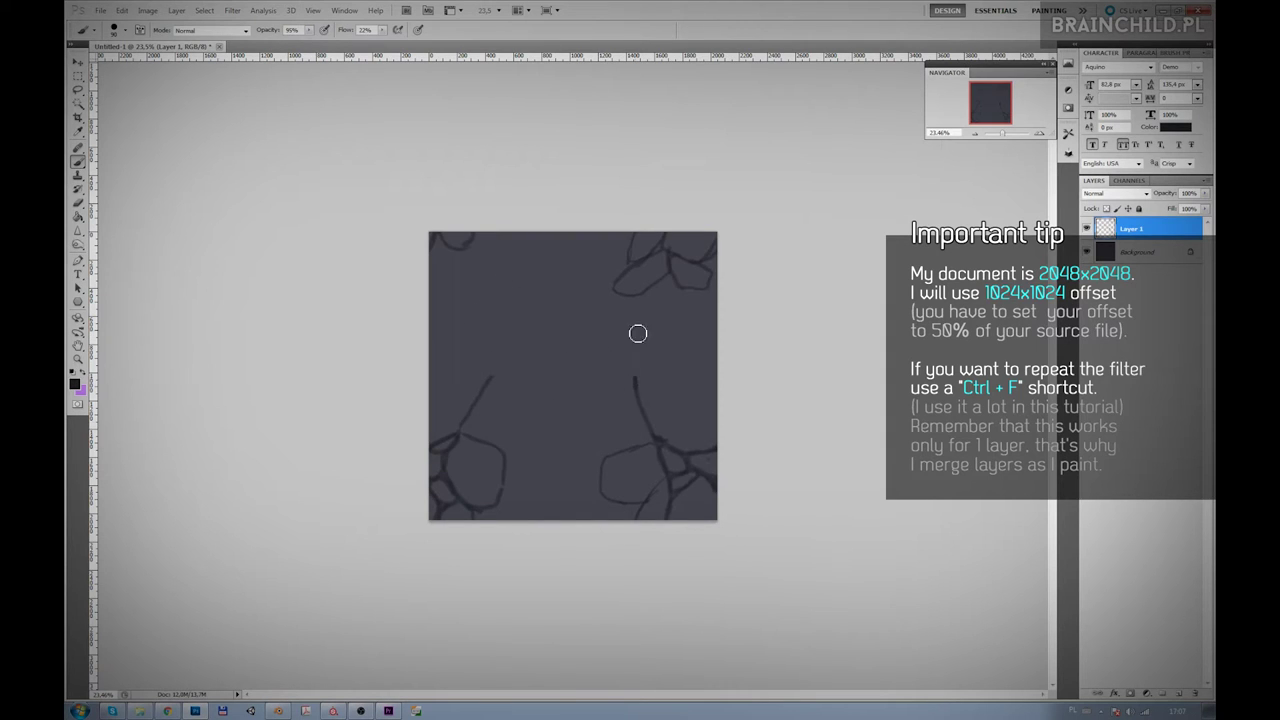
pyautogui.moveTo(486, 387)
pyautogui.mouseDown()
pyautogui.moveTo(600, 366)
pyautogui.moveTo(626, 389)
pyautogui.moveTo(529, 364)
pyautogui.moveTo(580, 351)
pyautogui.moveTo(623, 309)
pyautogui.moveTo(629, 331)
pyautogui.moveTo(571, 271)
pyautogui.moveTo(571, 347)
pyautogui.mouseUp()
pyautogui.moveTo(519, 305)
pyautogui.mouseDown()
pyautogui.moveTo(537, 317)
pyautogui.moveTo(514, 360)
pyautogui.moveTo(466, 354)
pyautogui.moveTo(482, 394)
pyautogui.moveTo(526, 374)
pyautogui.moveTo(491, 420)
pyautogui.moveTo(526, 414)
pyautogui.moveTo(535, 482)
pyautogui.moveTo(600, 397)
pyautogui.moveTo(606, 423)
pyautogui.moveTo(689, 366)
pyautogui.moveTo(688, 457)
pyautogui.mouseUp()
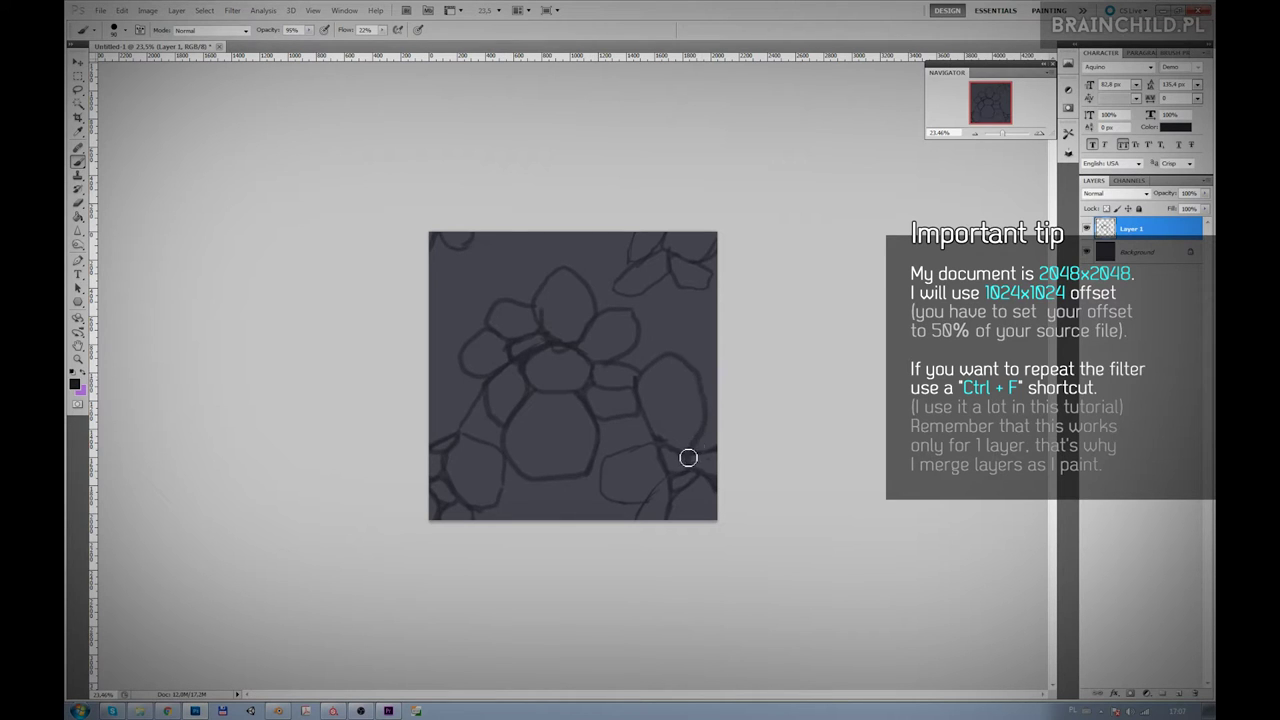
pyautogui.moveTo(628, 360)
pyautogui.mouseDown()
pyautogui.moveTo(671, 357)
pyautogui.moveTo(677, 283)
pyautogui.moveTo(640, 357)
pyautogui.mouseUp()
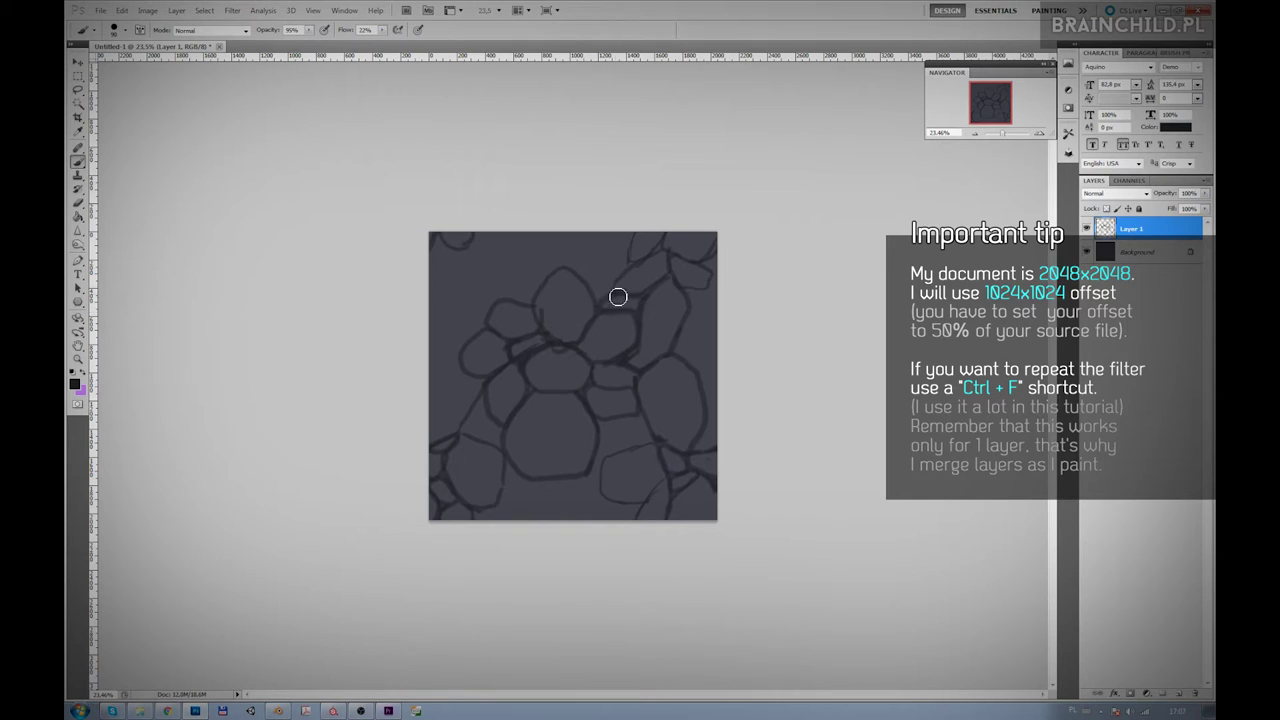
# - Wrap the tile again and outline more stones below and right of the cluster
pyautogui.hotkey('ctrl', 'f')
pyautogui.moveTo(582, 396)
pyautogui.mouseDown()
pyautogui.moveTo(571, 431)
pyautogui.moveTo(618, 439)
pyautogui.mouseUp()
pyautogui.moveTo(594, 397)
pyautogui.mouseDown()
pyautogui.moveTo(660, 408)
pyautogui.moveTo(620, 389)
pyautogui.moveTo(700, 358)
pyautogui.mouseUp()
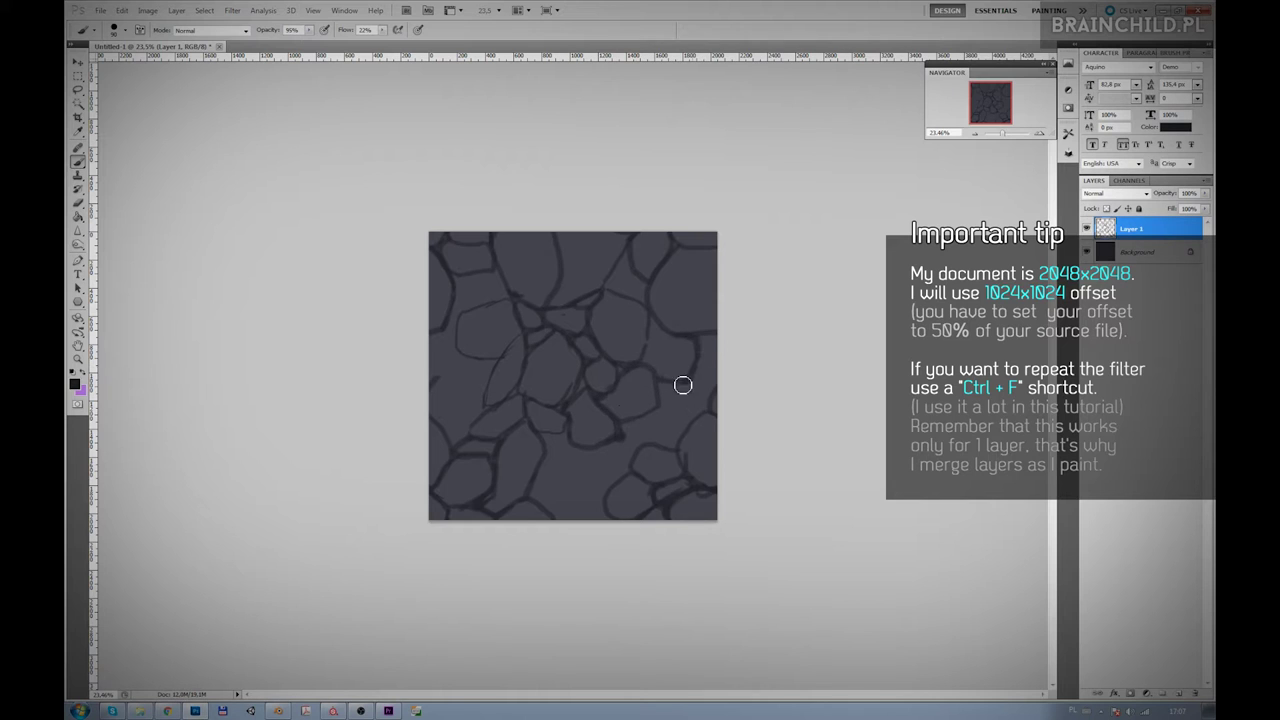
pyautogui.moveTo(577, 446)
pyautogui.mouseDown()
pyautogui.moveTo(563, 486)
pyautogui.moveTo(571, 514)
pyautogui.moveTo(634, 460)
pyautogui.mouseUp()
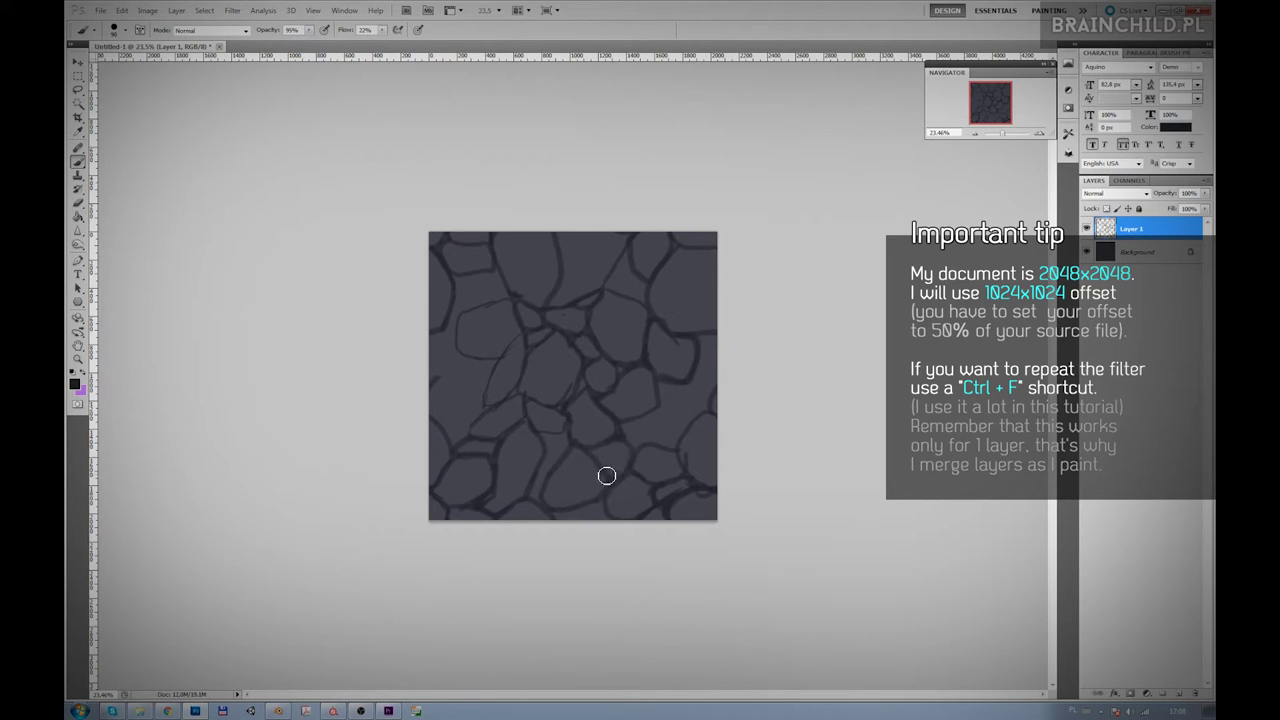
pyautogui.moveTo(698, 381); pyautogui.dragTo(656, 455)
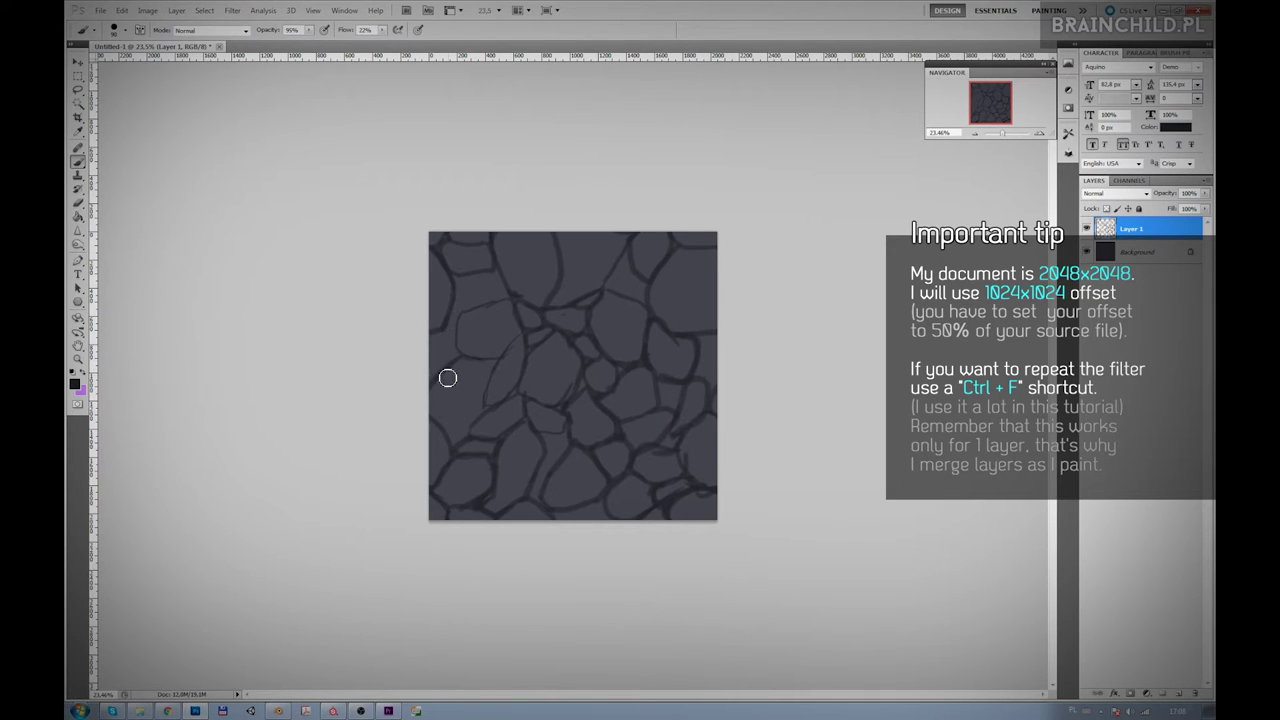
pyautogui.moveTo(489, 372); pyautogui.dragTo(451, 437)
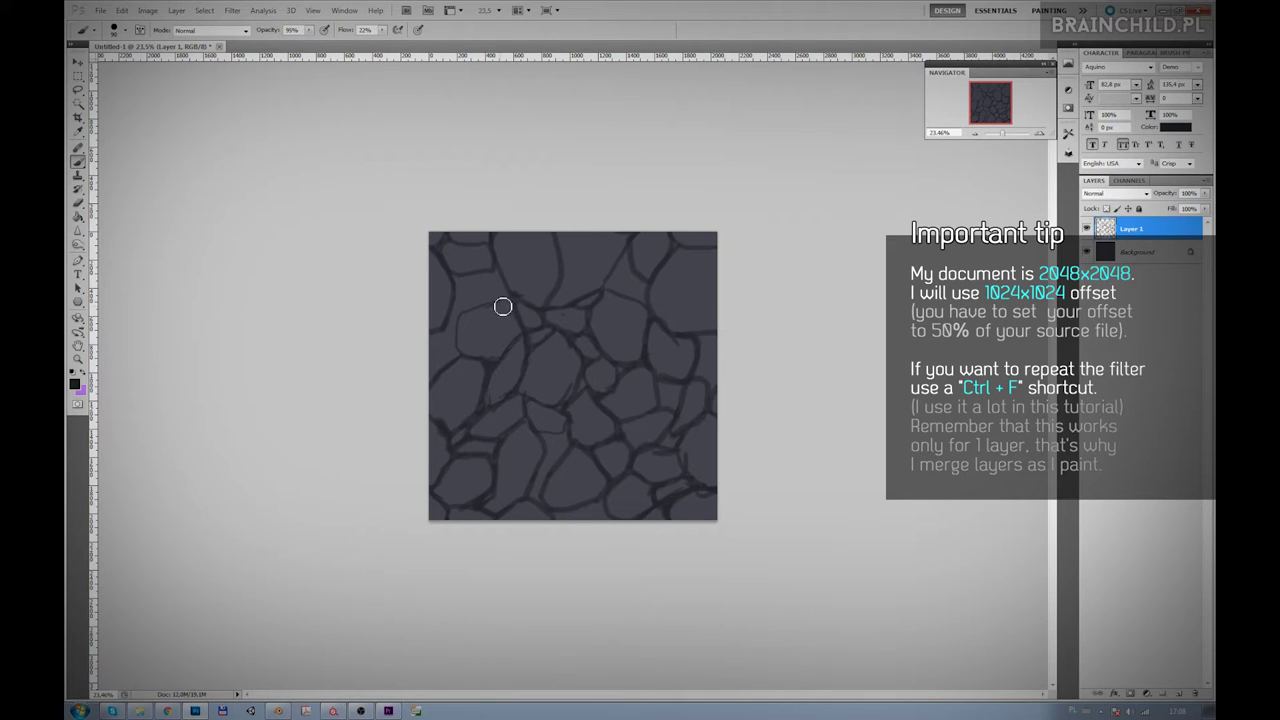
# - Wrap the tile once more, paint a light highlight, and set brush flow to 6%
pyautogui.hotkey('ctrl', 'f')
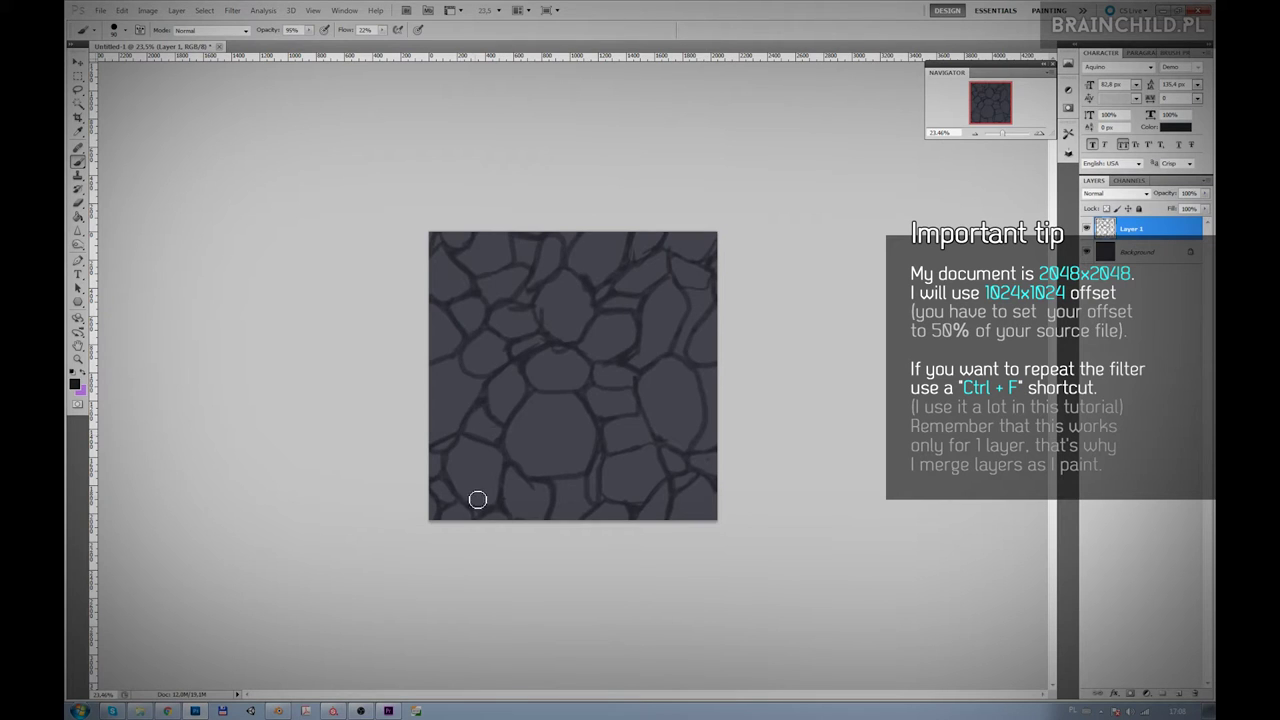
pyautogui.moveTo(584, 377); pyautogui.dragTo(543, 371)
pyautogui.hotkey('shift', '0')
pyautogui.hotkey('shift', '6')
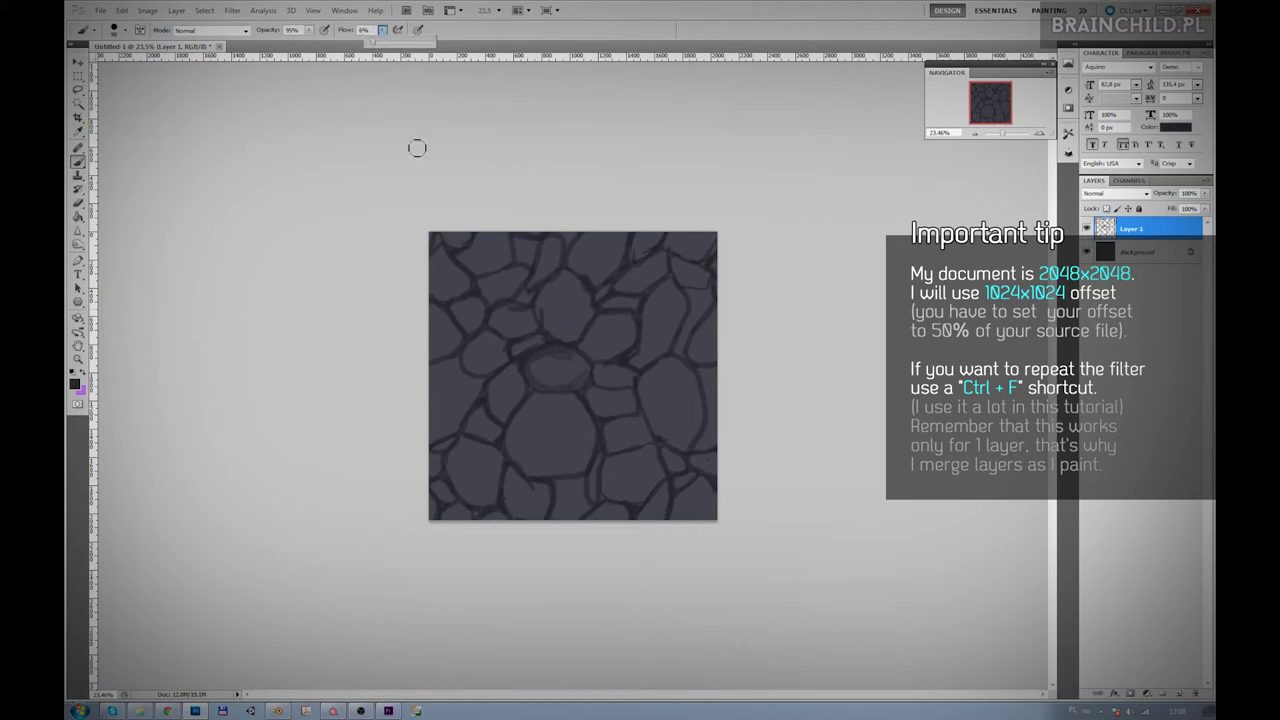
# - Softly shade stone edges with lighter and darker tones at 6% flow across the tile
pyautogui.click(527, 297)
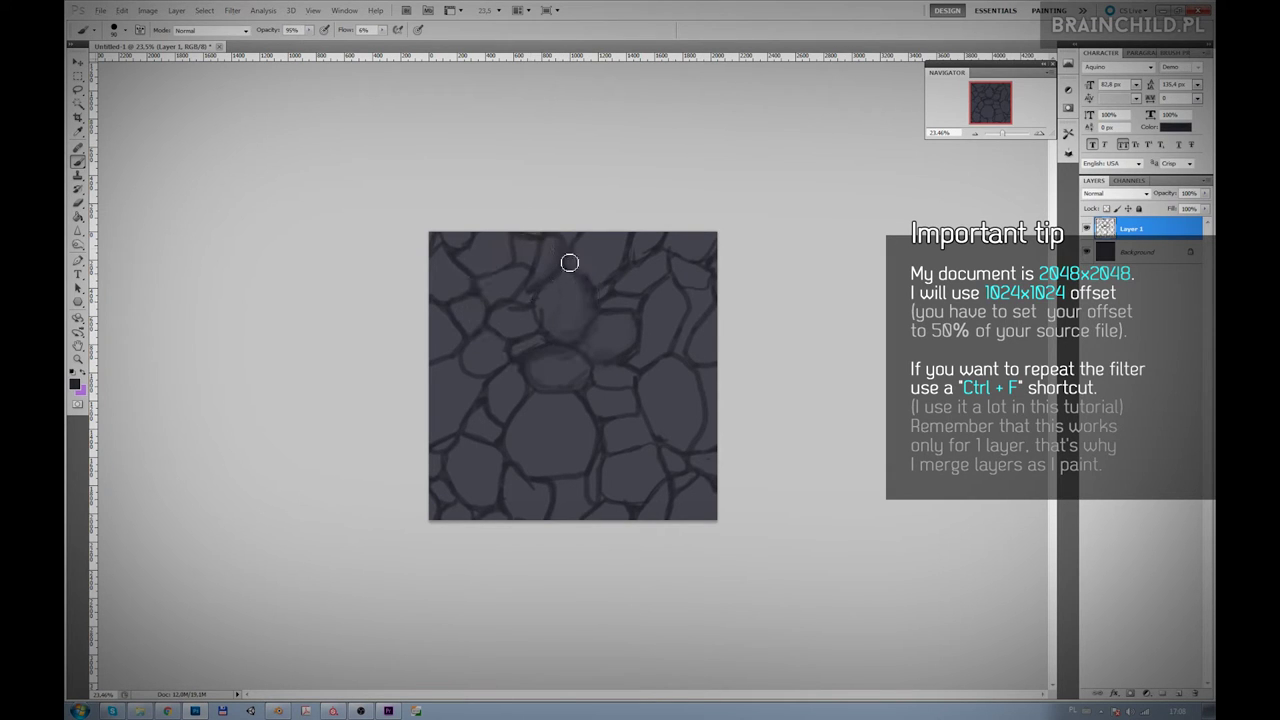
pyautogui.moveTo(662, 366); pyautogui.dragTo(673, 277)
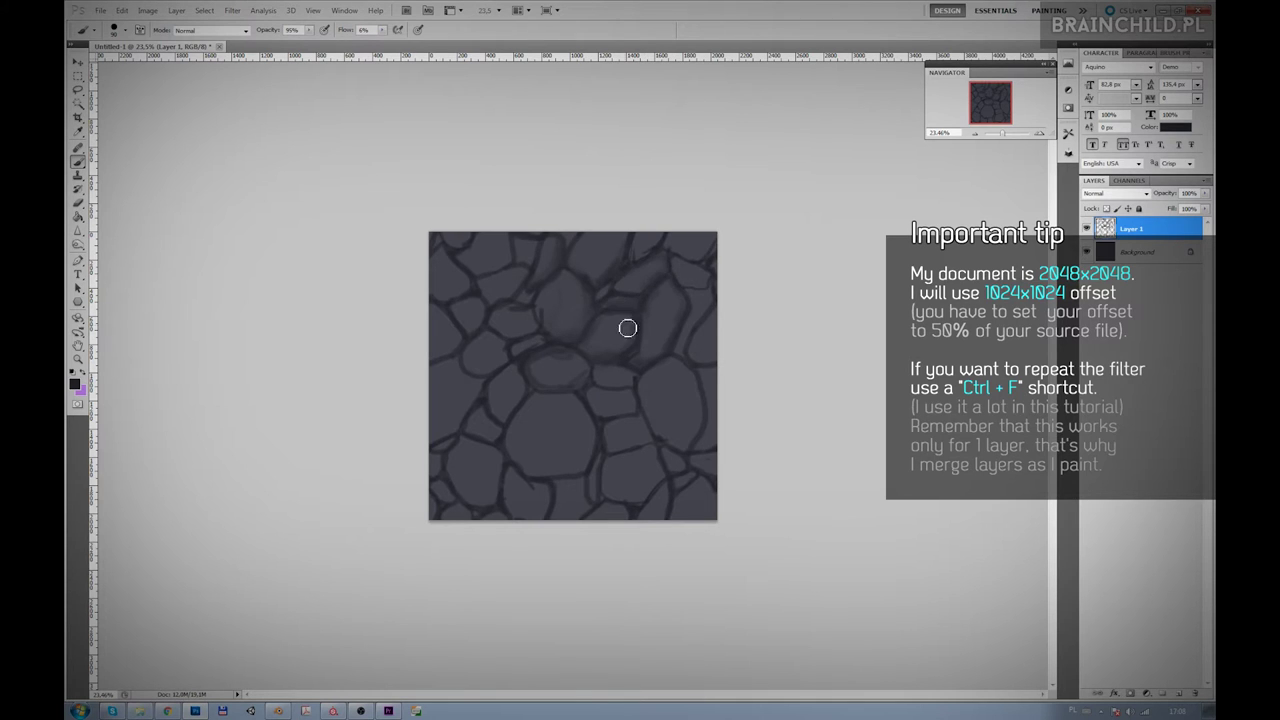
pyautogui.moveTo(663, 441); pyautogui.dragTo(691, 369)
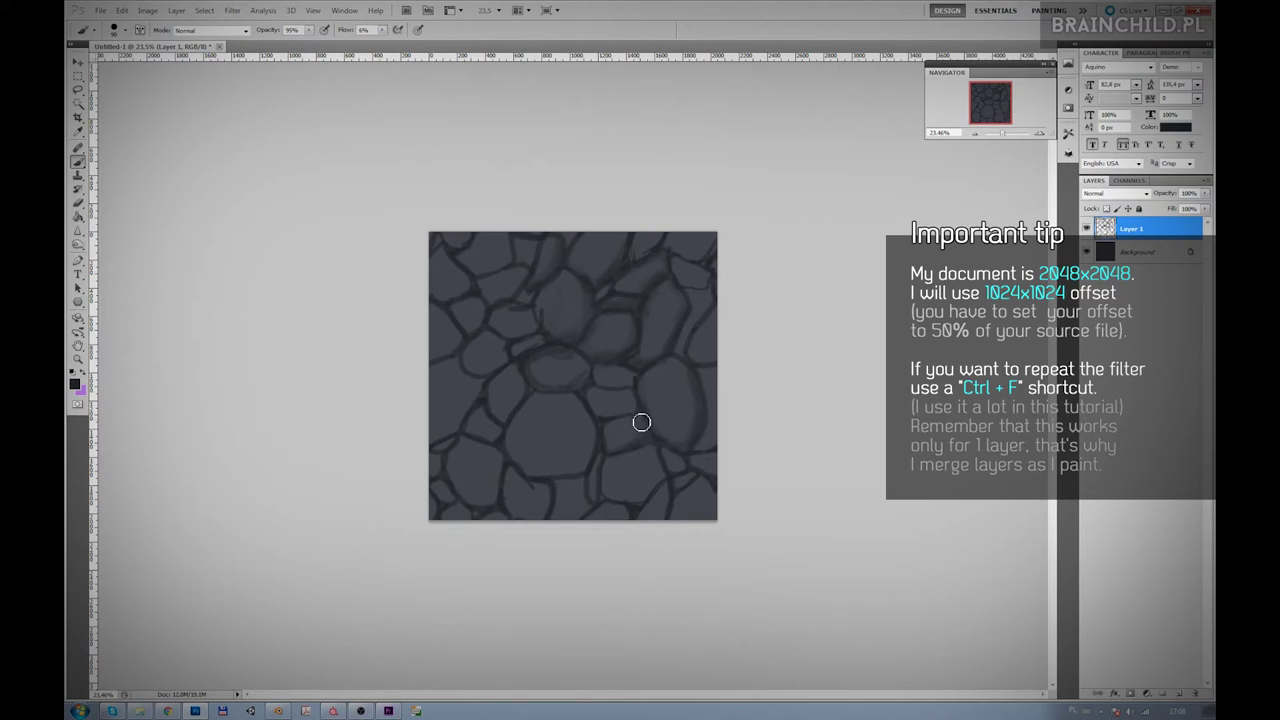
pyautogui.moveTo(601, 413); pyautogui.dragTo(609, 386)
pyautogui.moveTo(592, 447); pyautogui.dragTo(531, 471)
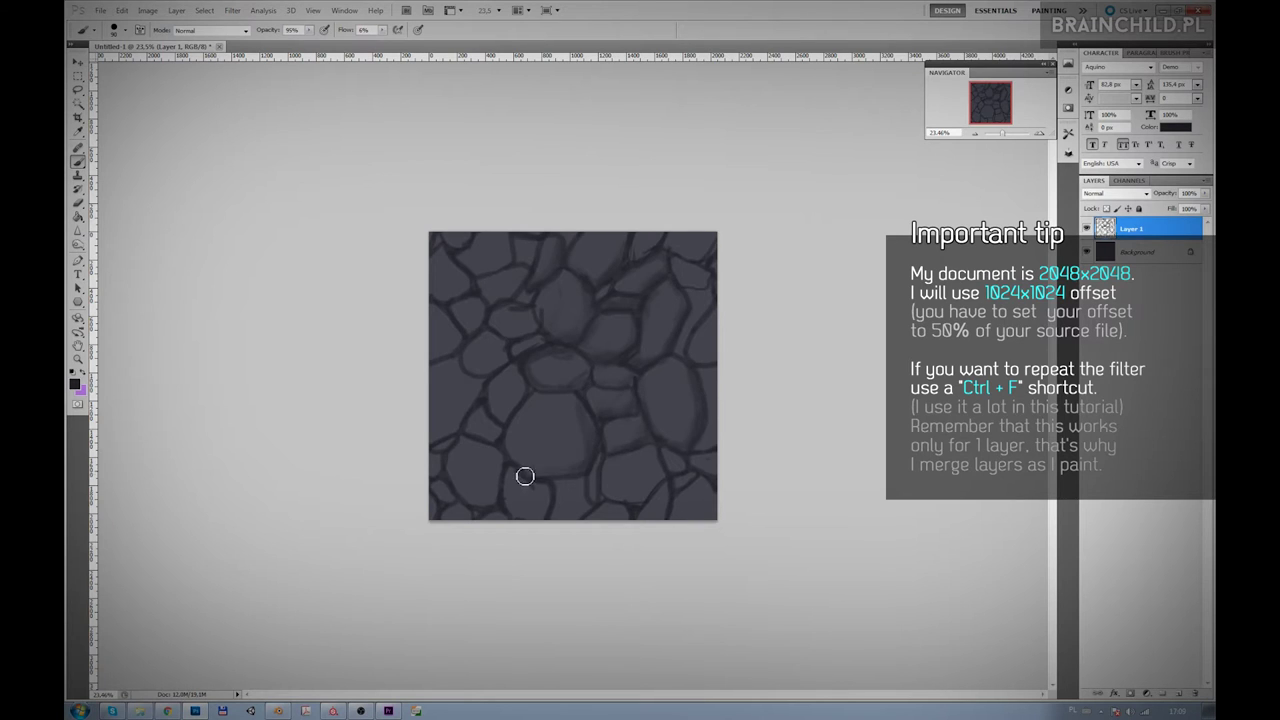
pyautogui.moveTo(508, 351); pyautogui.dragTo(460, 355)
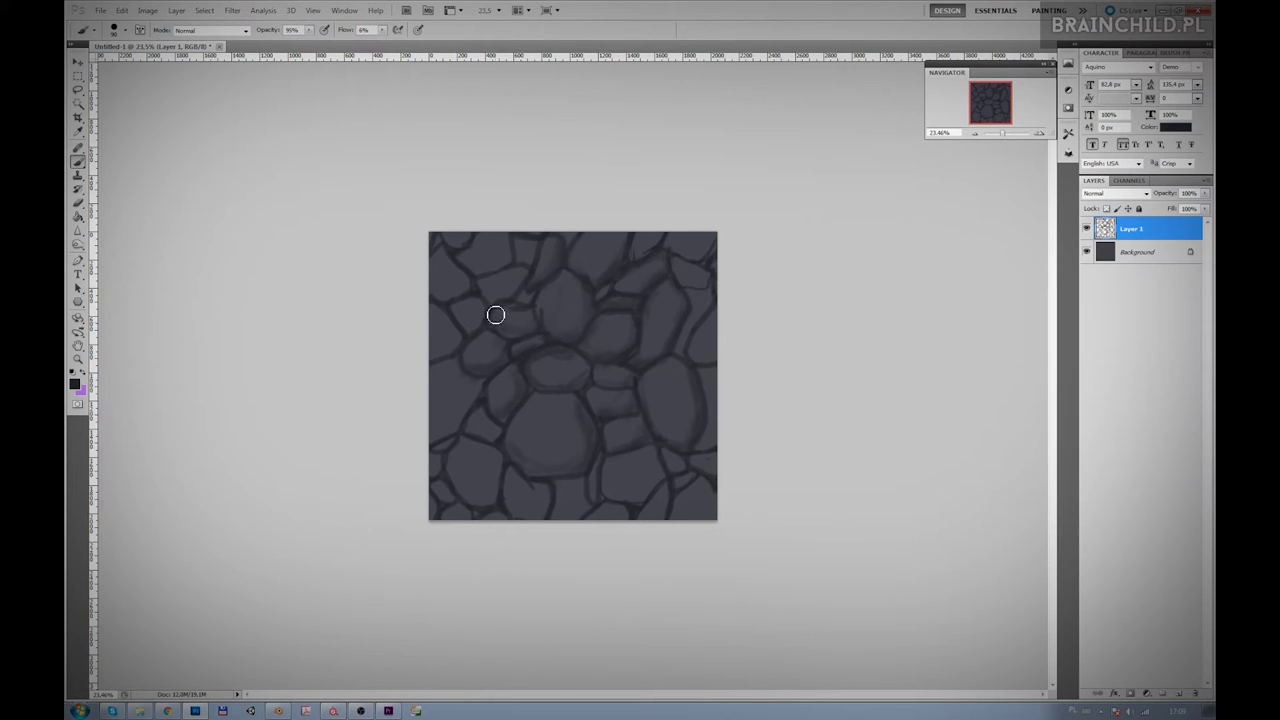
pyautogui.moveTo(495, 315)
pyautogui.mouseDown()
pyautogui.moveTo(517, 291)
pyautogui.moveTo(514, 251)
pyautogui.moveTo(453, 300)
pyautogui.moveTo(483, 303)
pyautogui.moveTo(440, 360)
pyautogui.moveTo(497, 425)
pyautogui.moveTo(491, 500)
pyautogui.moveTo(470, 497)
pyautogui.mouseUp()
pyautogui.moveTo(549, 501)
pyautogui.mouseDown()
pyautogui.moveTo(620, 503)
pyautogui.moveTo(692, 473)
pyautogui.mouseUp()
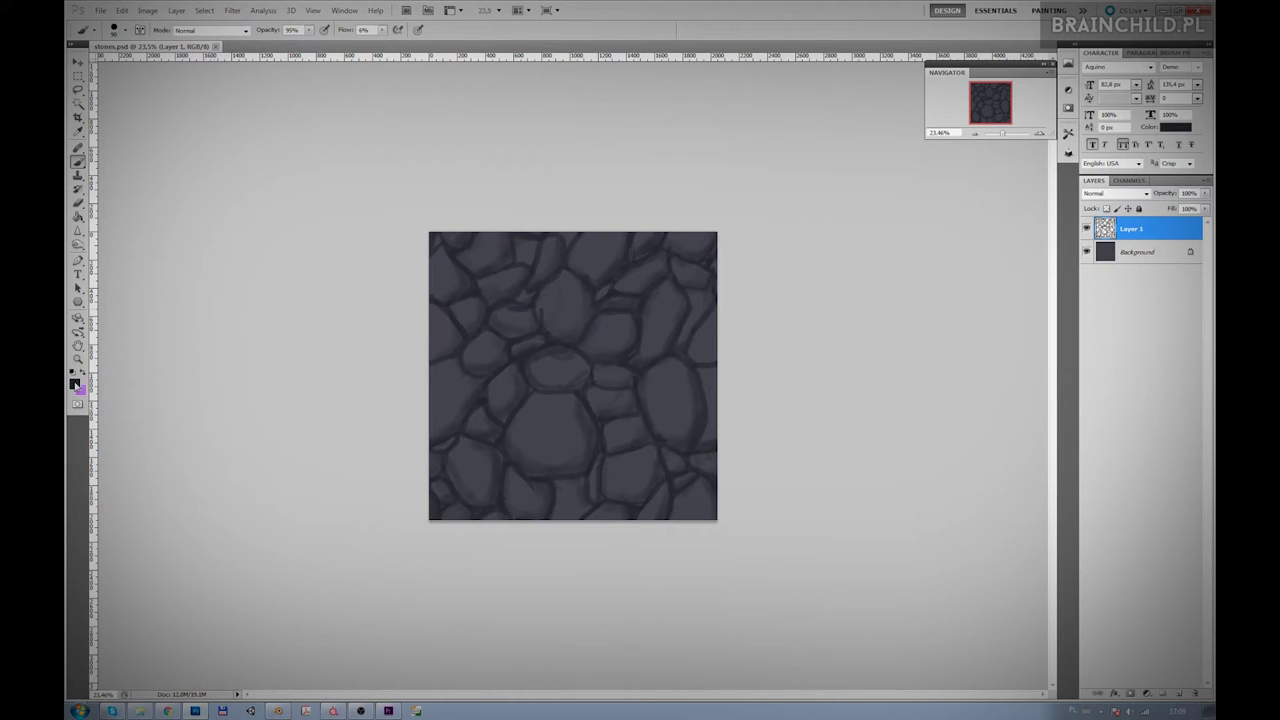
# - Pick a light grey foreground colour and add a new layer for highlights
pyautogui.click(75, 385)
pyautogui.click(831, 530)
pyautogui.press('Return')
pyautogui.hotkey('ctrl', 'alt', 'shift', 'n')
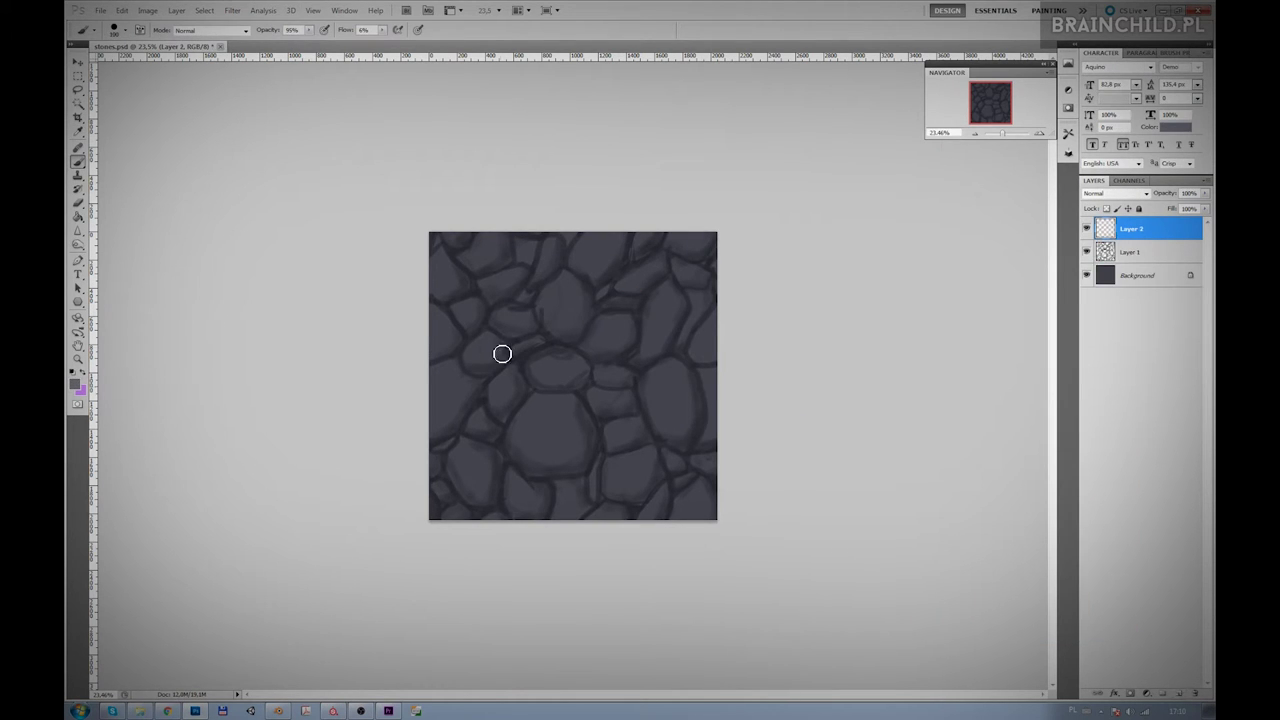
# - Paint light grey highlights along the edges of the central, right, upper and lower stones
pyautogui.moveTo(512, 414)
pyautogui.mouseDown()
pyautogui.moveTo(560, 457)
pyautogui.moveTo(536, 397)
pyautogui.moveTo(598, 327)
pyautogui.mouseUp()
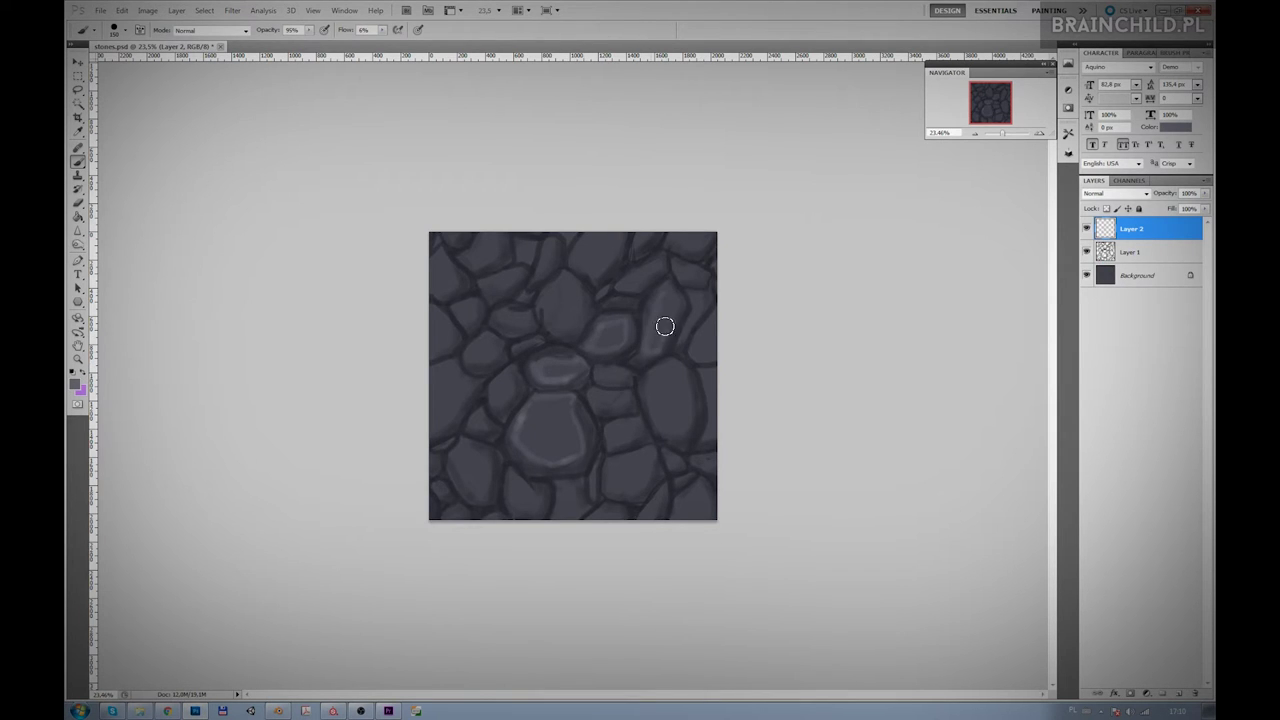
pyautogui.moveTo(662, 365)
pyautogui.mouseDown()
pyautogui.moveTo(686, 400)
pyautogui.moveTo(680, 373)
pyautogui.mouseUp()
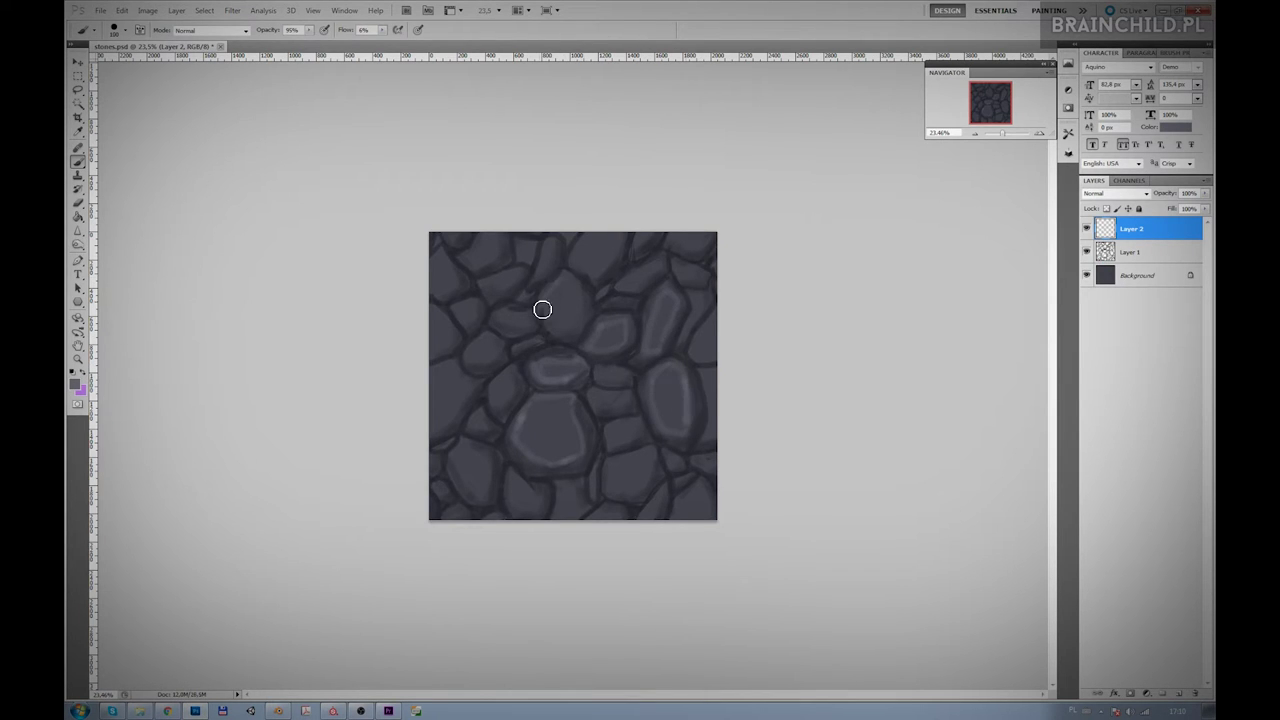
pyautogui.moveTo(577, 321)
pyautogui.mouseDown()
pyautogui.moveTo(589, 254)
pyautogui.moveTo(620, 249)
pyautogui.moveTo(546, 274)
pyautogui.mouseUp()
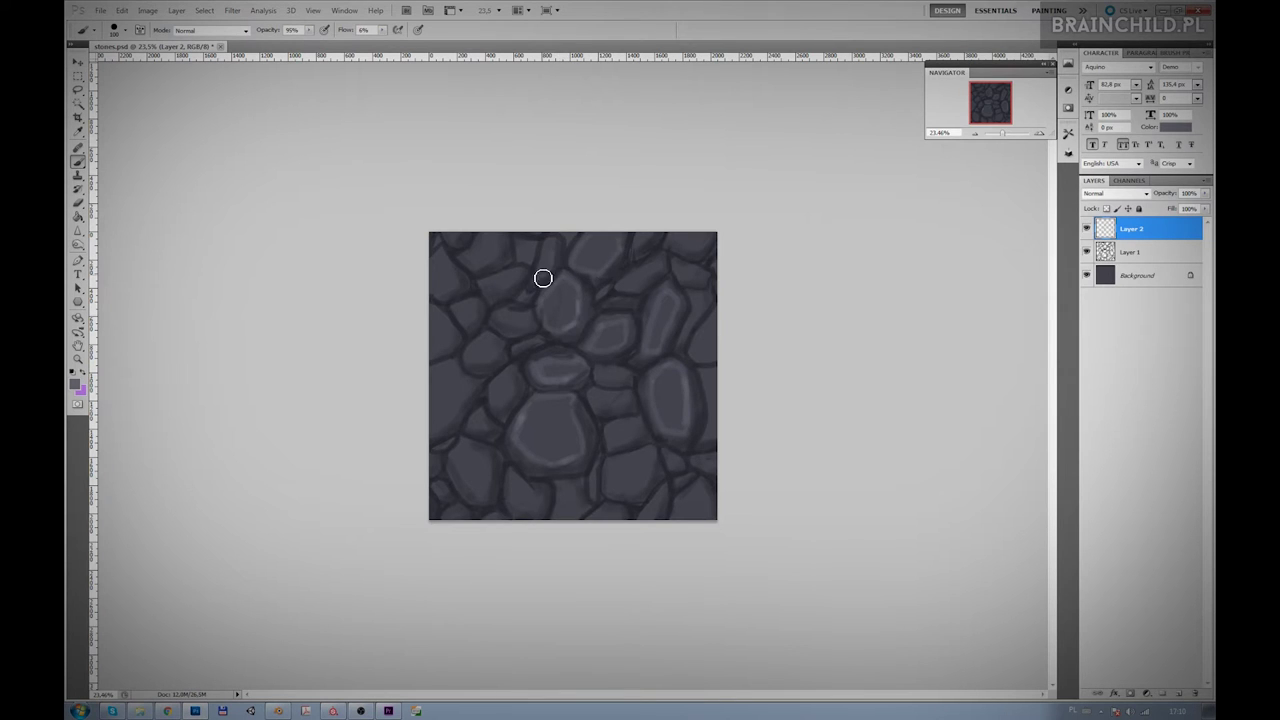
pyautogui.moveTo(503, 406)
pyautogui.mouseDown()
pyautogui.moveTo(516, 370)
pyautogui.moveTo(463, 483)
pyautogui.moveTo(511, 506)
pyautogui.moveTo(513, 492)
pyautogui.mouseUp()
pyautogui.moveTo(609, 480)
pyautogui.mouseDown()
pyautogui.moveTo(620, 494)
pyautogui.moveTo(648, 474)
pyautogui.moveTo(618, 437)
pyautogui.mouseUp()
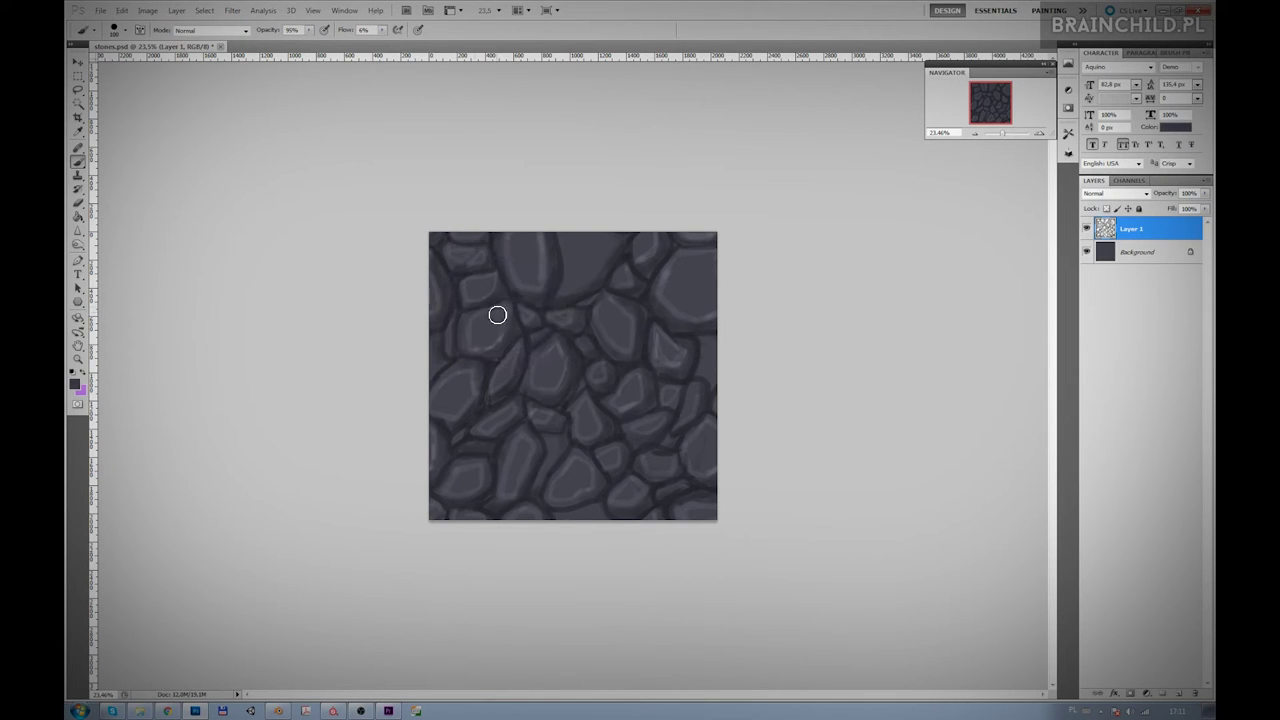
# - Add one more highlight stroke and reapply the half offset to bring the seams to the centre
pyautogui.moveTo(543, 268); pyautogui.dragTo(520, 272)
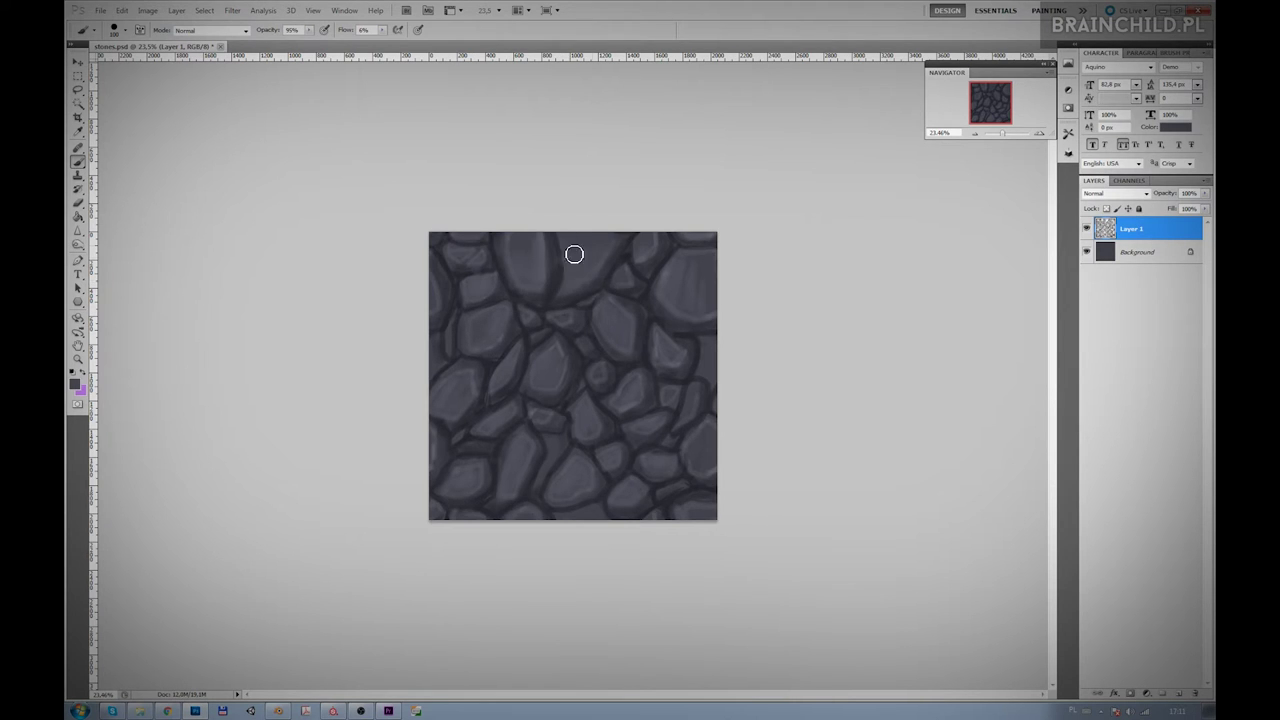
pyautogui.hotkey('ctrl', 'f')
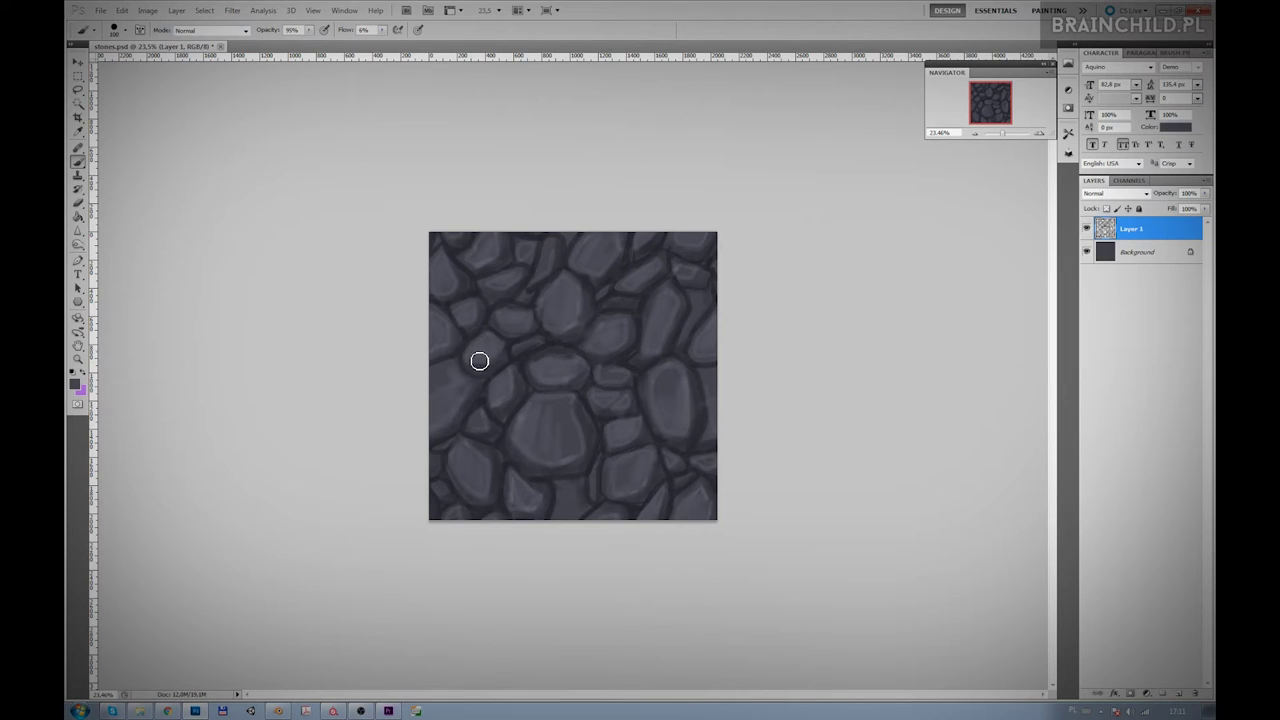
pyautogui.hotkey('ctrl', 'f')
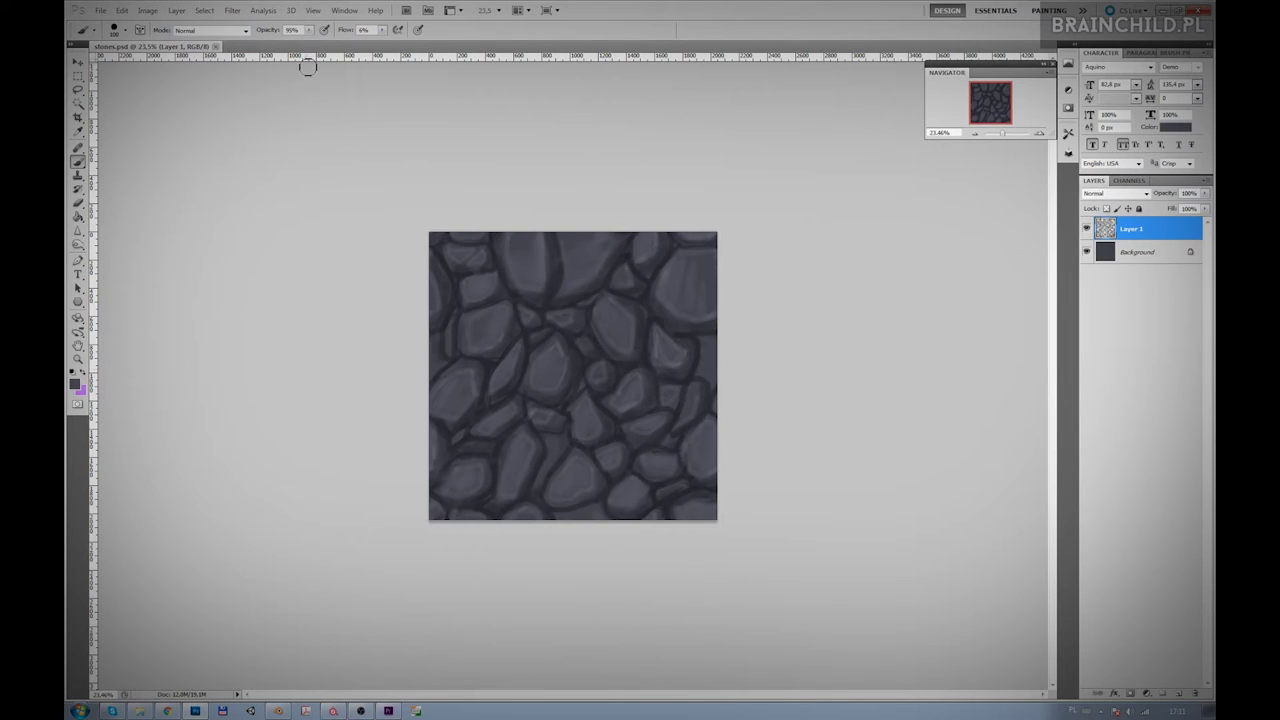
# - Choose a speckled scatter brush preset and raise brush flow to 19%
pyautogui.click(124, 30)
pyautogui.scroll(-2, 140, 140)
pyautogui.scroll(-2, 140, 140)
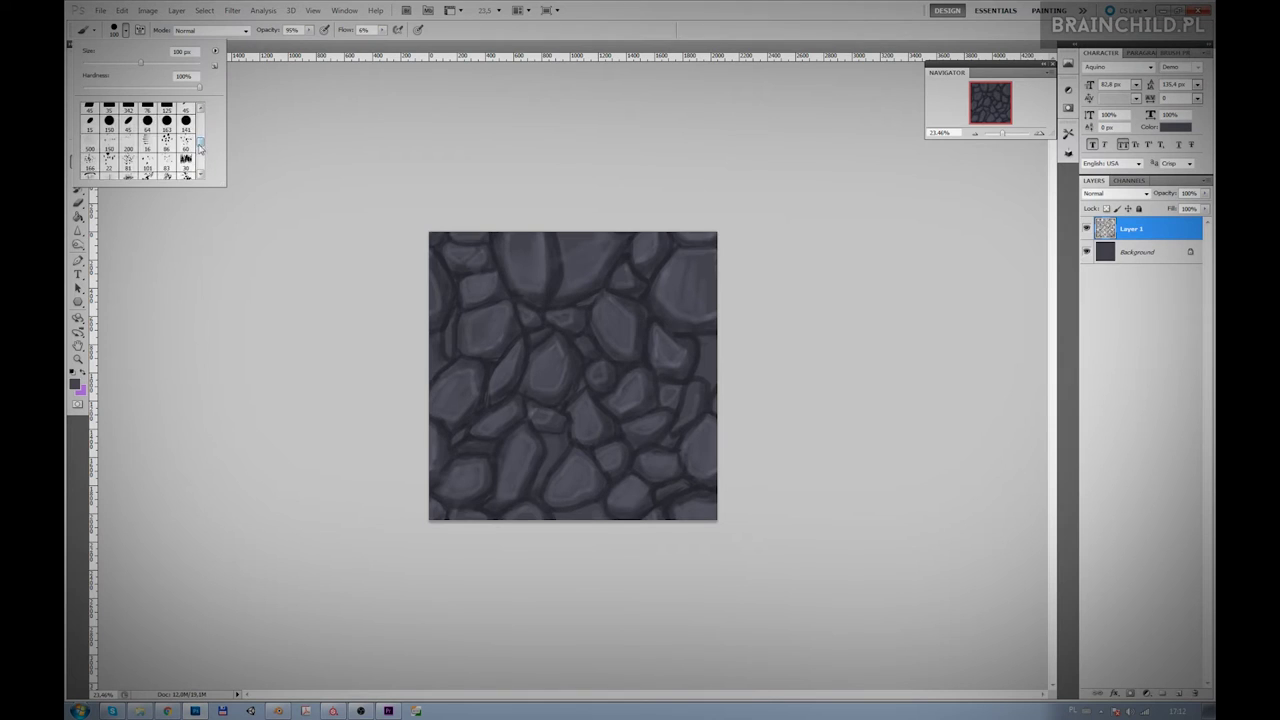
pyautogui.click(558, 376)
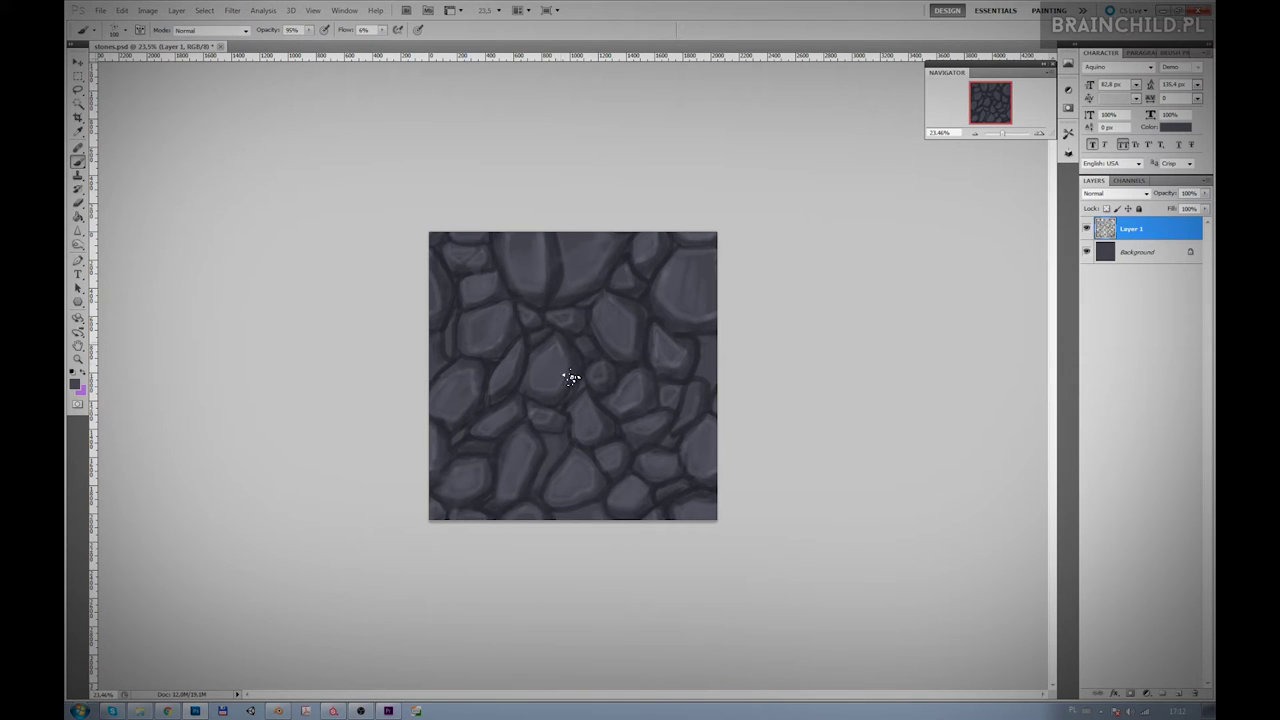
pyautogui.moveTo(383, 32); pyautogui.dragTo(392, 41)
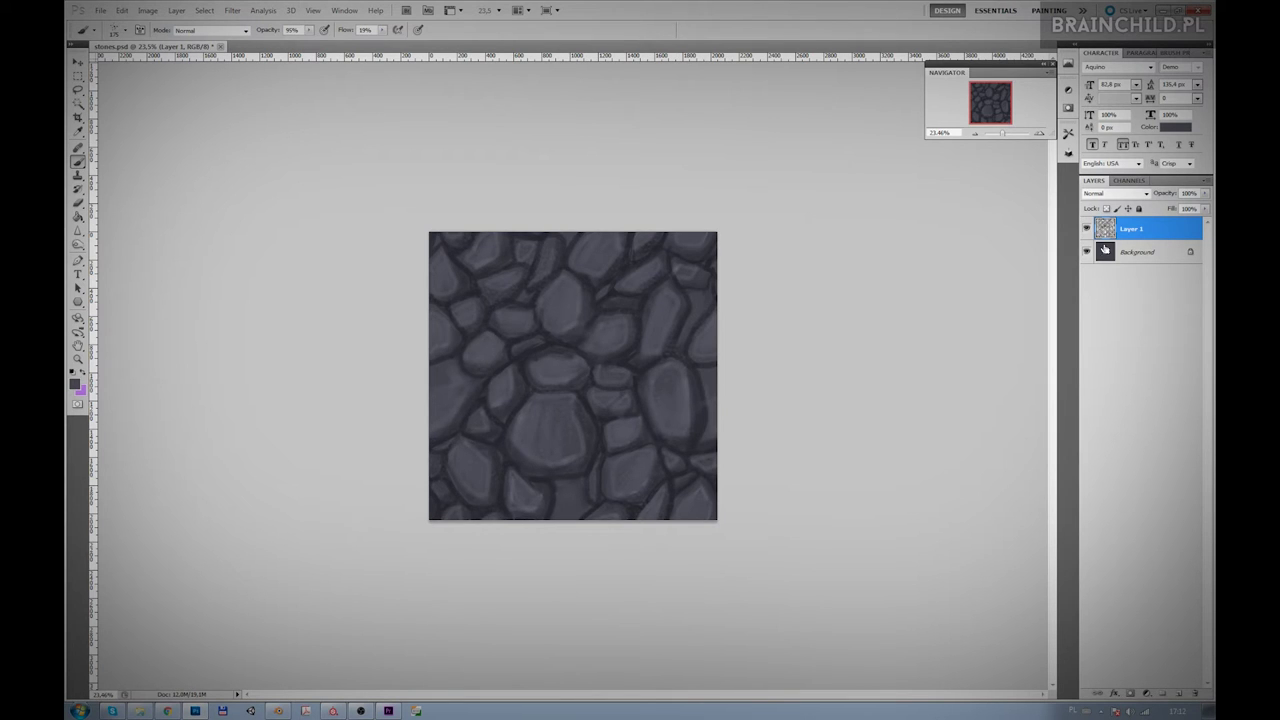
# - Duplicate the stone layer and name the copy 'Archive Copy', correcting a typo
pyautogui.hotkey('ctrl', 'j')
pyautogui.doubleClick(1140, 228)
pyautogui.write('Archive Copty')
pyautogui.press('Return')
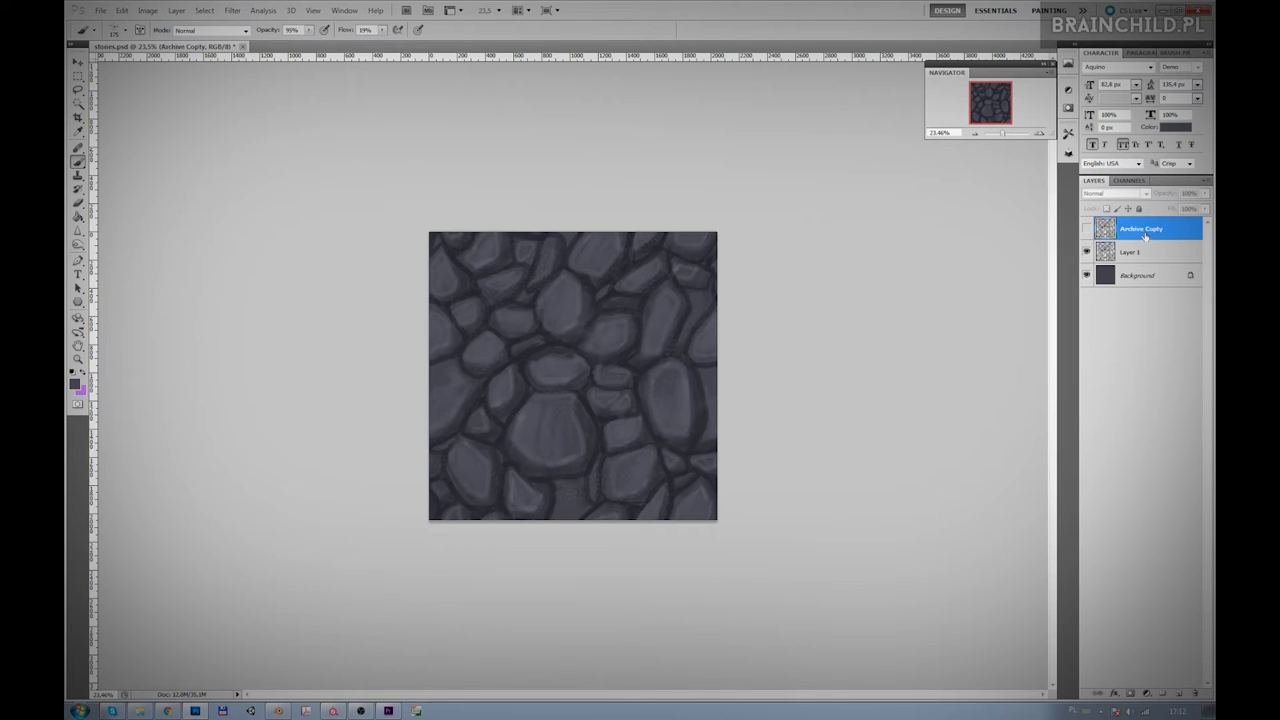
pyautogui.write('Archive Copy')
pyautogui.press('Return')
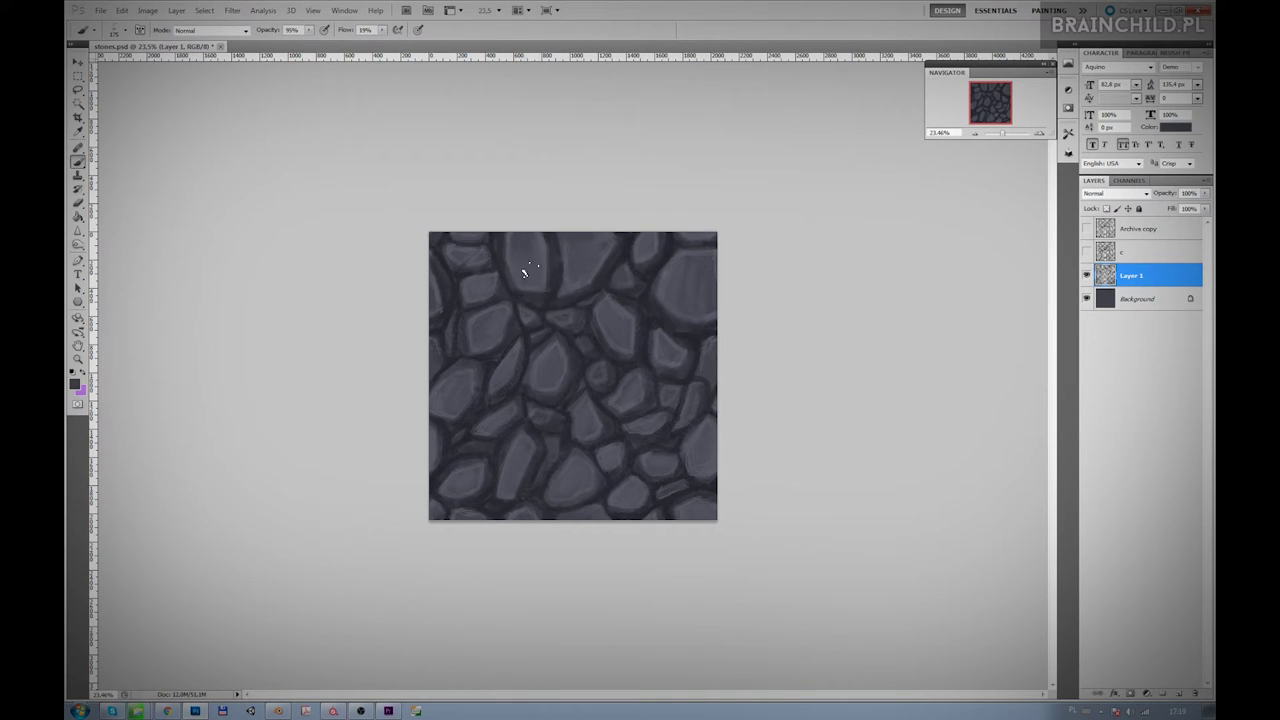
# - Pick a darker colour, zoom in, and reduce the brush size to 63 px
pyautogui.keyDown('alt'); pyautogui.click(581, 347); pyautogui.keyUp('alt')
pyautogui.moveTo(1001, 133); pyautogui.dragTo(1004, 133)
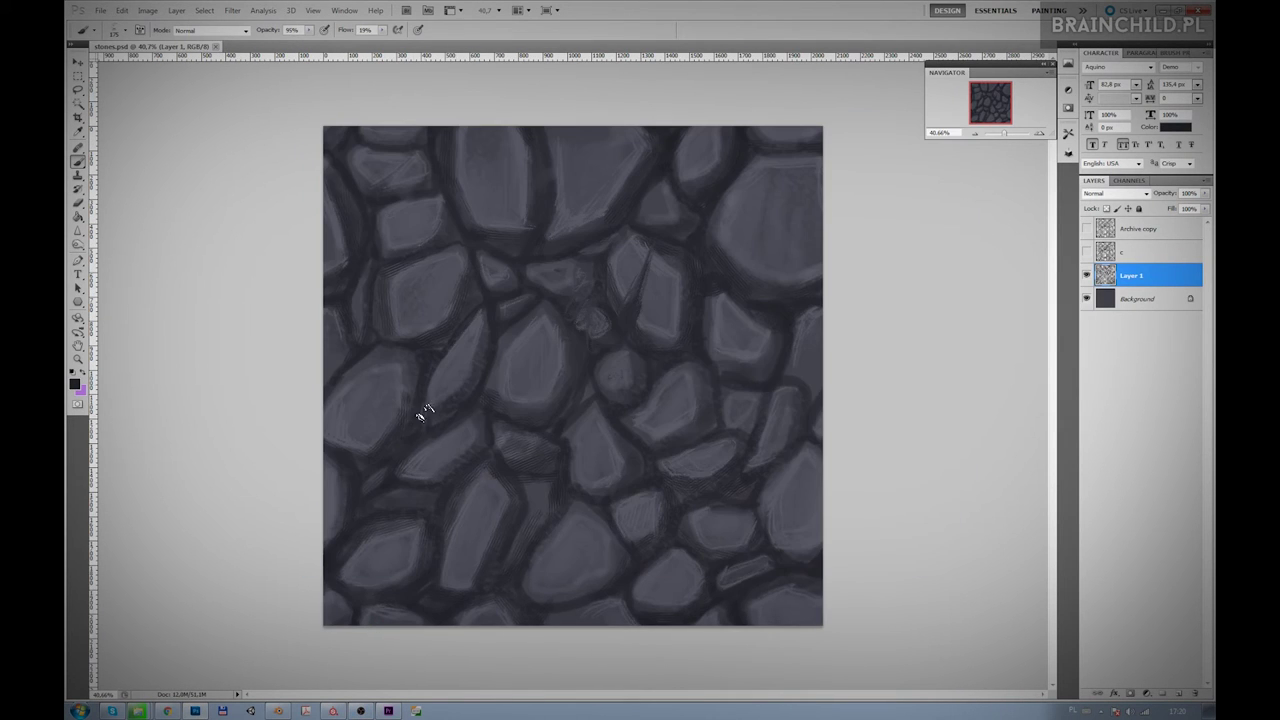
pyautogui.click(124, 30)
pyautogui.moveTo(202, 77); pyautogui.dragTo(178, 77)
pyautogui.press('Return')
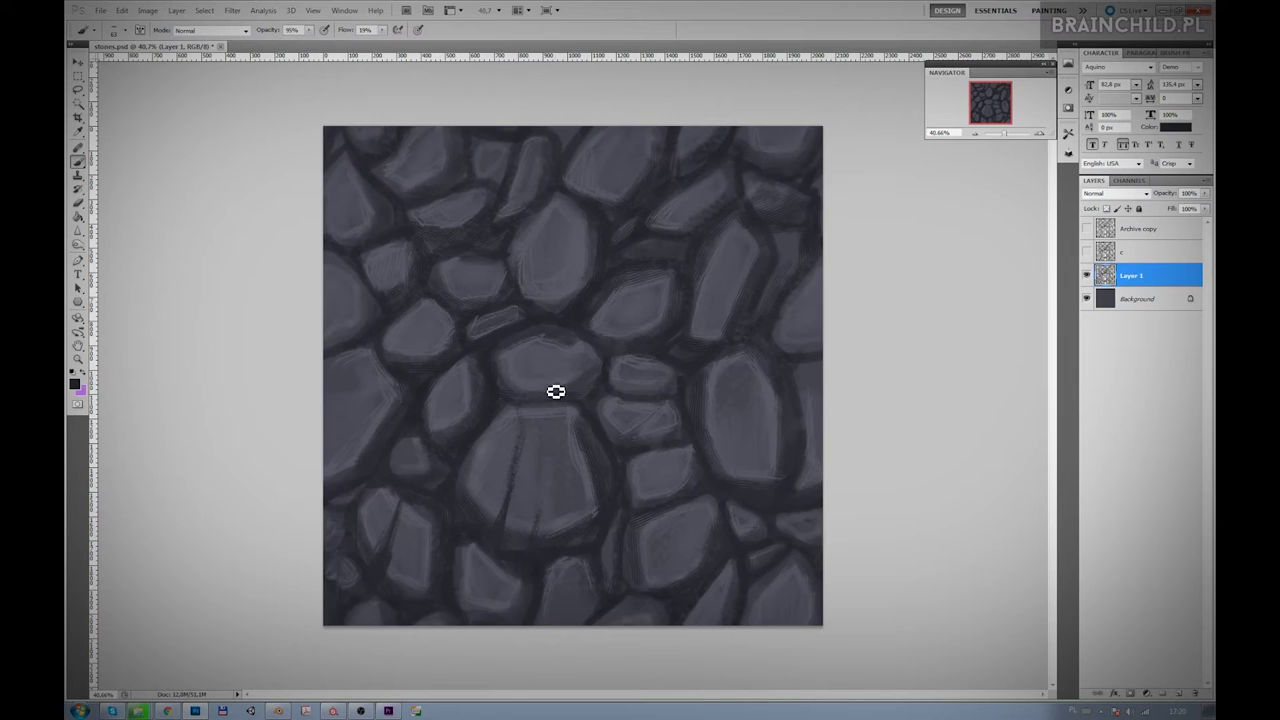
# - Paint darker shadows and lighter highlights around the central stone
pyautogui.moveTo(586, 358); pyautogui.dragTo(564, 378)
pyautogui.moveTo(580, 379); pyautogui.dragTo(544, 380)
pyautogui.click(74, 384)
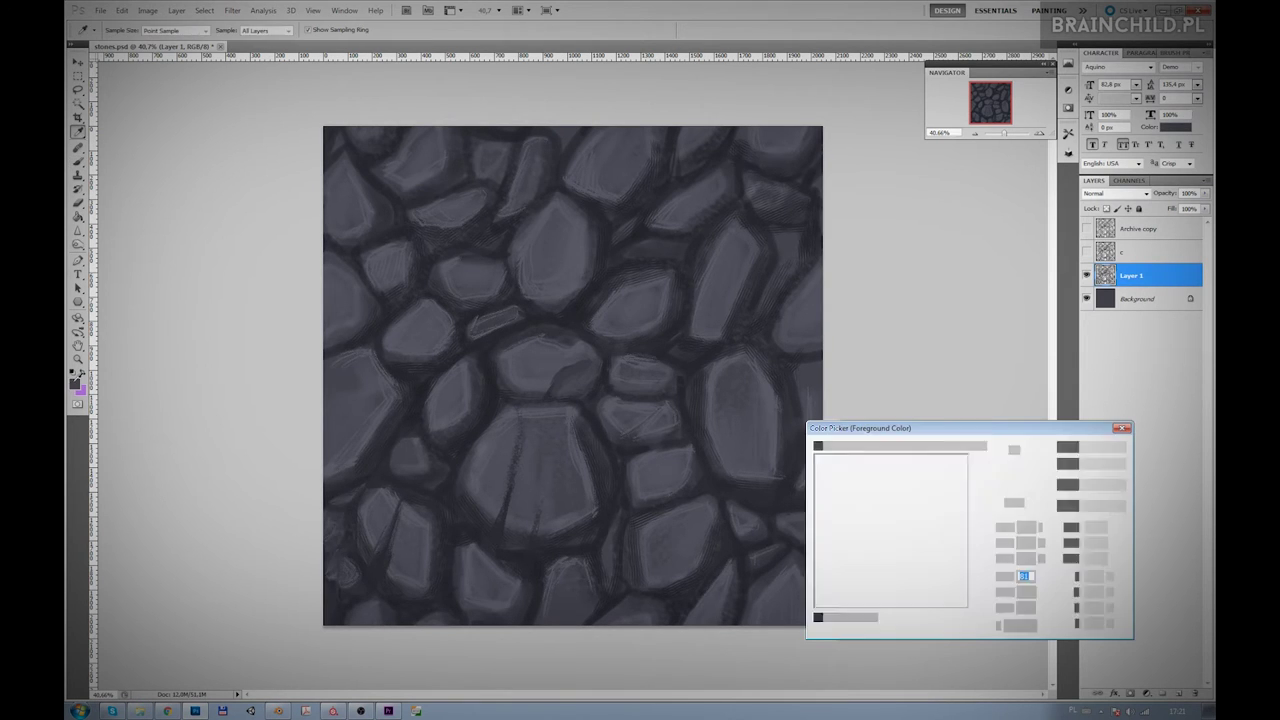
pyautogui.press('Return')
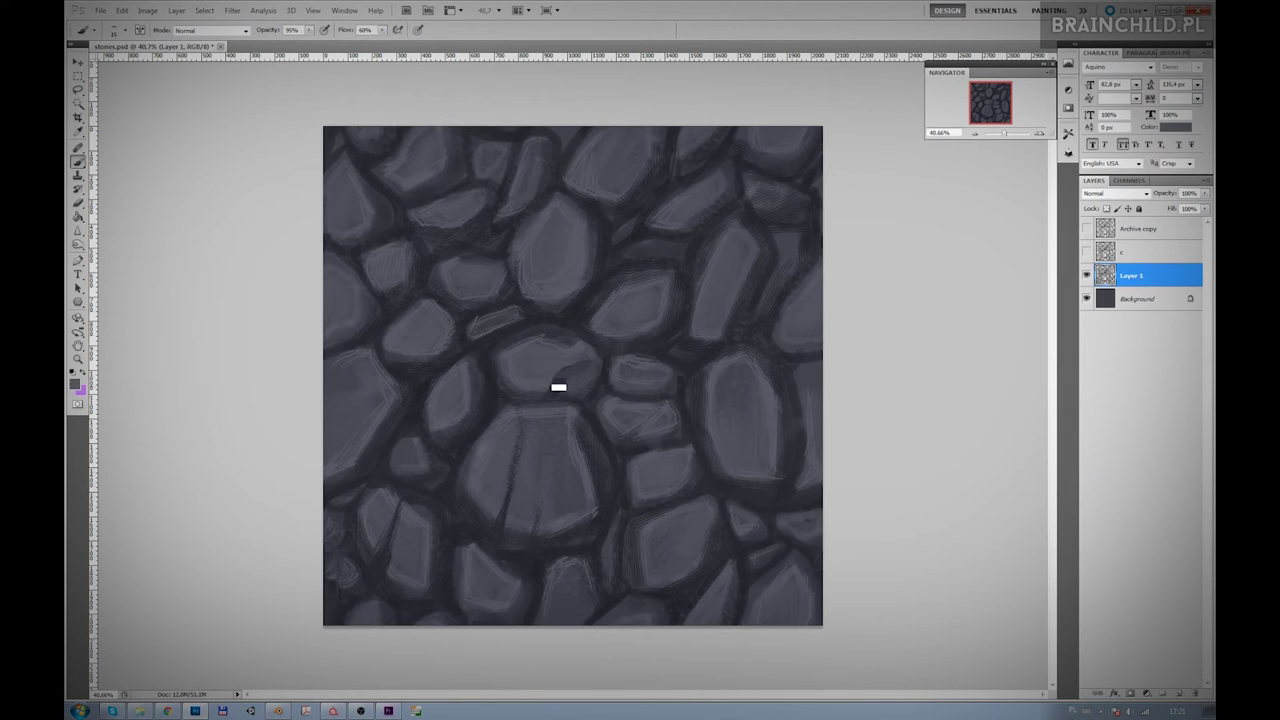
pyautogui.moveTo(548, 395); pyautogui.dragTo(600, 366)
pyautogui.moveTo(597, 334); pyautogui.dragTo(620, 303)
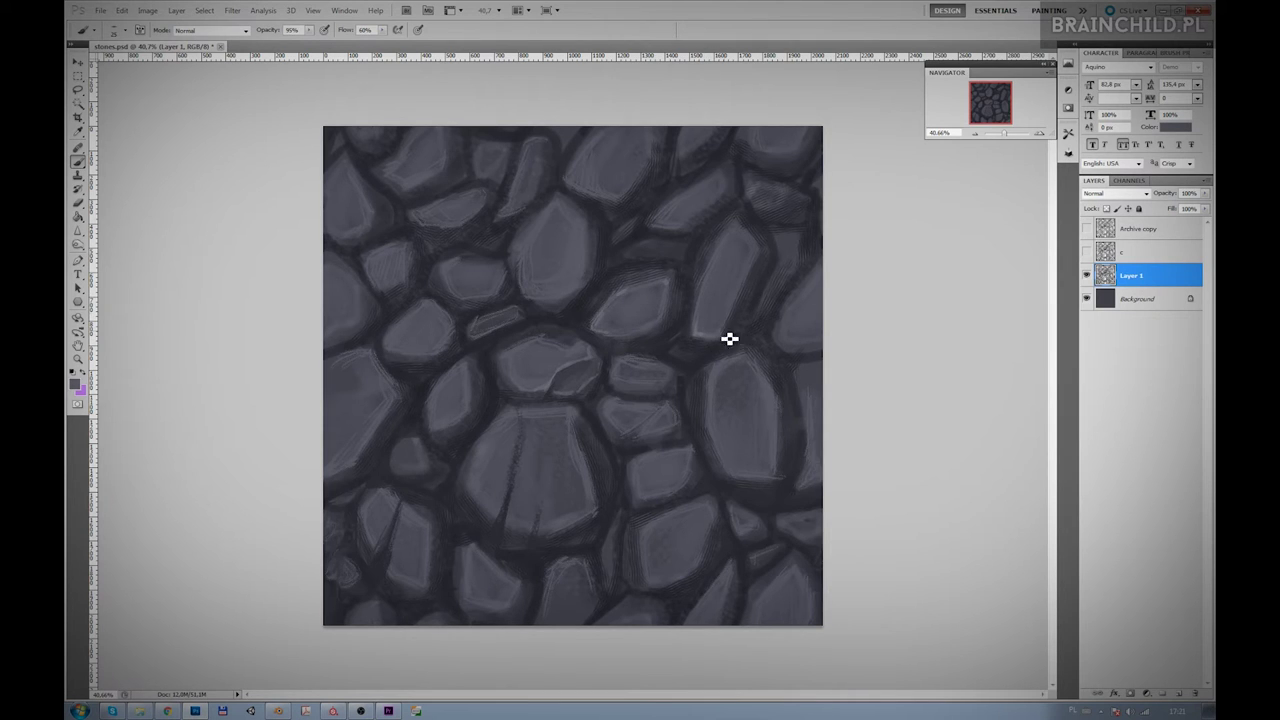
# - Paint dark crack lines across the large central stone
pyautogui.keyDown('alt'); pyautogui.click(691, 401); pyautogui.keyUp('alt')
pyautogui.moveTo(686, 383); pyautogui.dragTo(648, 437)
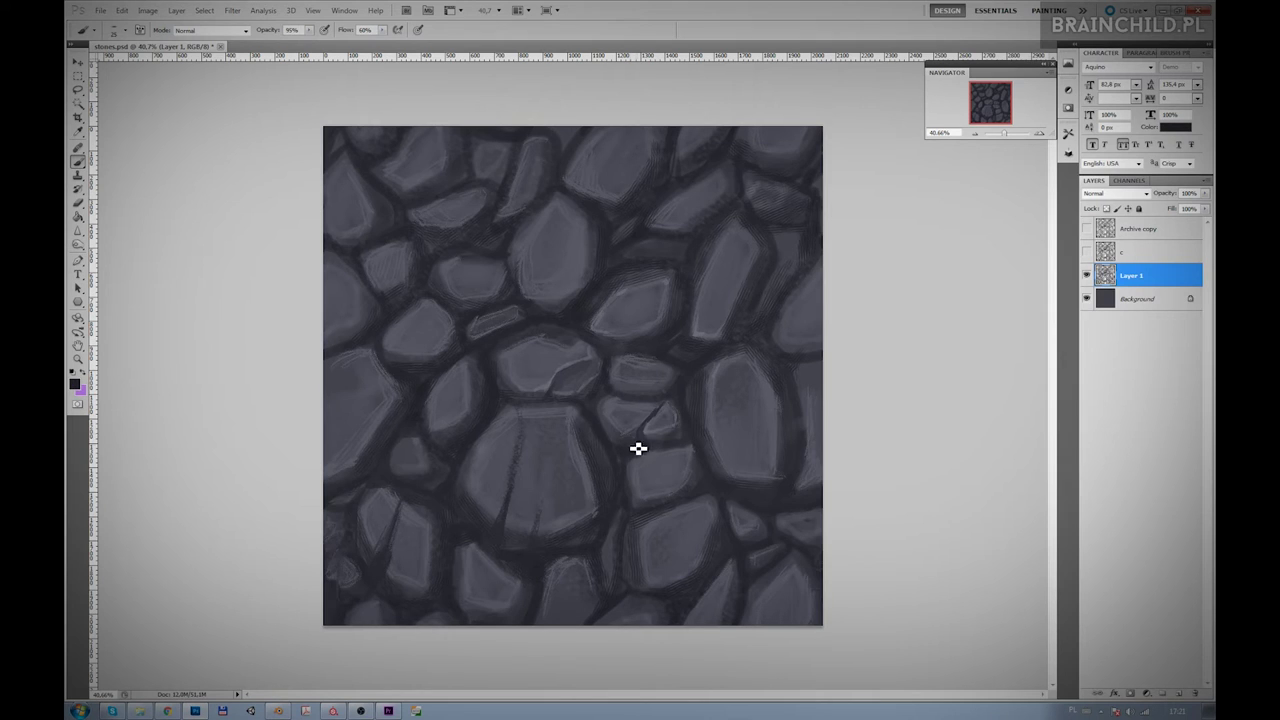
pyautogui.moveTo(626, 443); pyautogui.dragTo(612, 408)
pyautogui.moveTo(546, 516); pyautogui.dragTo(566, 413)
pyautogui.moveTo(566, 443); pyautogui.dragTo(563, 420)
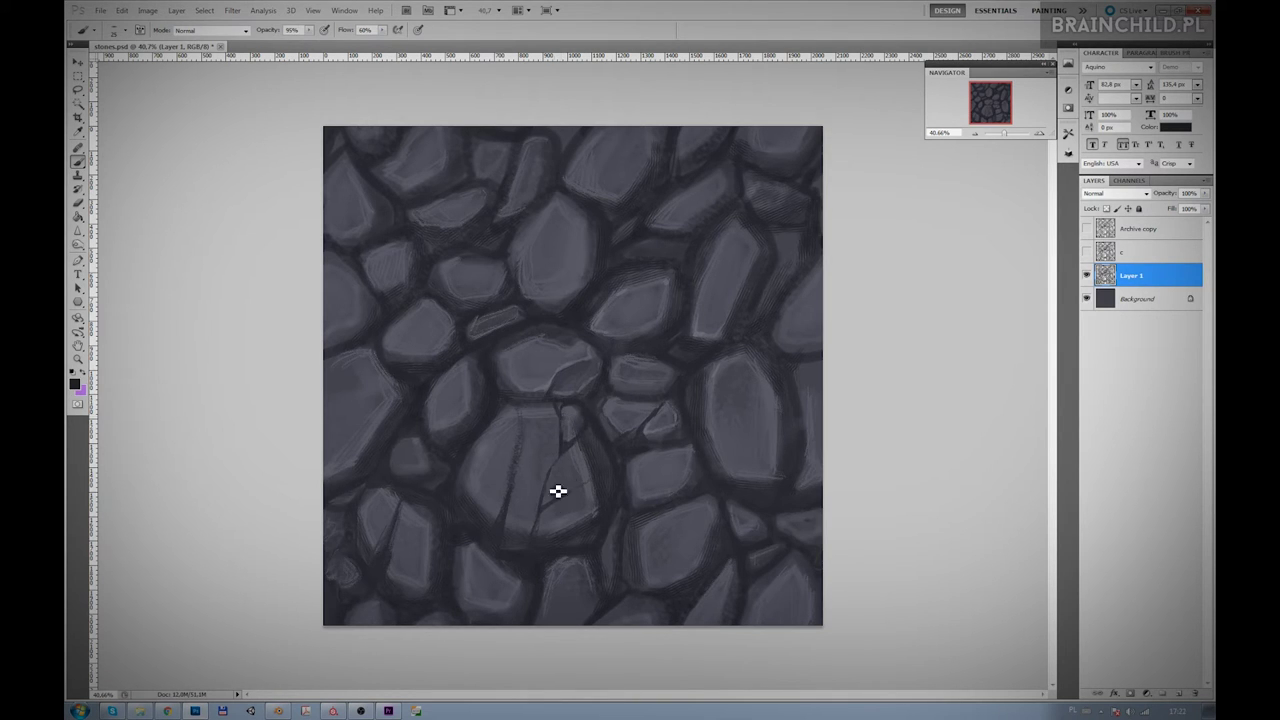
# - Switch to a lighter grey-blue and highlight the edges along the cracks
pyautogui.click(76, 386)
pyautogui.click(841, 529)
pyautogui.press('Return')
pyautogui.moveTo(557, 511); pyautogui.dragTo(596, 489)
pyautogui.moveTo(580, 437)
pyautogui.mouseDown()
pyautogui.moveTo(569, 449)
pyautogui.moveTo(563, 423)
pyautogui.mouseUp()
pyautogui.moveTo(509, 538)
pyautogui.mouseDown()
pyautogui.moveTo(520, 491)
pyautogui.moveTo(516, 513)
pyautogui.mouseUp()
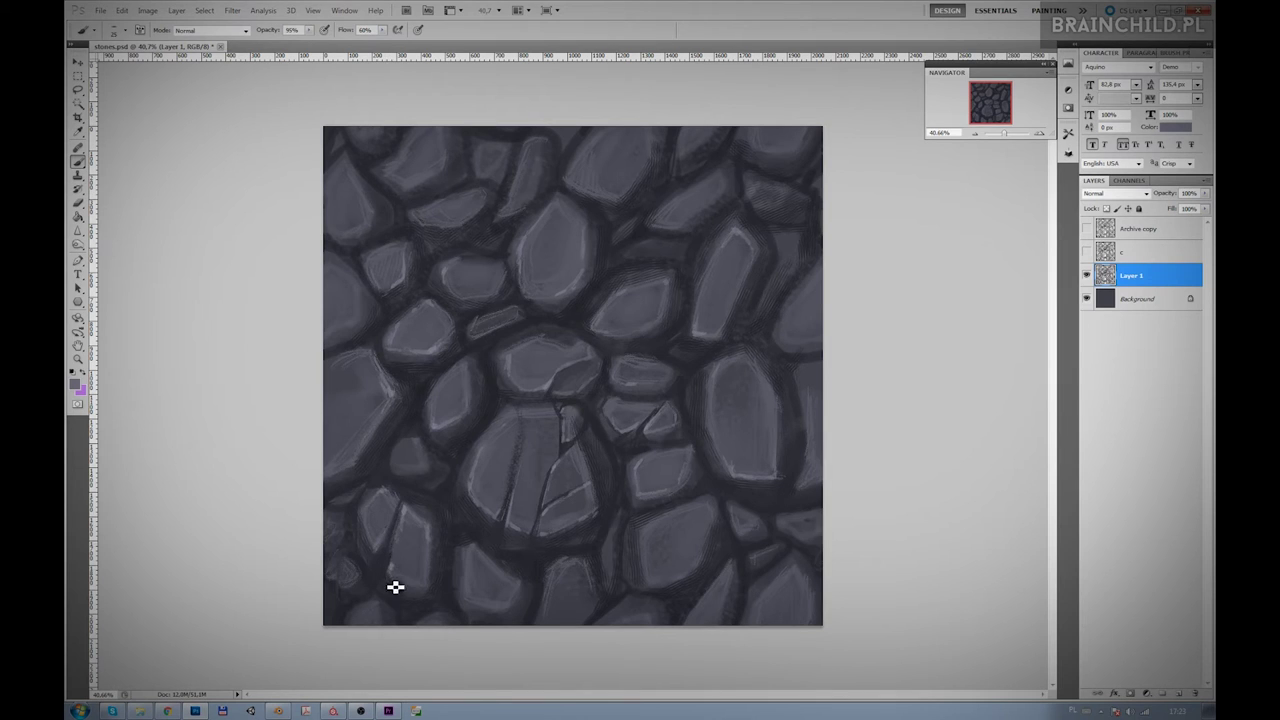
# - Reapply the offset and paint dark cracks inside a stone using sampled colours
pyautogui.hotkey('ctrl', 'f')
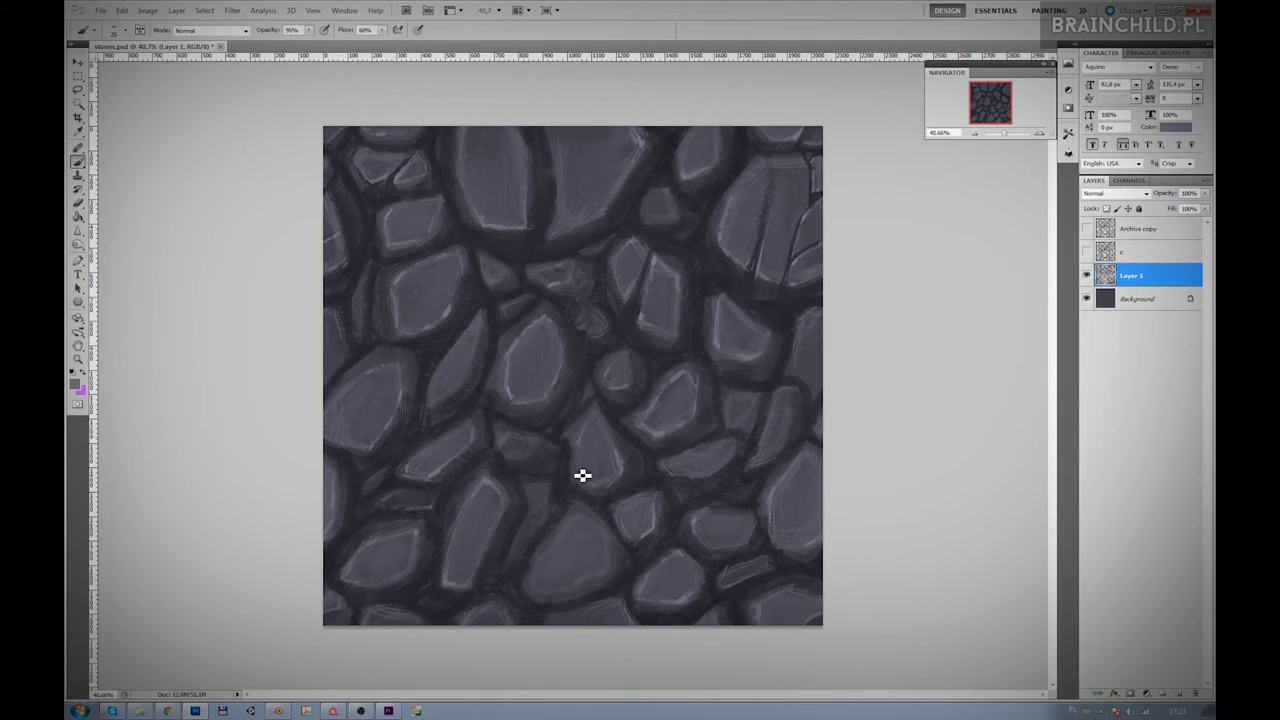
pyautogui.keyDown('alt'); pyautogui.click(520, 447); pyautogui.keyUp('alt')
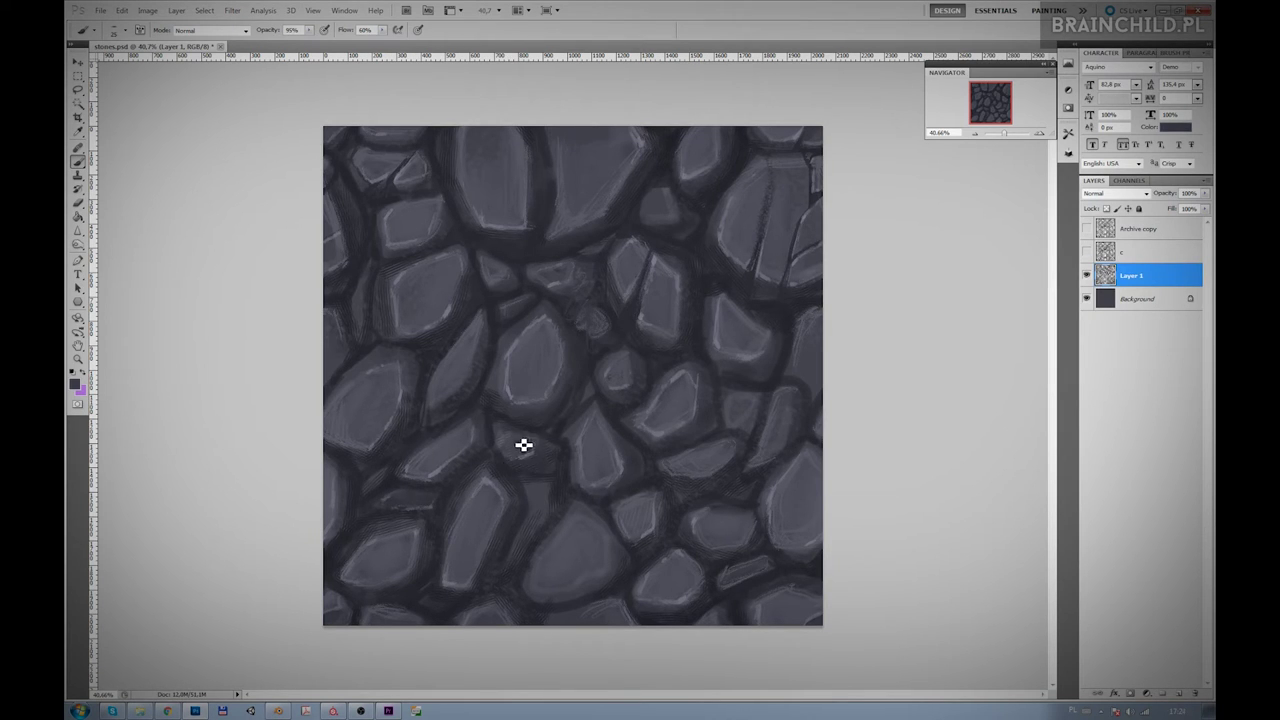
pyautogui.keyDown('alt'); pyautogui.click(606, 416); pyautogui.keyUp('alt')
pyautogui.moveTo(524, 404); pyautogui.dragTo(531, 383)
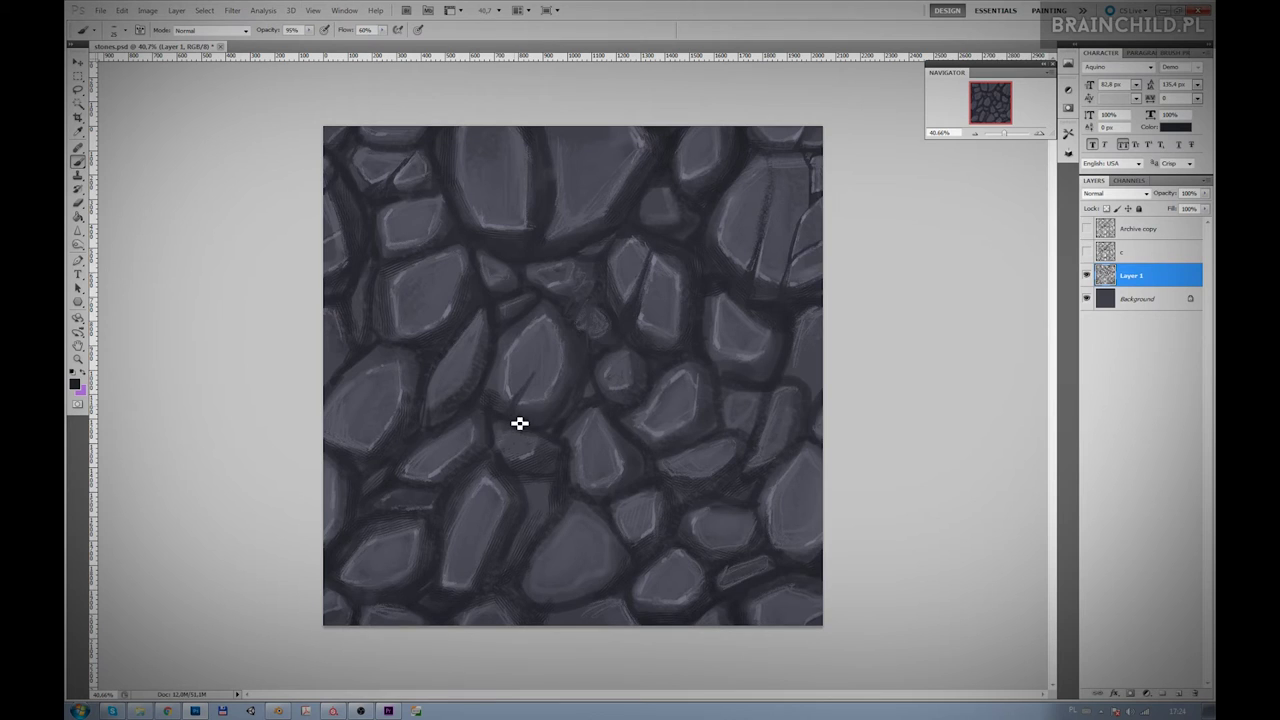
pyautogui.keyDown('alt'); pyautogui.click(534, 357); pyautogui.keyUp('alt')
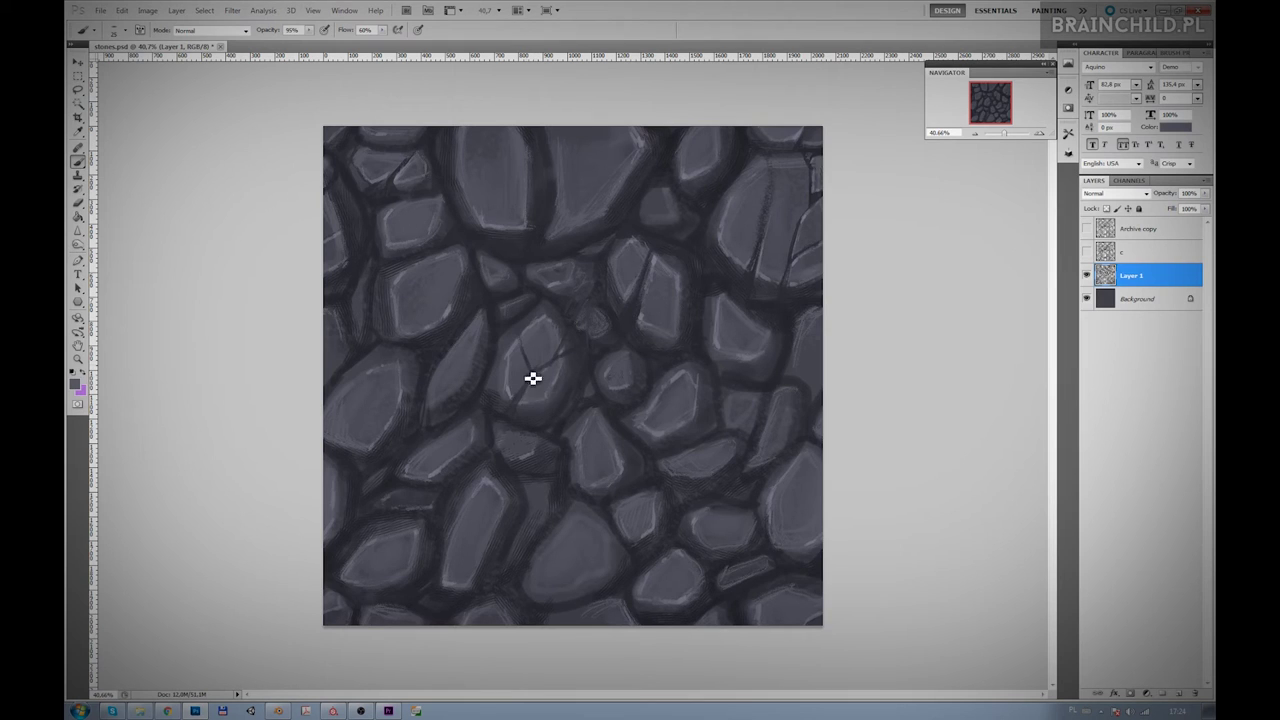
pyautogui.moveTo(542, 374)
pyautogui.mouseDown()
pyautogui.moveTo(518, 405)
pyautogui.moveTo(554, 398)
pyautogui.mouseUp()
# - Paint thin dark cracks on a stone right of centre and an upper-right stone
pyautogui.keyDown('alt'); pyautogui.click(648, 416); pyautogui.keyUp('alt')
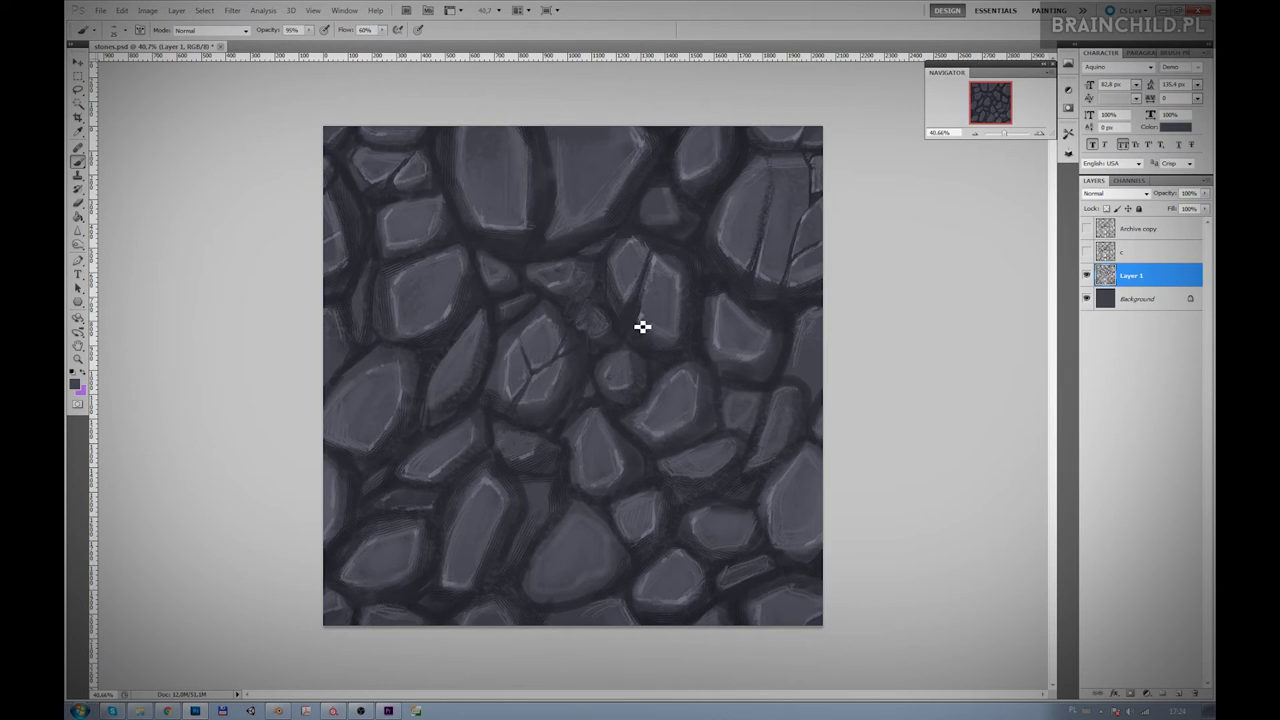
pyautogui.keyDown('alt'); pyautogui.click(701, 337); pyautogui.keyUp('alt')
pyautogui.moveTo(642, 415); pyautogui.dragTo(653, 451)
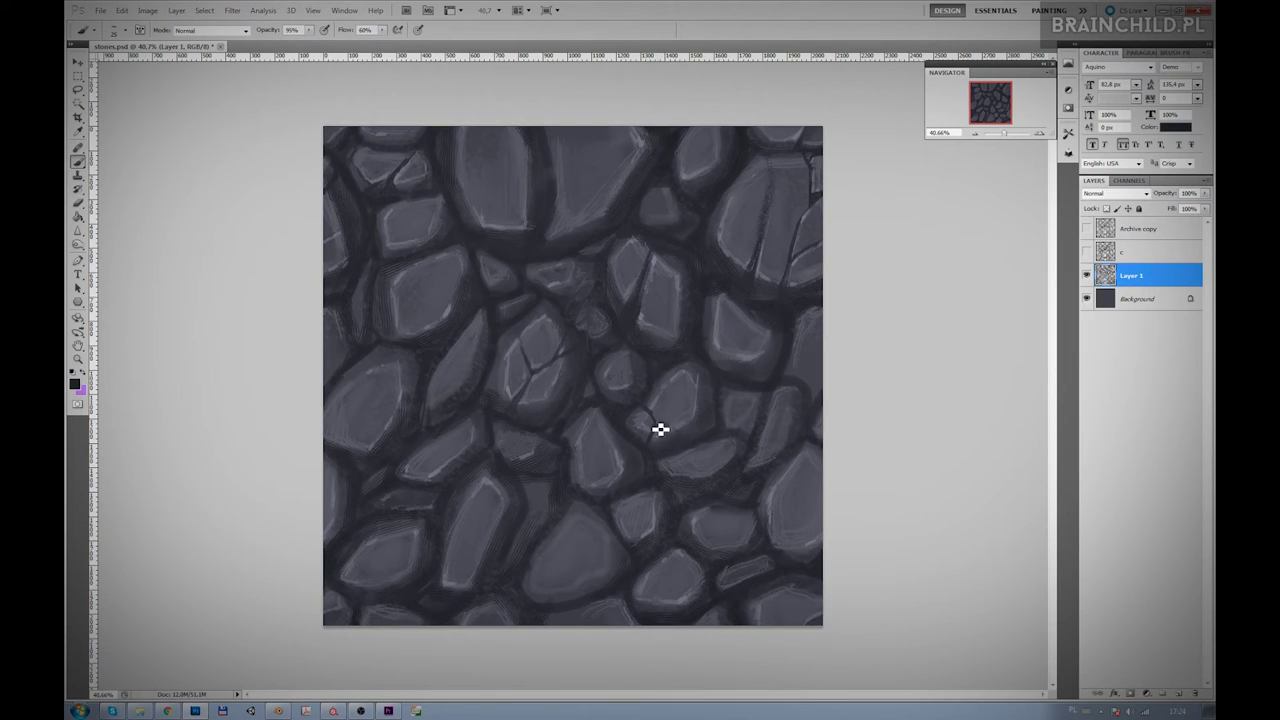
pyautogui.keyDown('alt'); pyautogui.click(660, 443); pyautogui.keyUp('alt')
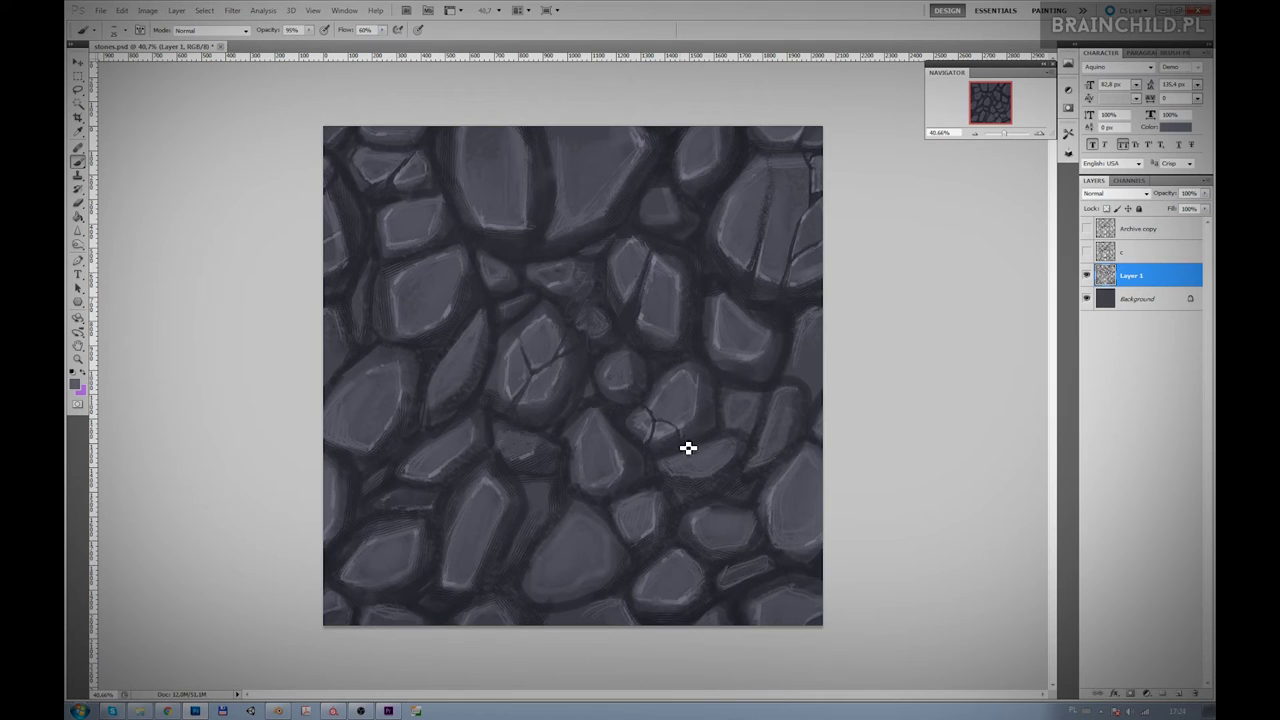
pyautogui.keyDown('alt'); pyautogui.click(757, 385); pyautogui.keyUp('alt')
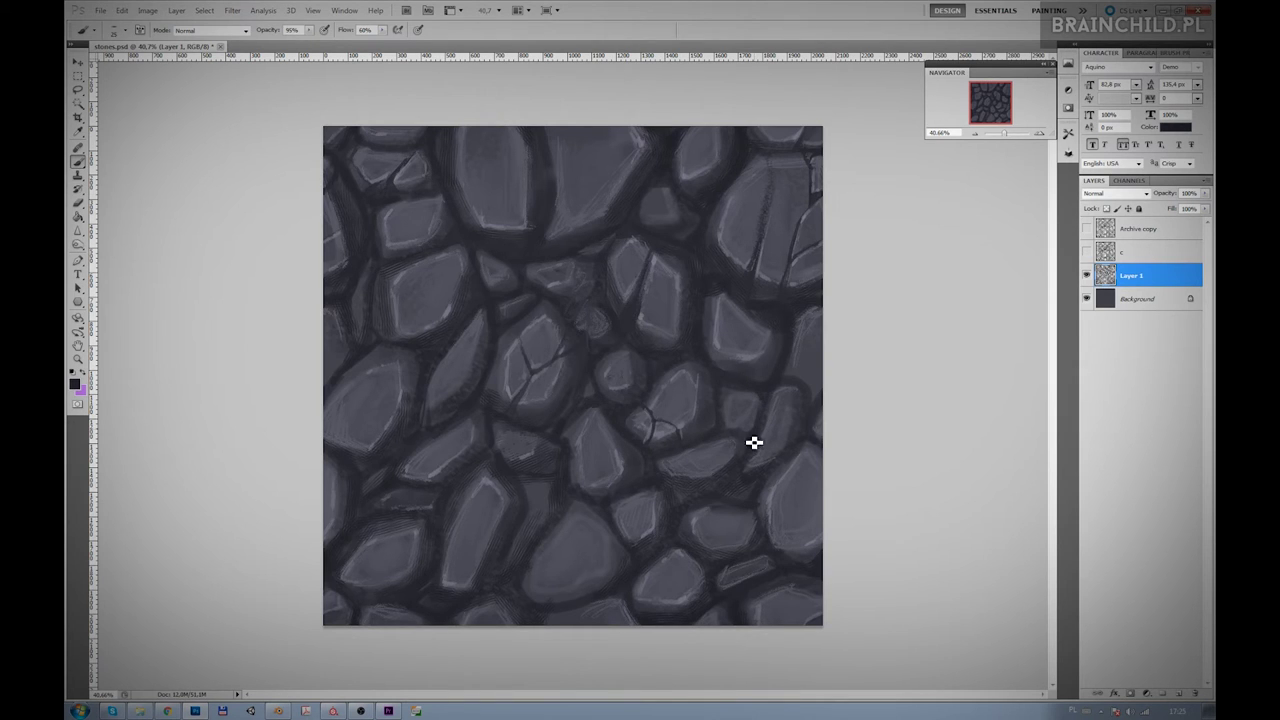
pyautogui.moveTo(730, 366); pyautogui.dragTo(748, 322)
pyautogui.keyDown('alt'); pyautogui.click(747, 348); pyautogui.keyUp('alt')
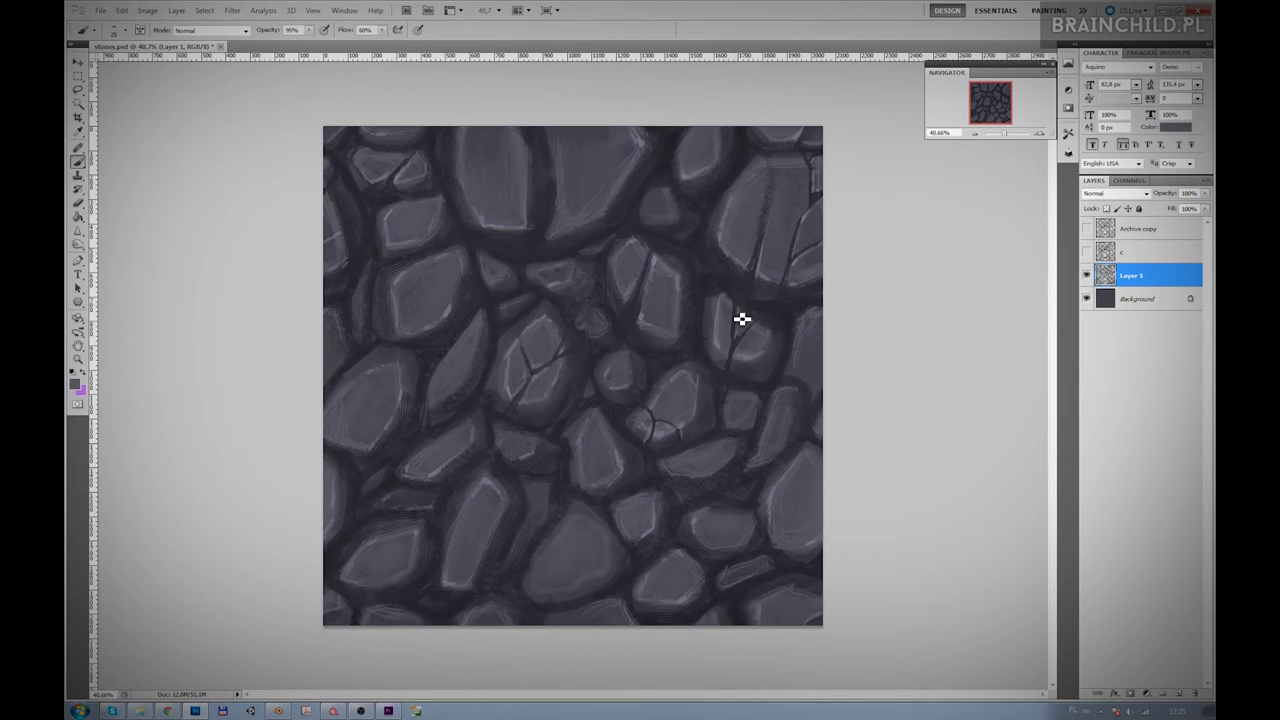
# - Shade the small round stone and paint a thin crack and edge highlight on a lower stone
pyautogui.moveTo(634, 389); pyautogui.dragTo(626, 410)
pyautogui.keyDown('alt'); pyautogui.click(518, 527); pyautogui.keyUp('alt')
pyautogui.moveTo(470, 490); pyautogui.dragTo(480, 530)
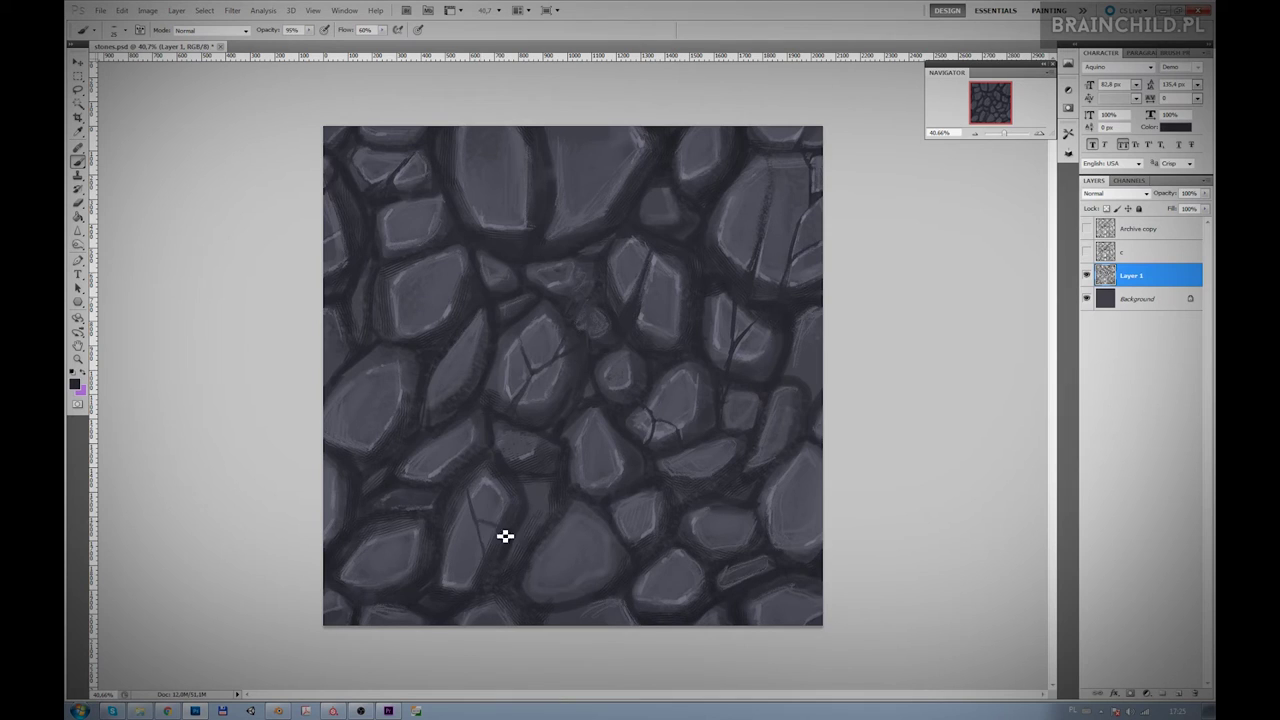
pyautogui.keyDown('alt'); pyautogui.click(488, 490); pyautogui.keyUp('alt')
pyautogui.moveTo(504, 519); pyautogui.dragTo(484, 567)
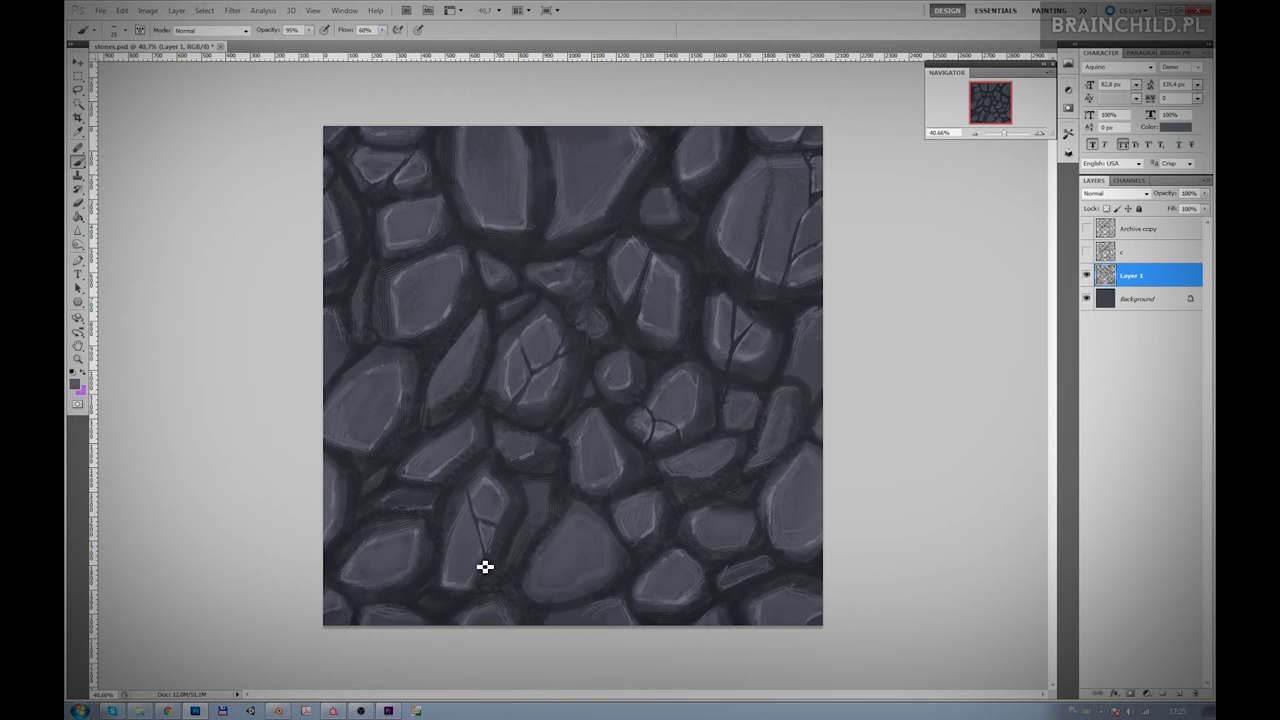
# - Darken the upper-right stone's top edge and reshape a right-side stone into a longer form
pyautogui.keyDown('alt'); pyautogui.click(471, 508); pyautogui.keyUp('alt')
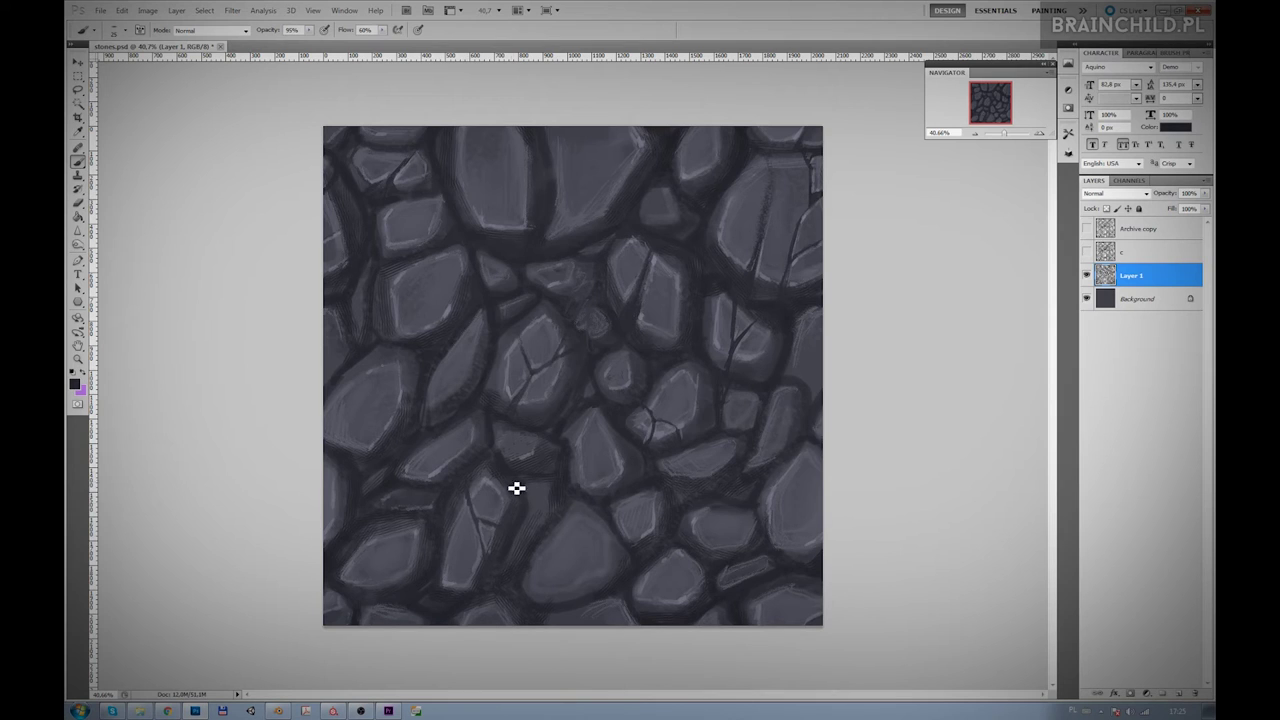
pyautogui.keyDown('alt'); pyautogui.click(491, 541); pyautogui.keyUp('alt')
pyautogui.click(775, 160)
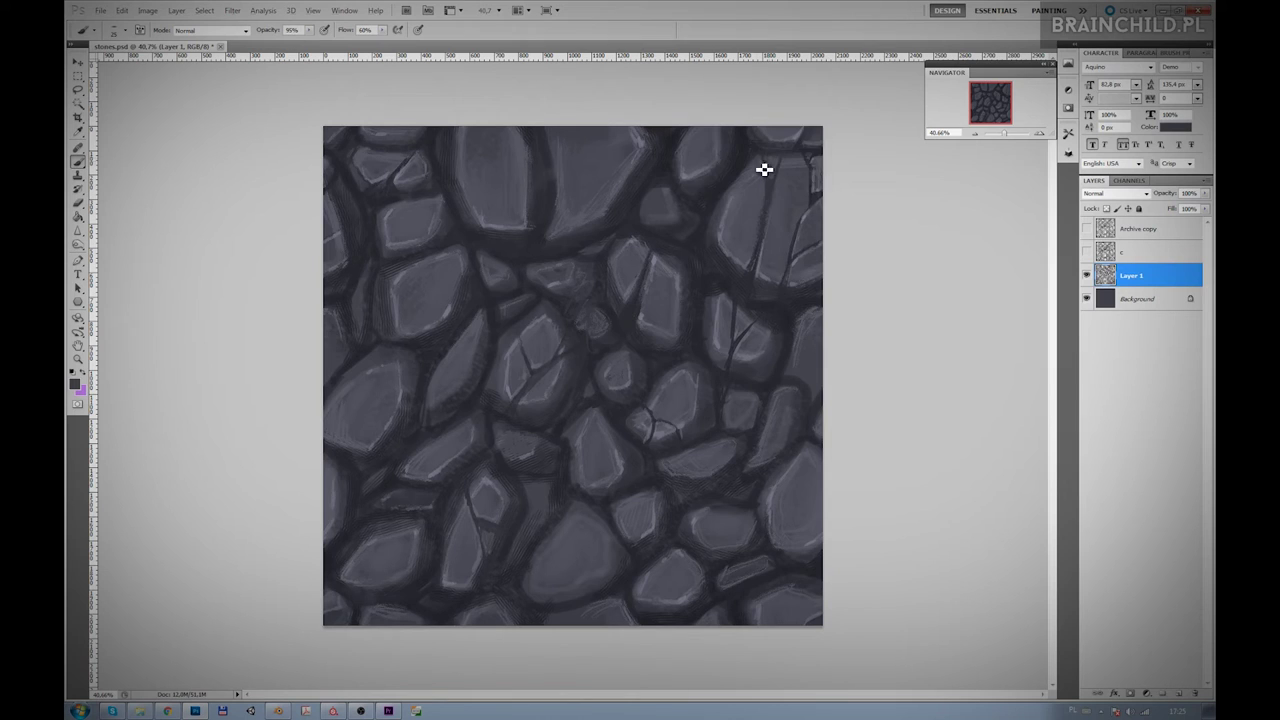
pyautogui.moveTo(777, 163); pyautogui.dragTo(815, 162)
pyautogui.keyDown('alt'); pyautogui.click(682, 592); pyautogui.keyUp('alt')
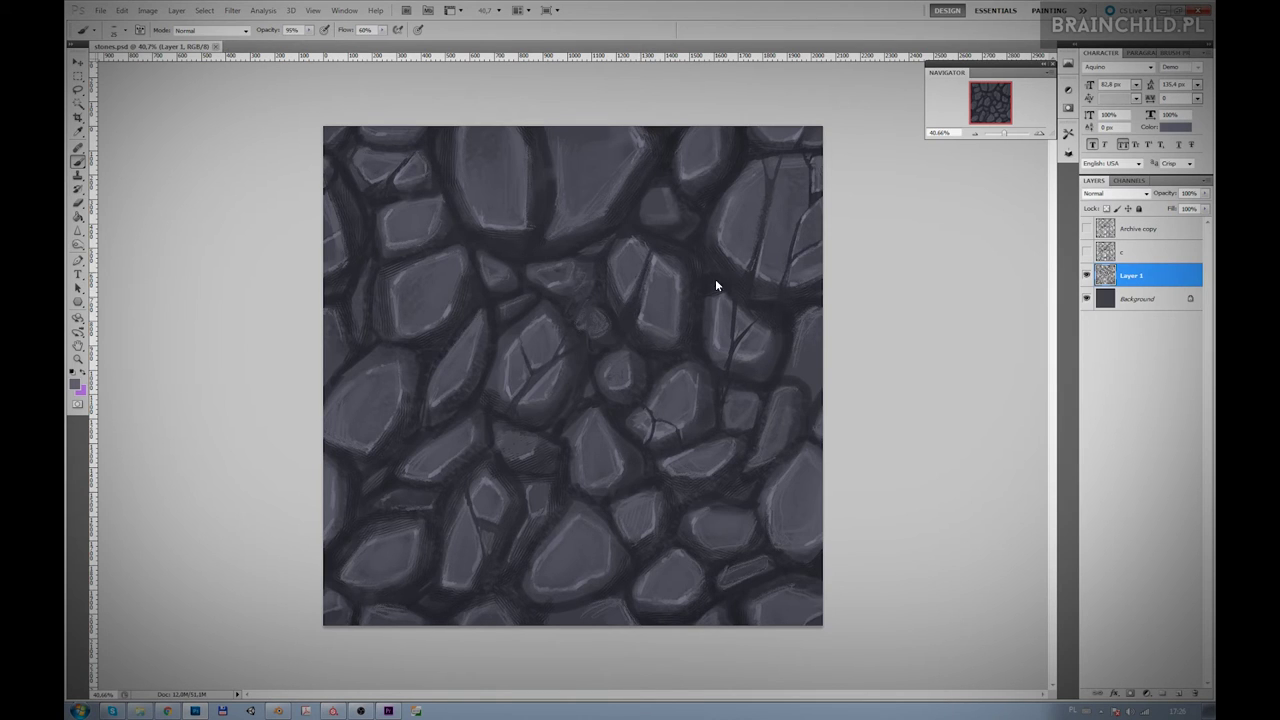
pyautogui.moveTo(777, 457)
pyautogui.mouseDown()
pyautogui.moveTo(757, 471)
pyautogui.moveTo(787, 448)
pyautogui.mouseUp()
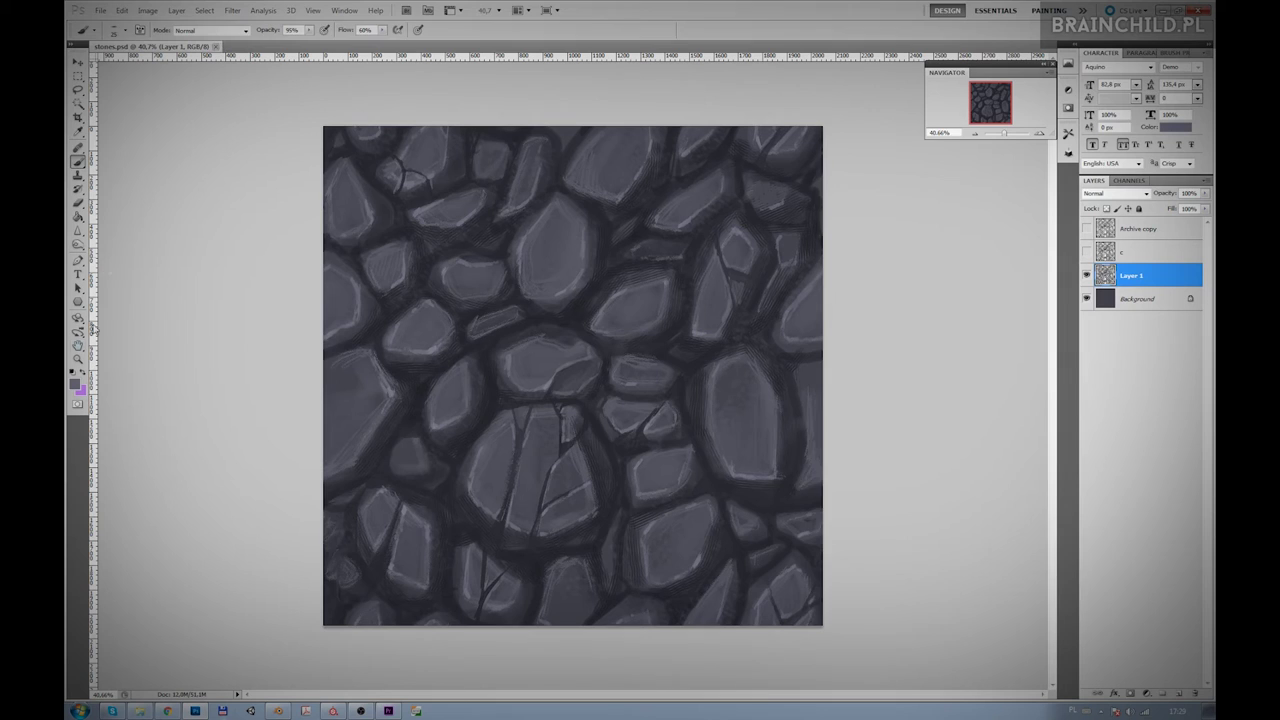
# - Fill a new layer with dark blue and set it to Lighten blending
pyautogui.click(76, 386)
pyautogui.press('Return')
pyautogui.click(120, 30)
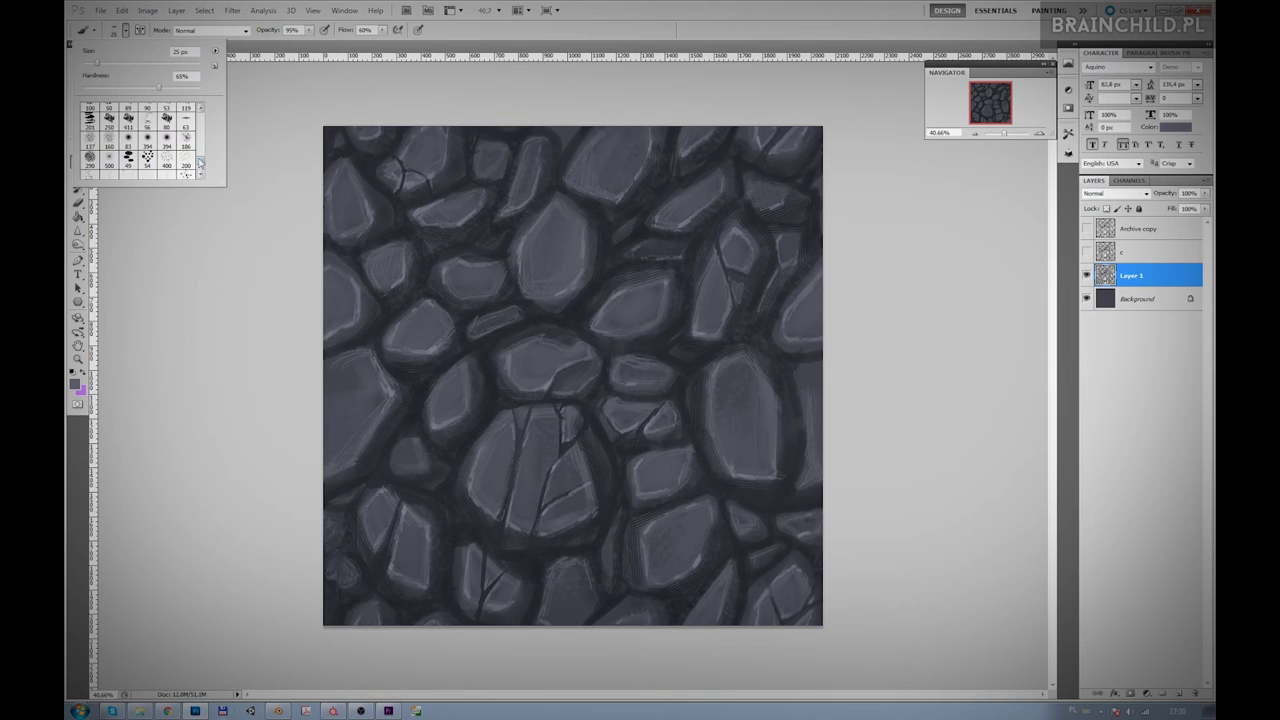
pyautogui.click(1179, 693)
pyautogui.click(78, 216)
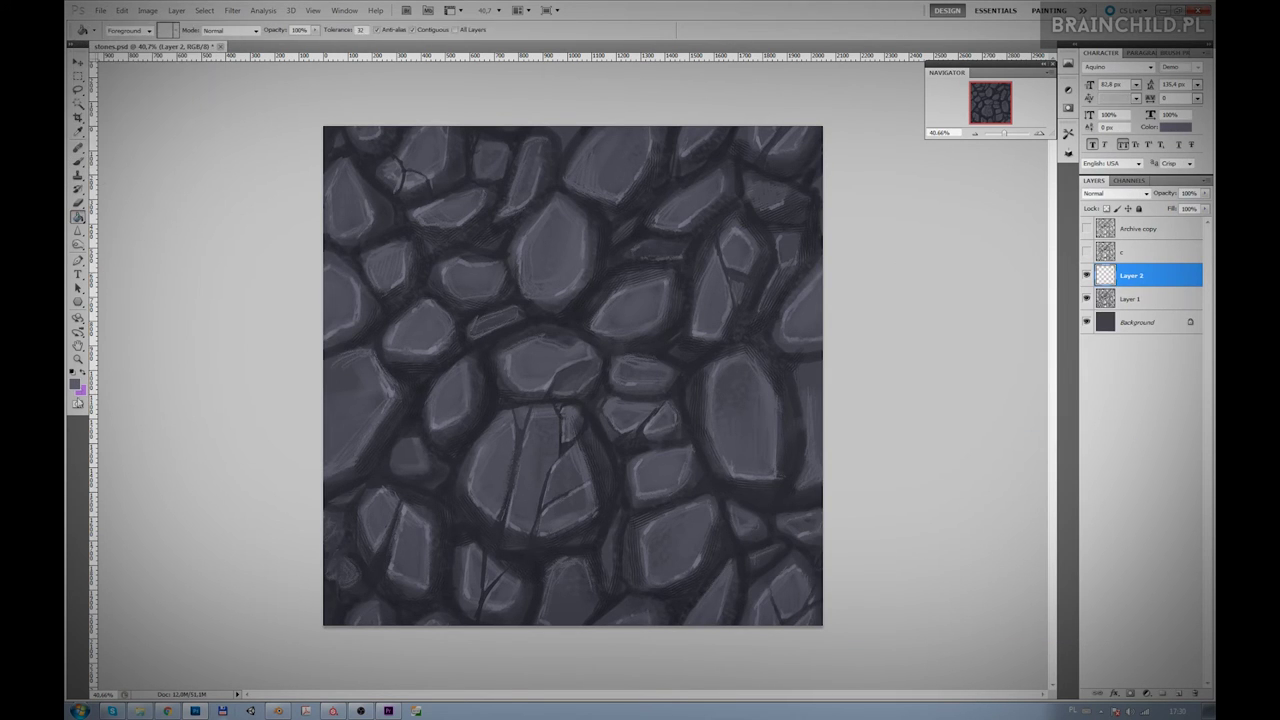
pyautogui.click(74, 384)
pyautogui.click(832, 455)
pyautogui.press('Return')
pyautogui.click(815, 455)
pyautogui.click(1115, 193)
pyautogui.click(1105, 286)
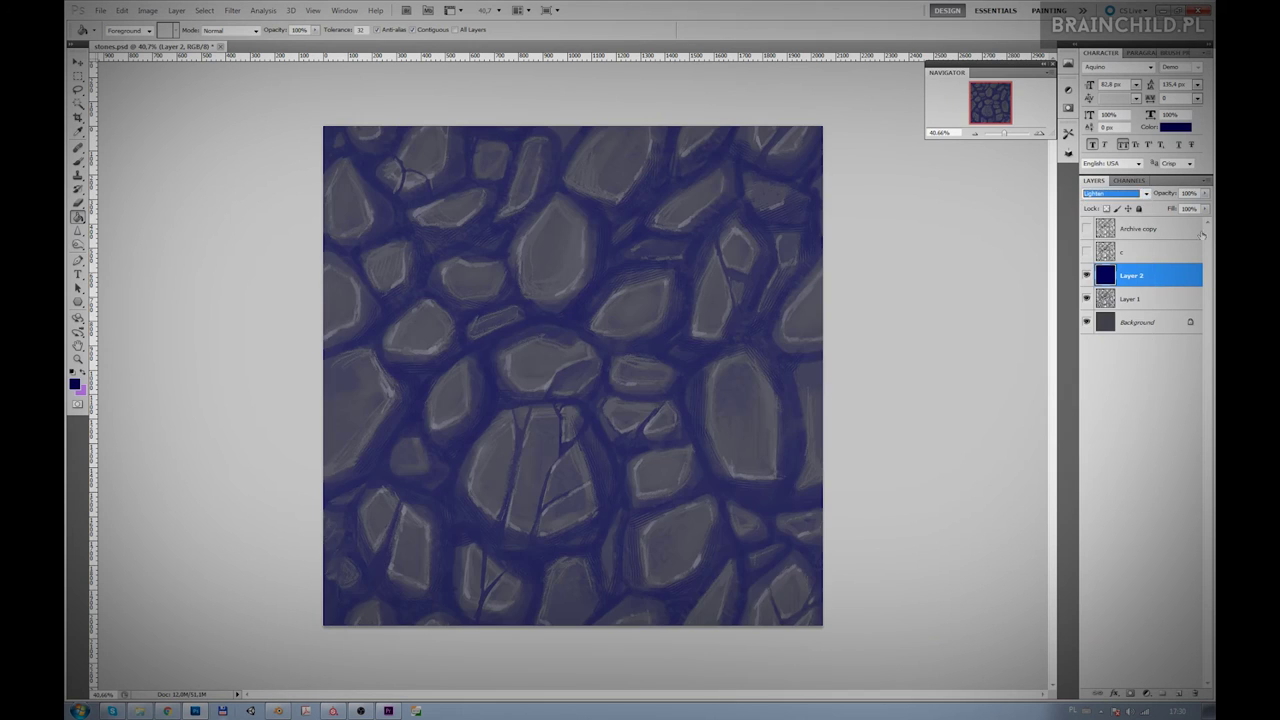
# - Fill Layer 3 with dark purple, set it to Lighten at about 8% opacity
pyautogui.click(1179, 693)
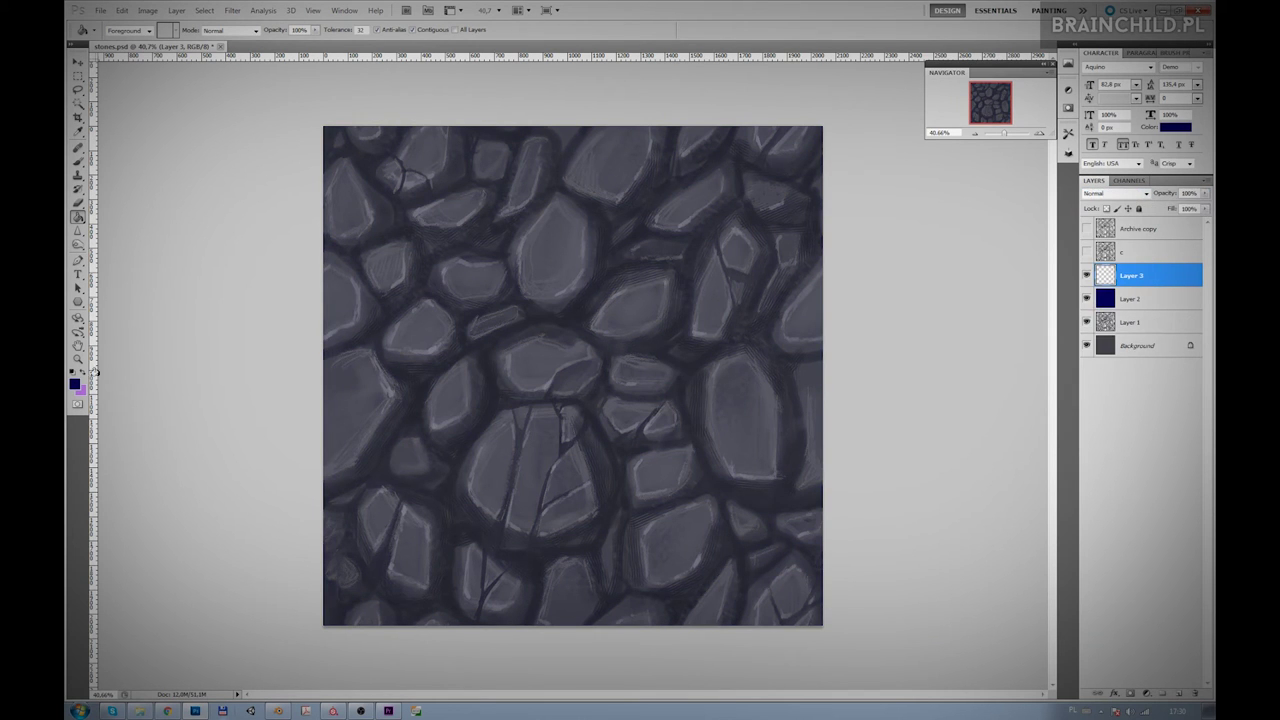
pyautogui.click(74, 384)
pyautogui.click(981, 480)
pyautogui.press('Return')
pyautogui.click(815, 335)
pyautogui.click(1115, 193)
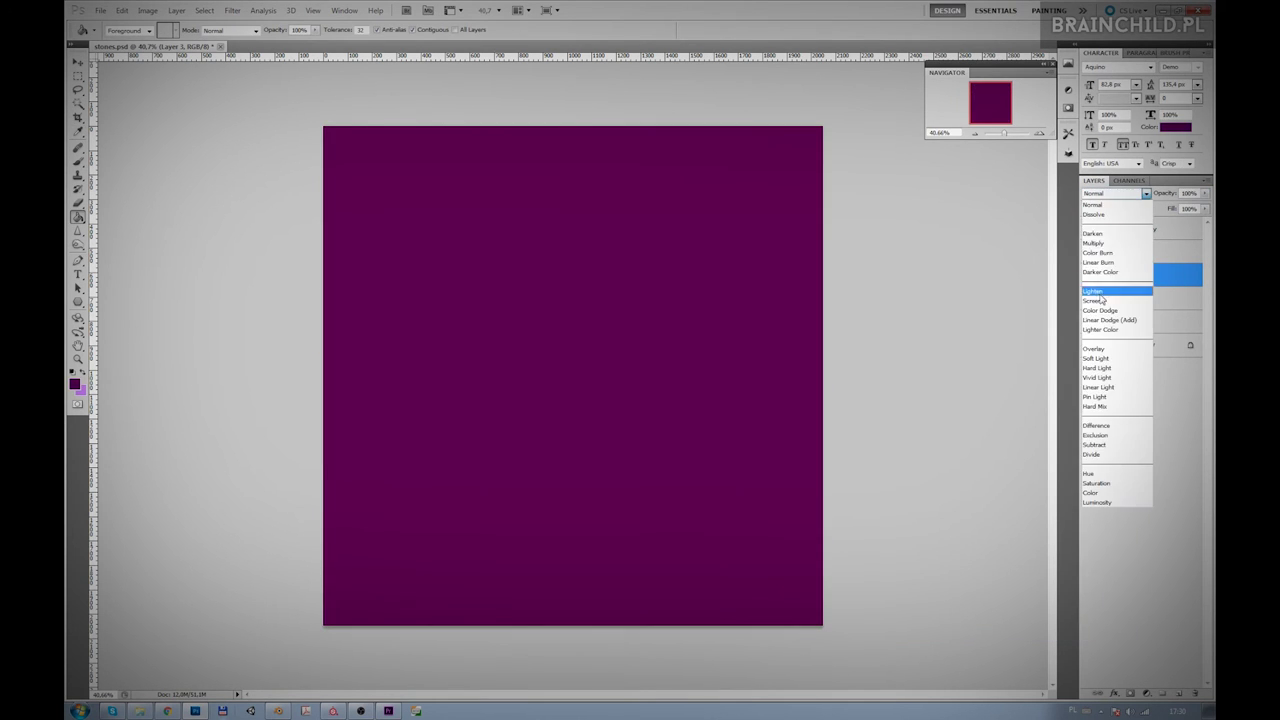
pyautogui.click(1105, 286)
pyautogui.moveTo(1205, 193); pyautogui.dragTo(1150, 217)
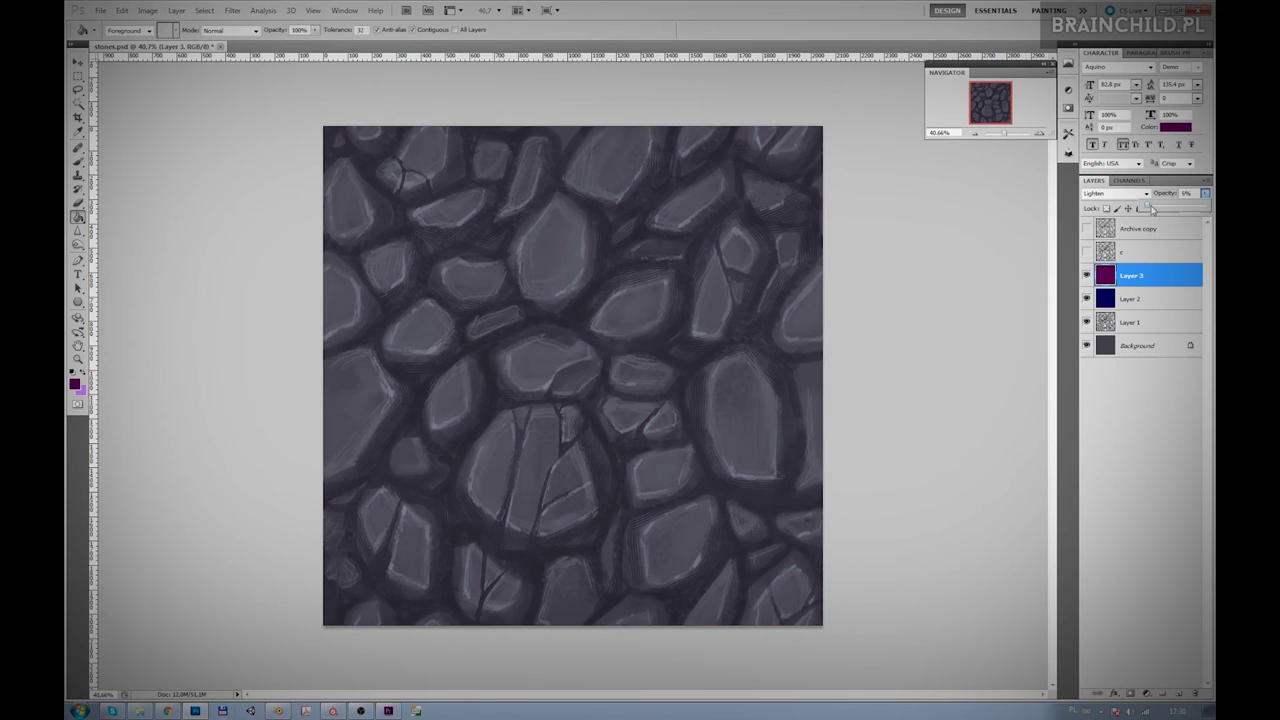
# - Add a Brightness/Contrast adjustment brightening the stones, then group the tint layers into Group 1
pyautogui.hotkey('ctrl', 'shift', 'alt', 'n')
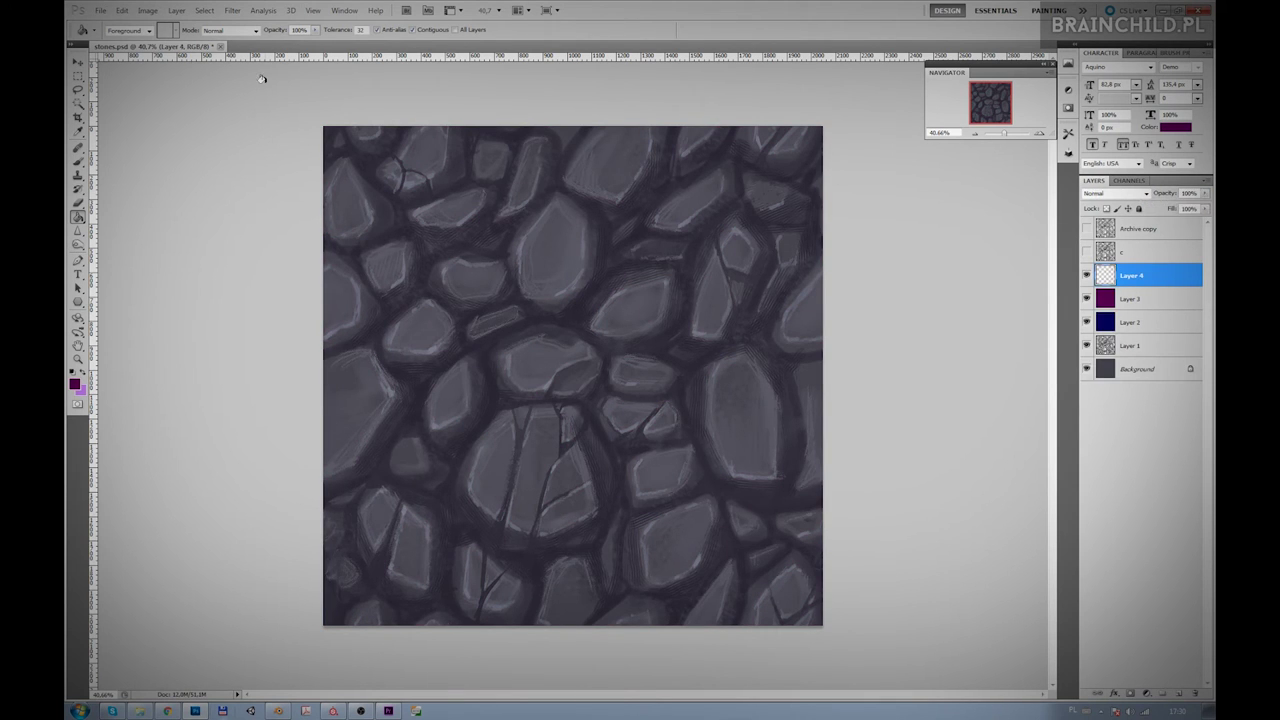
pyautogui.click(1130, 693)
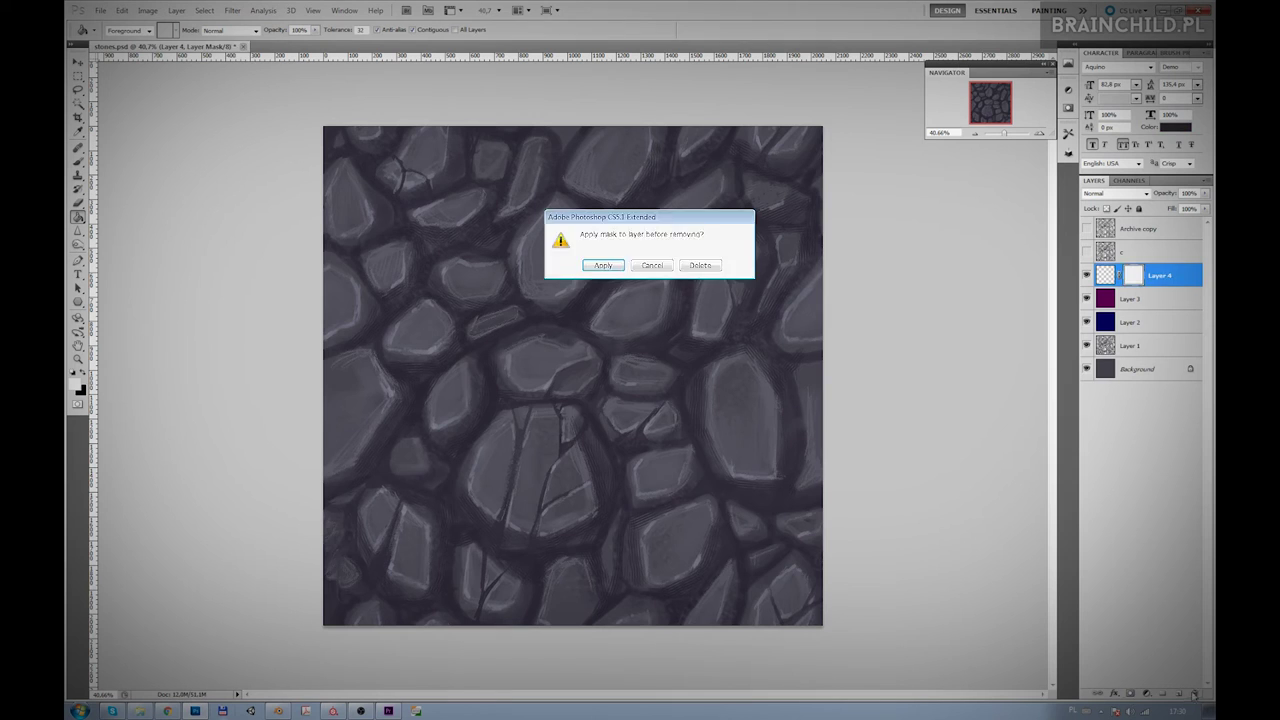
pyautogui.hotkey('ctrl', 'z')
pyautogui.click(1148, 694)
pyautogui.click(1150, 488)
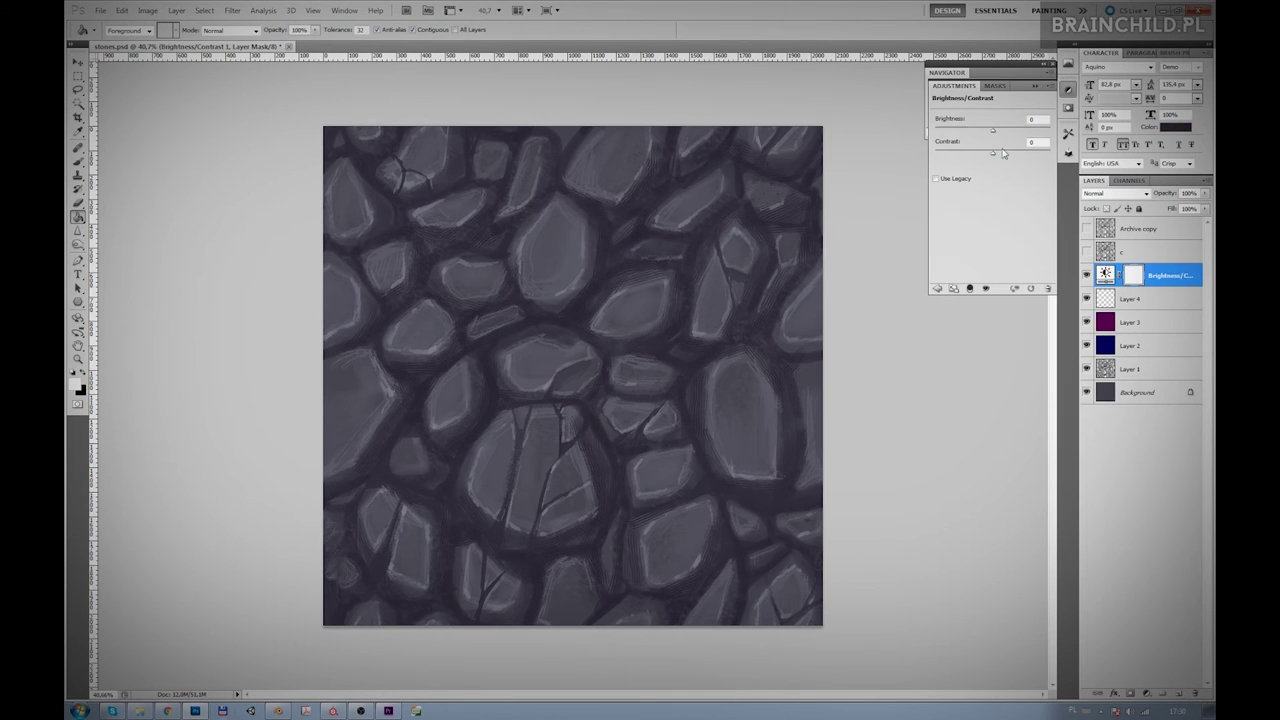
pyautogui.moveTo(1004, 135); pyautogui.dragTo(1011, 154)
pyautogui.moveTo(1002, 131); pyautogui.dragTo(1007, 134)
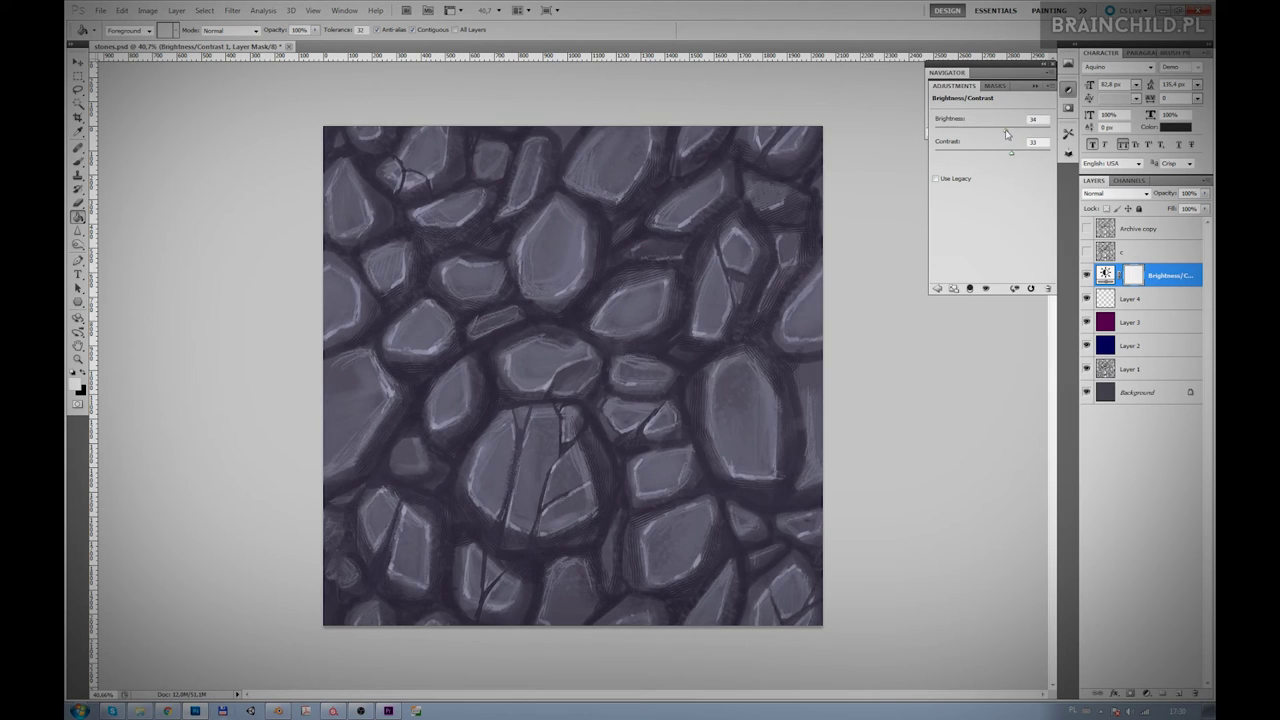
pyautogui.hotkey('ctrl', 'g')
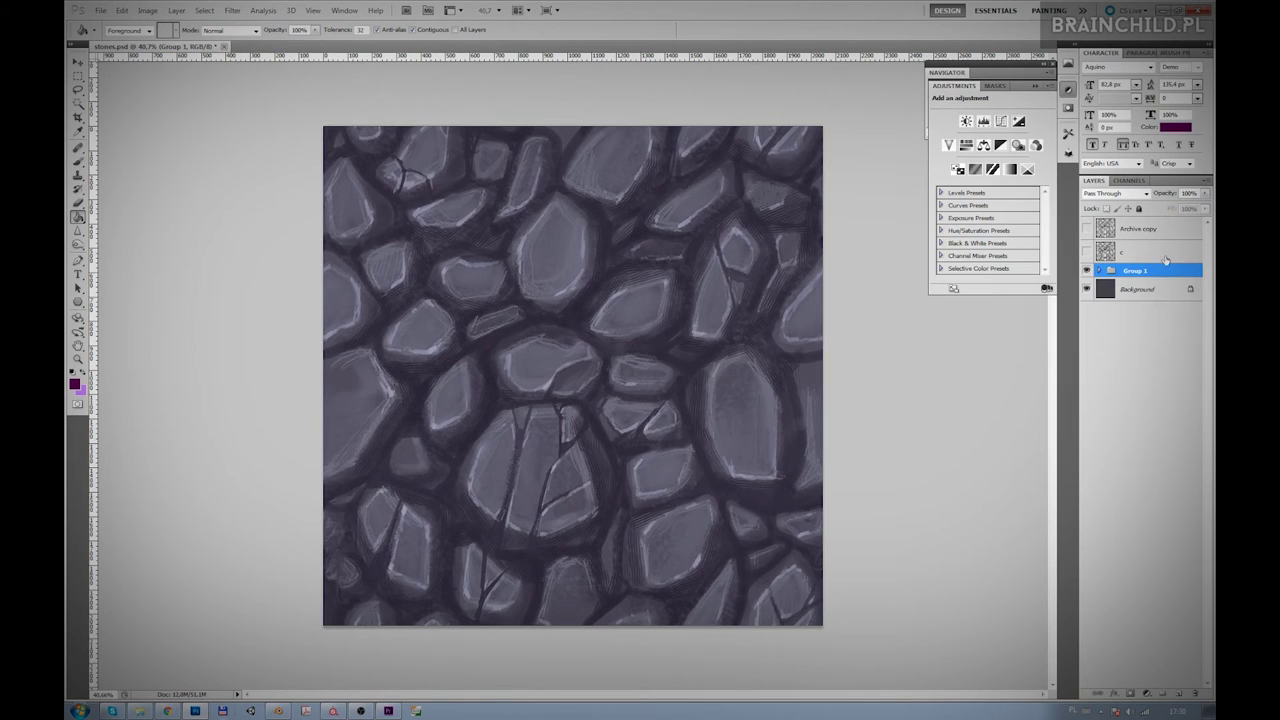
# - Duplicate Group 1 as a hidden backup, then merge Group 1 into one layer
pyautogui.rightClick(1165, 278)
pyautogui.click(1128, 310)
pyautogui.click(1087, 272)
pyautogui.rightClick(1160, 284)
pyautogui.click(1130, 454)
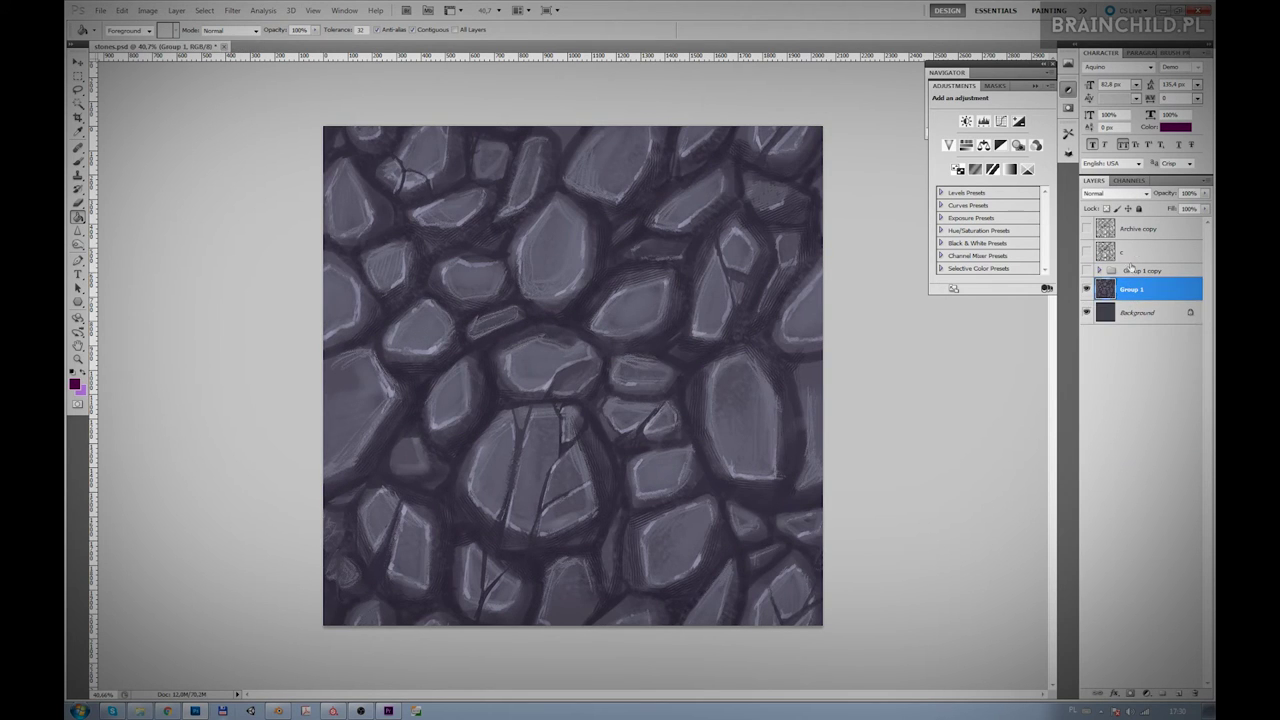
# - Close the adjustments panel, restore the Navigator panel, and duplicate the merged layer as a backup
pyautogui.click(1051, 64)
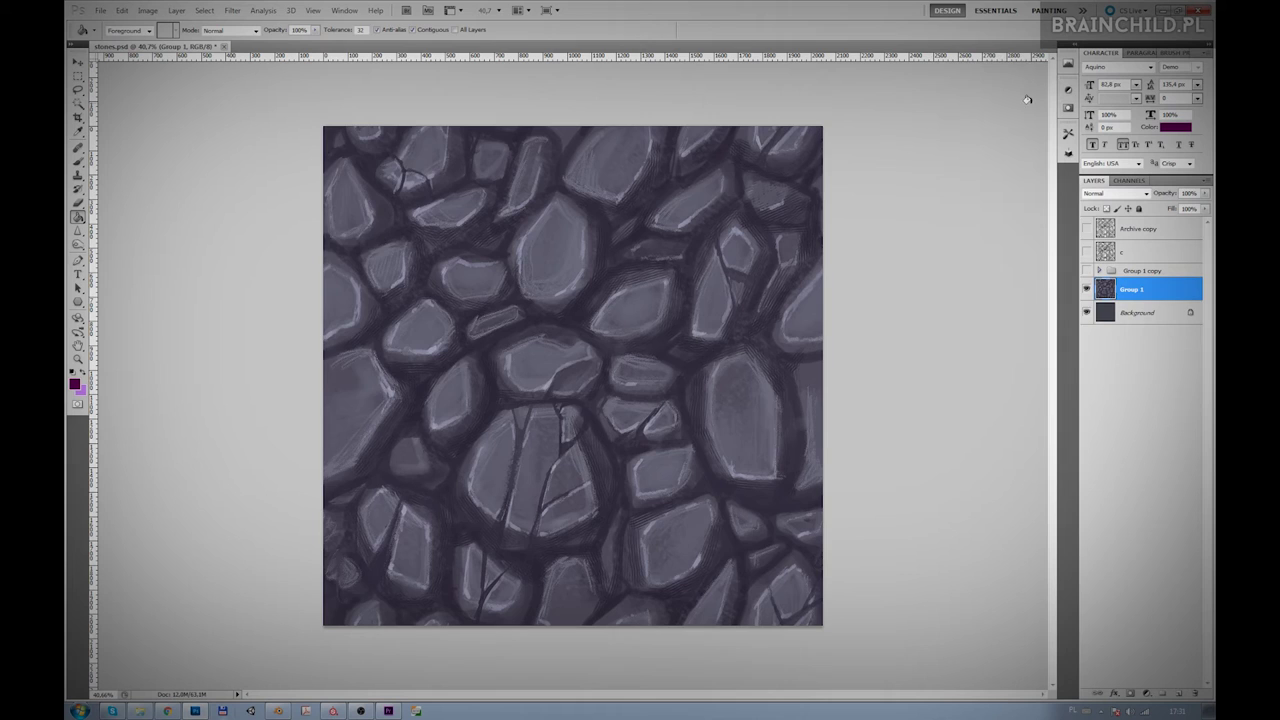
pyautogui.click(344, 10)
pyautogui.click(360, 266)
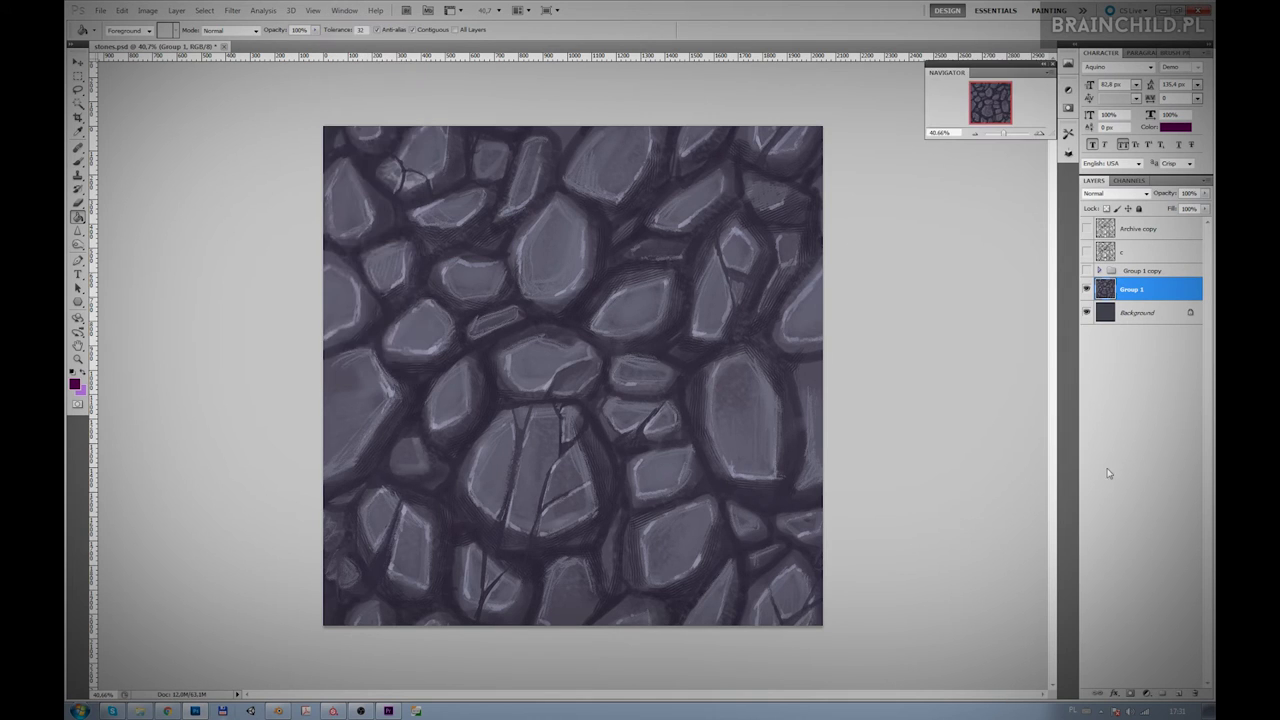
pyautogui.hotkey('ctrl', 'j')
pyautogui.click(1132, 316)
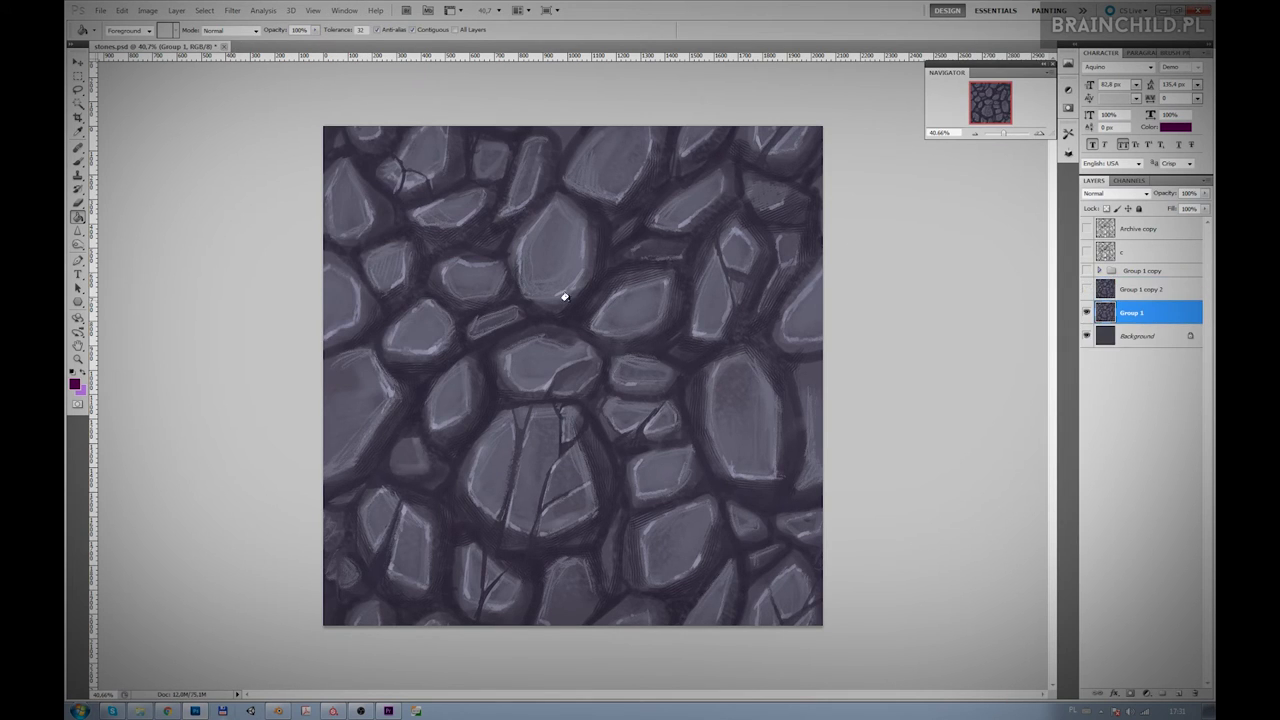
# - Repaint the central stone smoother and lighter with the Brush tool
pyautogui.press('b')
pyautogui.keyDown('alt'); pyautogui.click(566, 287); pyautogui.keyUp('alt')
pyautogui.moveTo(571, 294); pyautogui.dragTo(531, 294)
pyautogui.keyDown('alt'); pyautogui.click(580, 238); pyautogui.keyUp('alt')
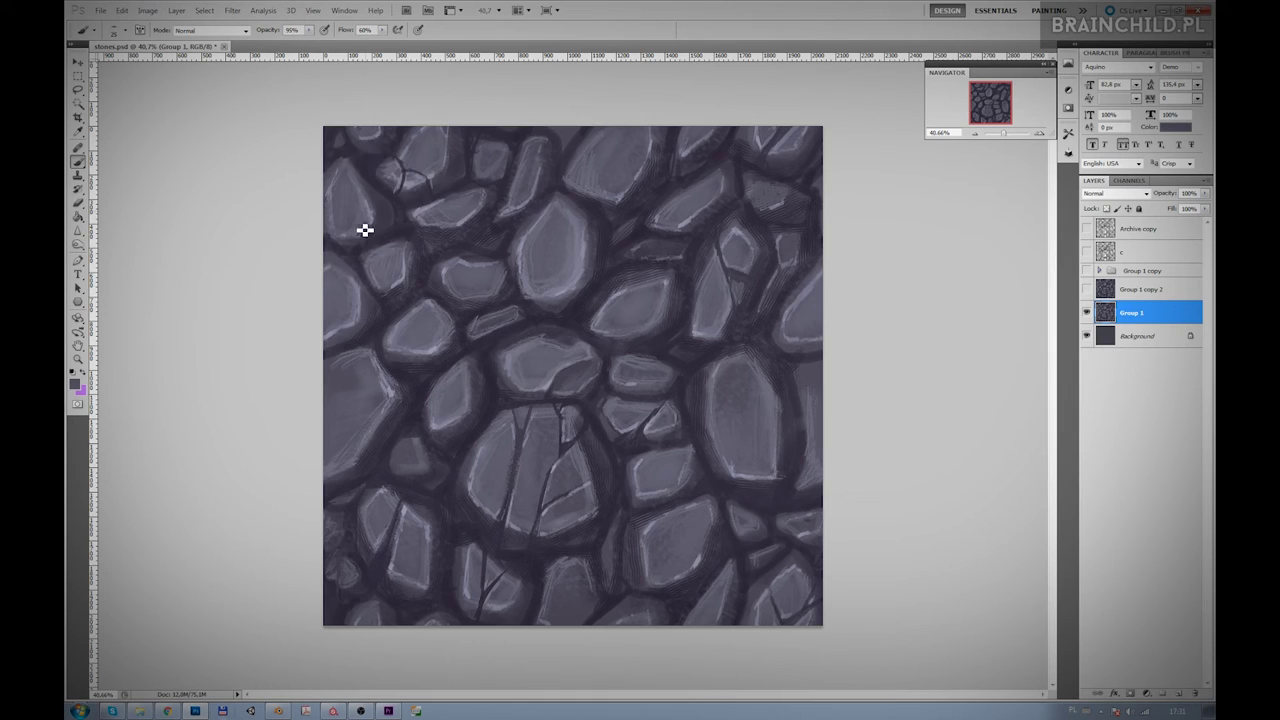
# - Sample navy and grey stone colours to paint cracks on the upper stones
pyautogui.keyDown('alt'); pyautogui.click(534, 225); pyautogui.keyUp('alt')
pyautogui.keyDown('alt'); pyautogui.click(739, 231); pyautogui.keyUp('alt')
pyautogui.keyDown('alt'); pyautogui.click(565, 262); pyautogui.keyUp('alt')
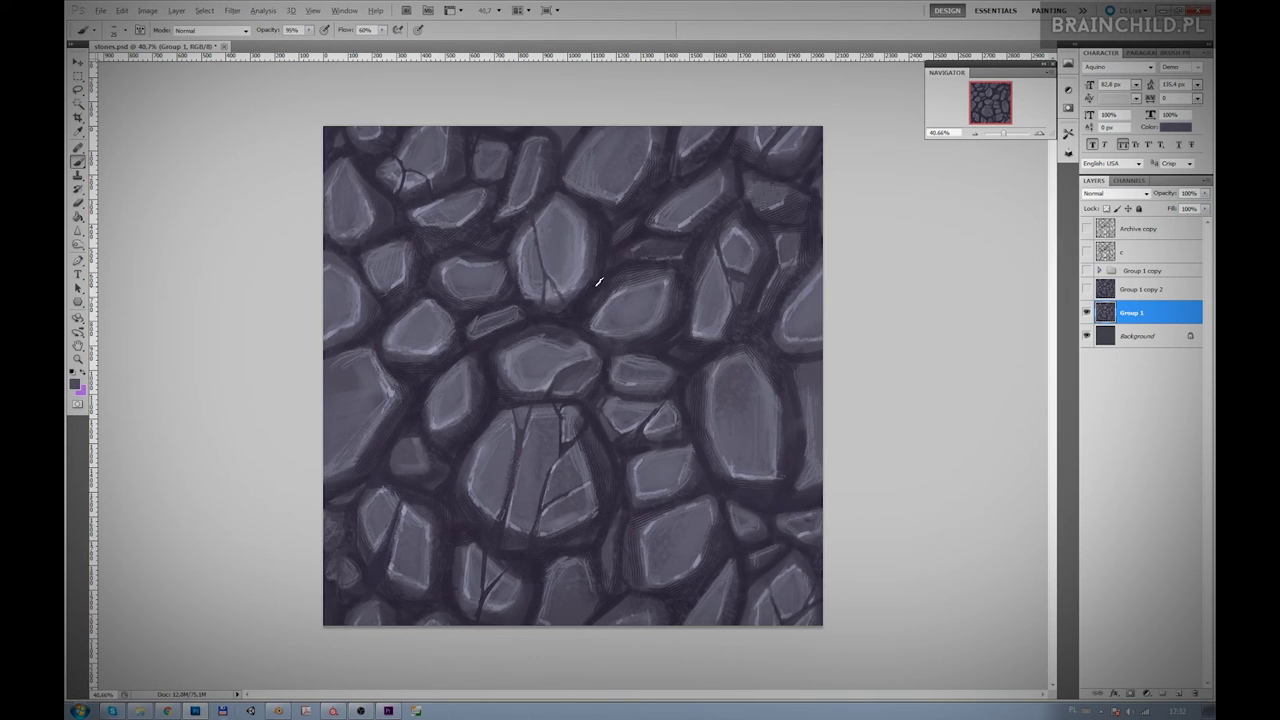
pyautogui.keyDown('alt'); pyautogui.click(644, 397); pyautogui.keyUp('alt')
pyautogui.keyDown('alt'); pyautogui.click(486, 600); pyautogui.keyUp('alt')
pyautogui.keyDown('alt'); pyautogui.click(488, 603); pyautogui.keyUp('alt')
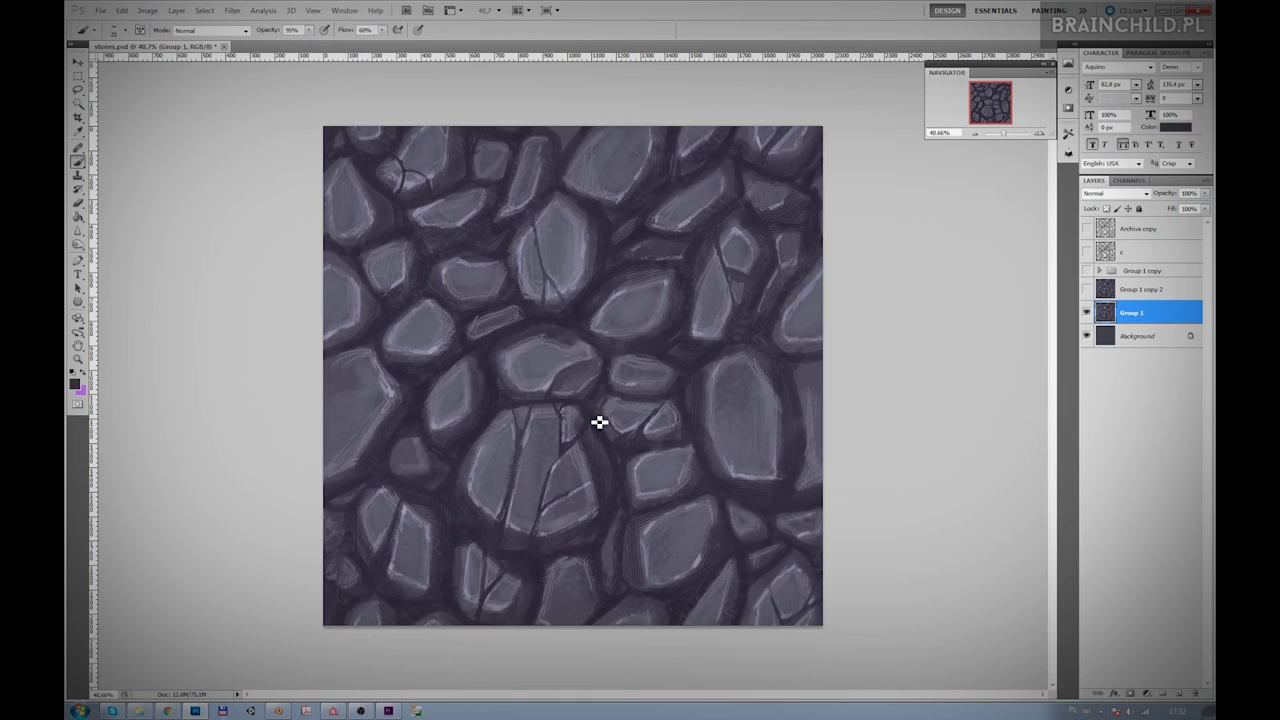
# - Paint a small light-grey stone into the dark gap on the left
pyautogui.keyDown('alt'); pyautogui.click(437, 425); pyautogui.keyUp('alt')
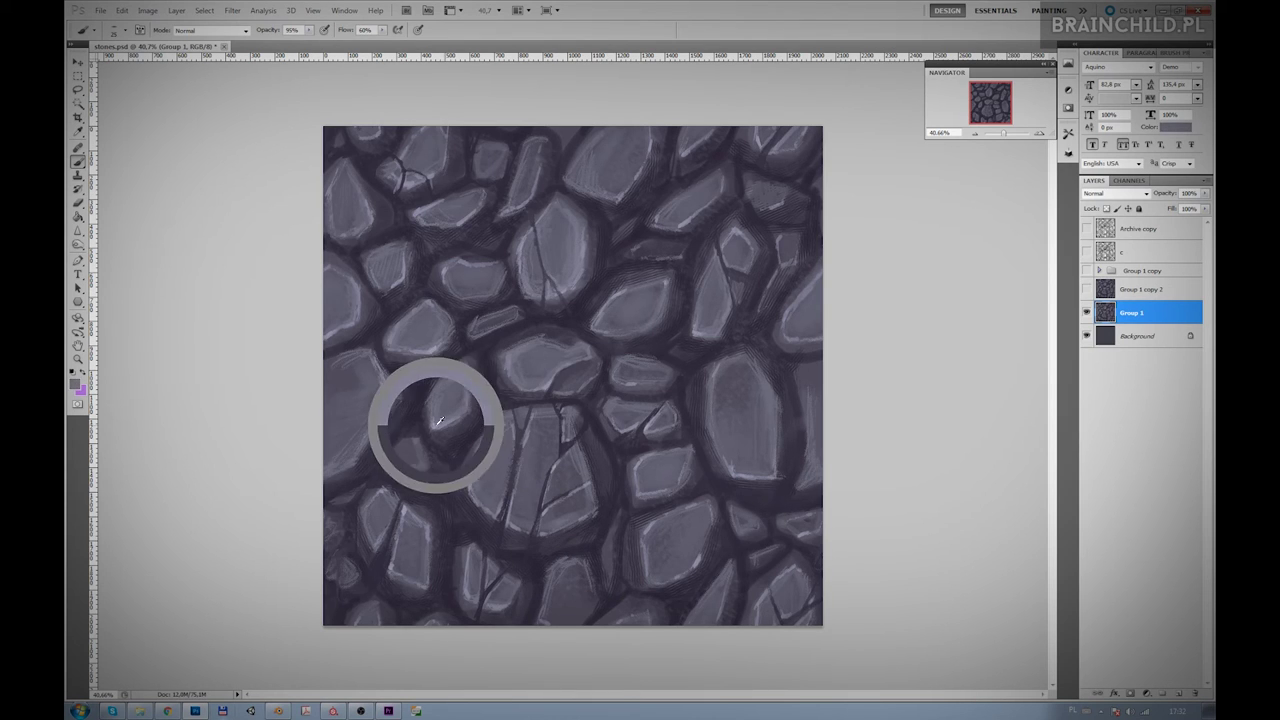
pyautogui.moveTo(416, 447); pyautogui.dragTo(416, 478)
pyautogui.keyDown('alt'); pyautogui.click(413, 473); pyautogui.keyUp('alt')
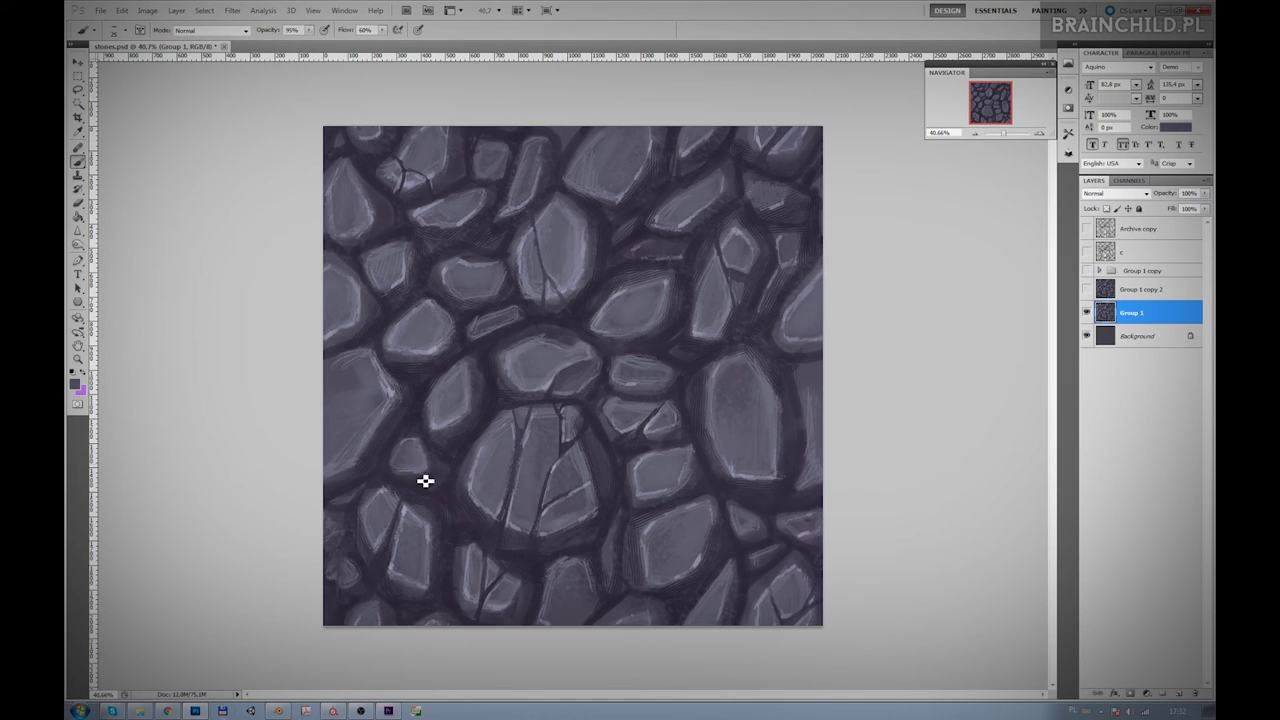
pyautogui.keyDown('alt'); pyautogui.click(436, 480); pyautogui.keyUp('alt')
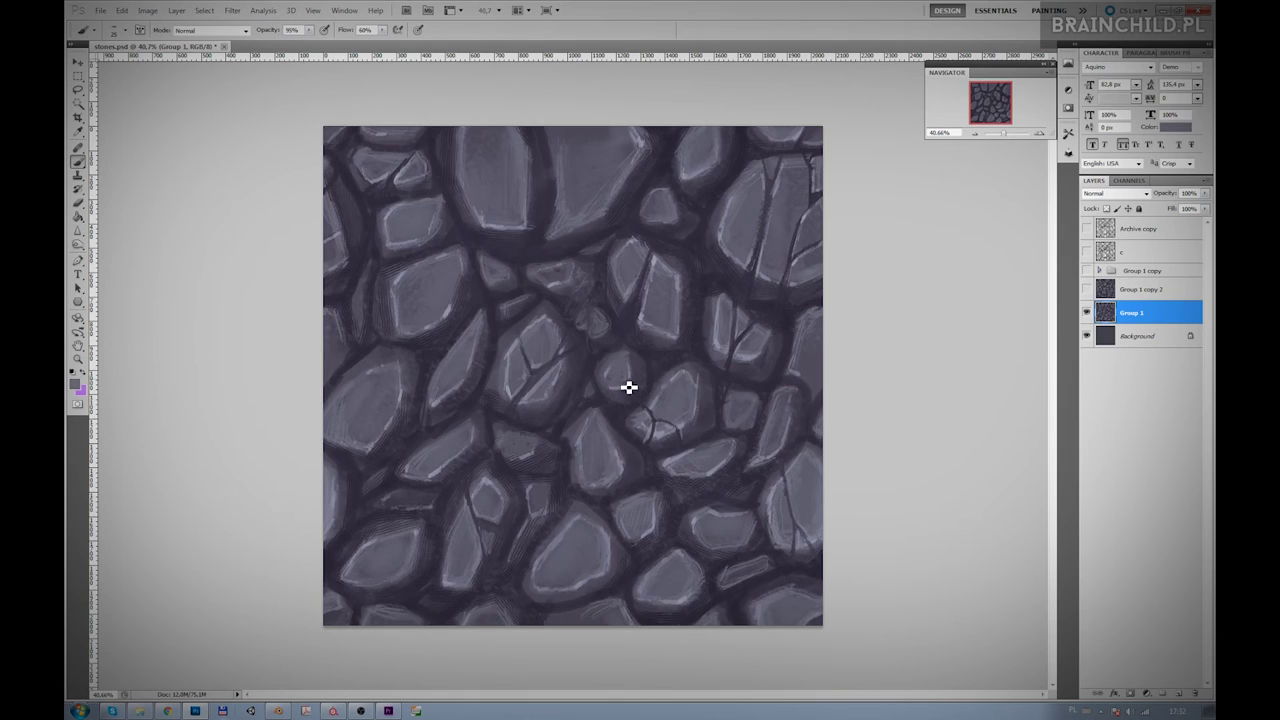
# - Darken the small stone and draw a thin dark crack across the upper stone
pyautogui.moveTo(632, 388); pyautogui.dragTo(621, 375)
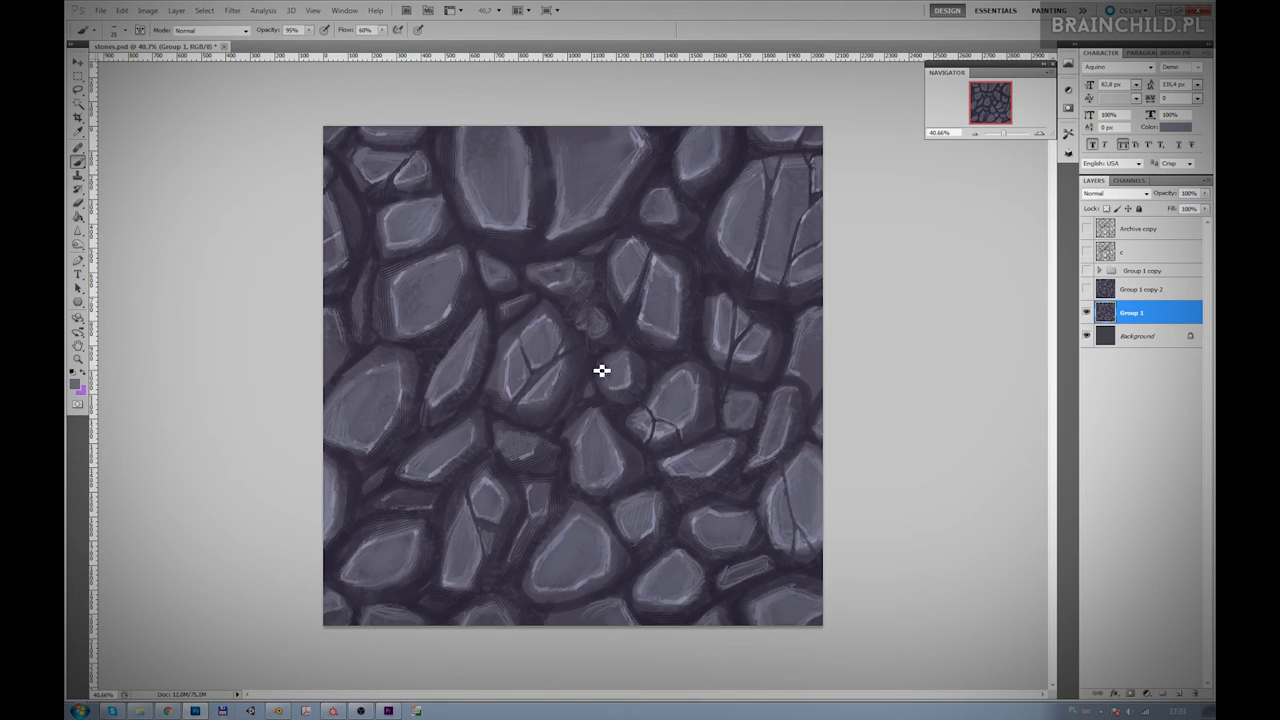
pyautogui.keyDown('alt'); pyautogui.click(515, 362); pyautogui.keyUp('alt')
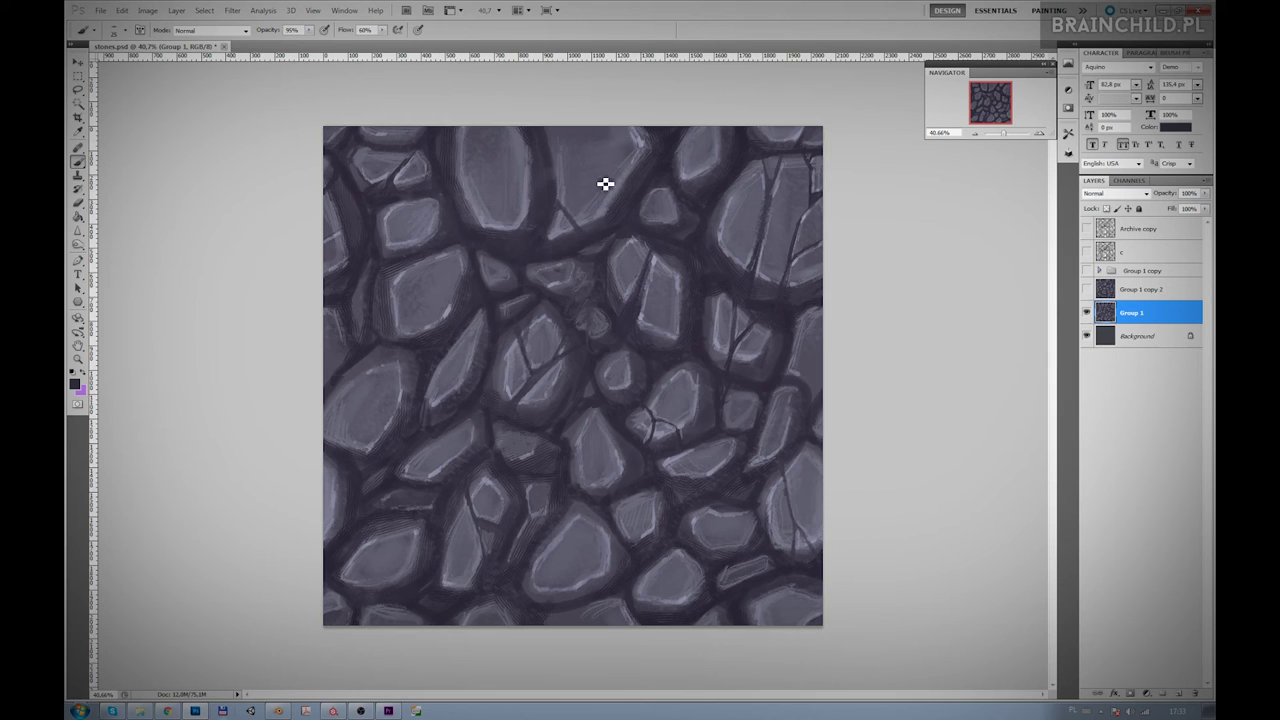
pyautogui.moveTo(592, 176); pyautogui.dragTo(562, 208)
pyautogui.keyDown('alt'); pyautogui.click(629, 143); pyautogui.keyUp('alt')
pyautogui.keyDown('alt'); pyautogui.click(580, 206); pyautogui.keyUp('alt')
pyautogui.keyDown('alt'); pyautogui.click(550, 238); pyautogui.keyUp('alt')
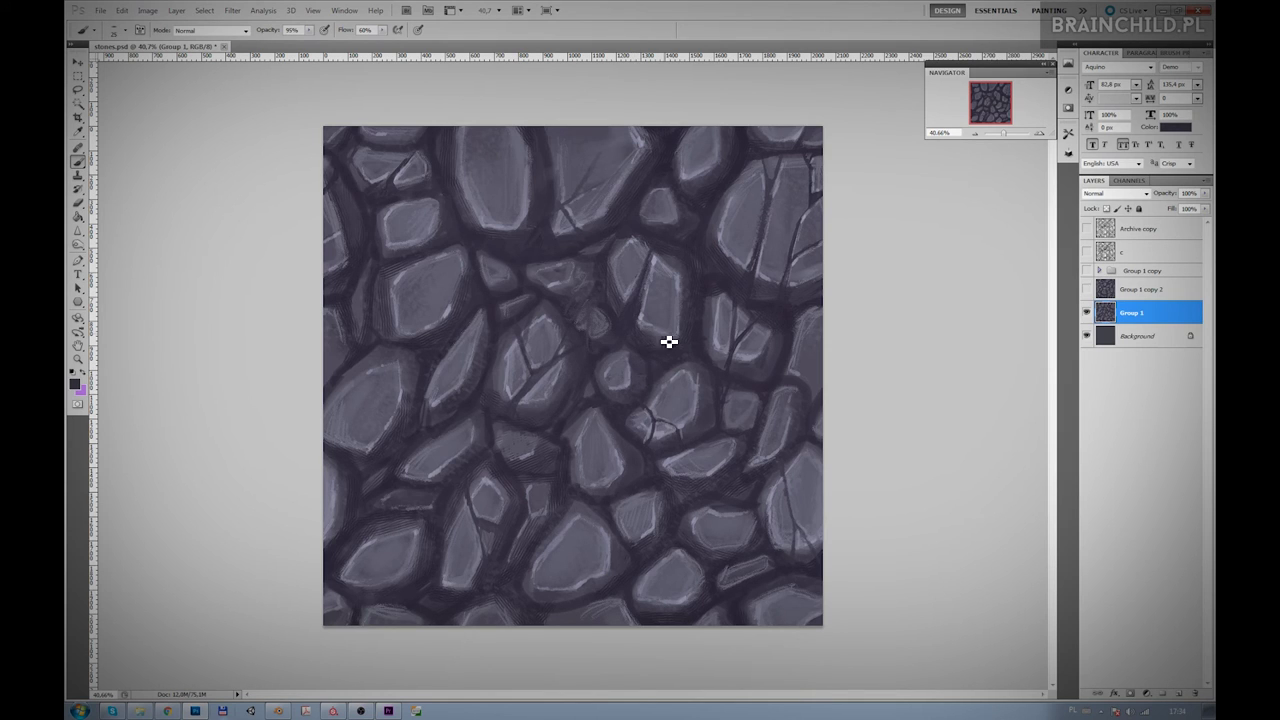
pyautogui.click(573, 210)
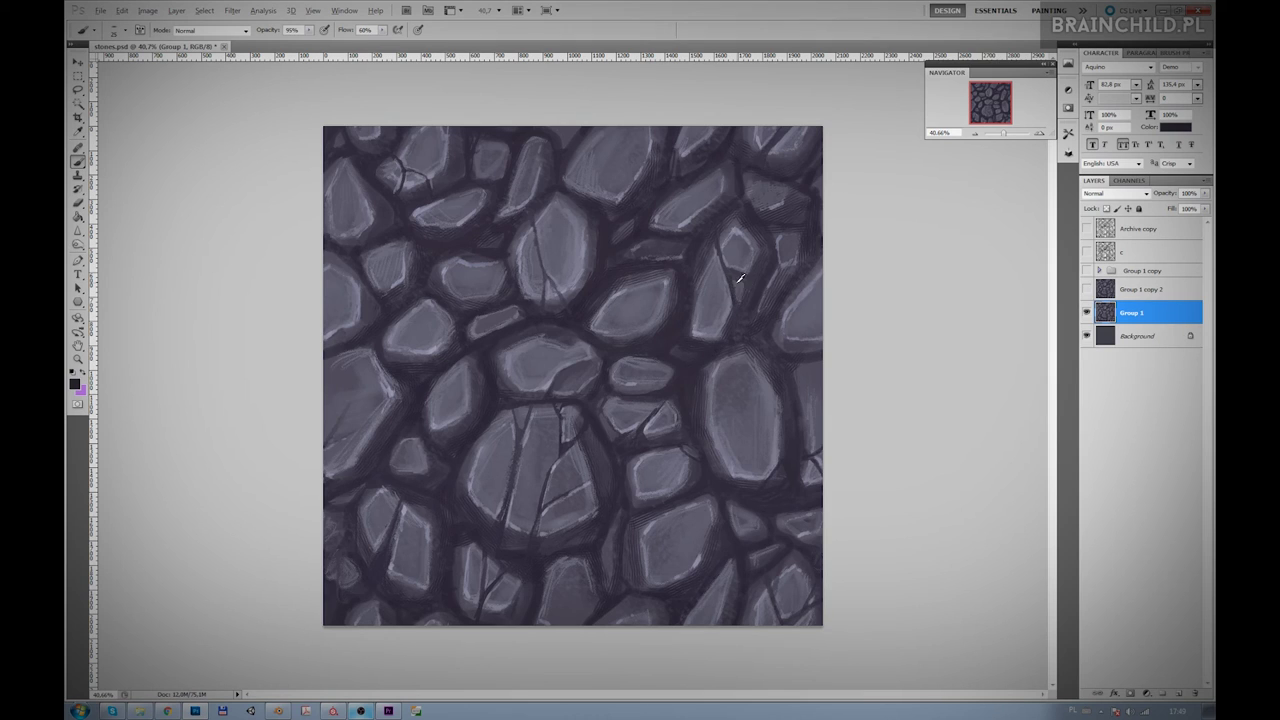
# - Paint a dark crack on the large central stone and touch up its lower-right facet
pyautogui.moveTo(568, 412); pyautogui.dragTo(573, 438)
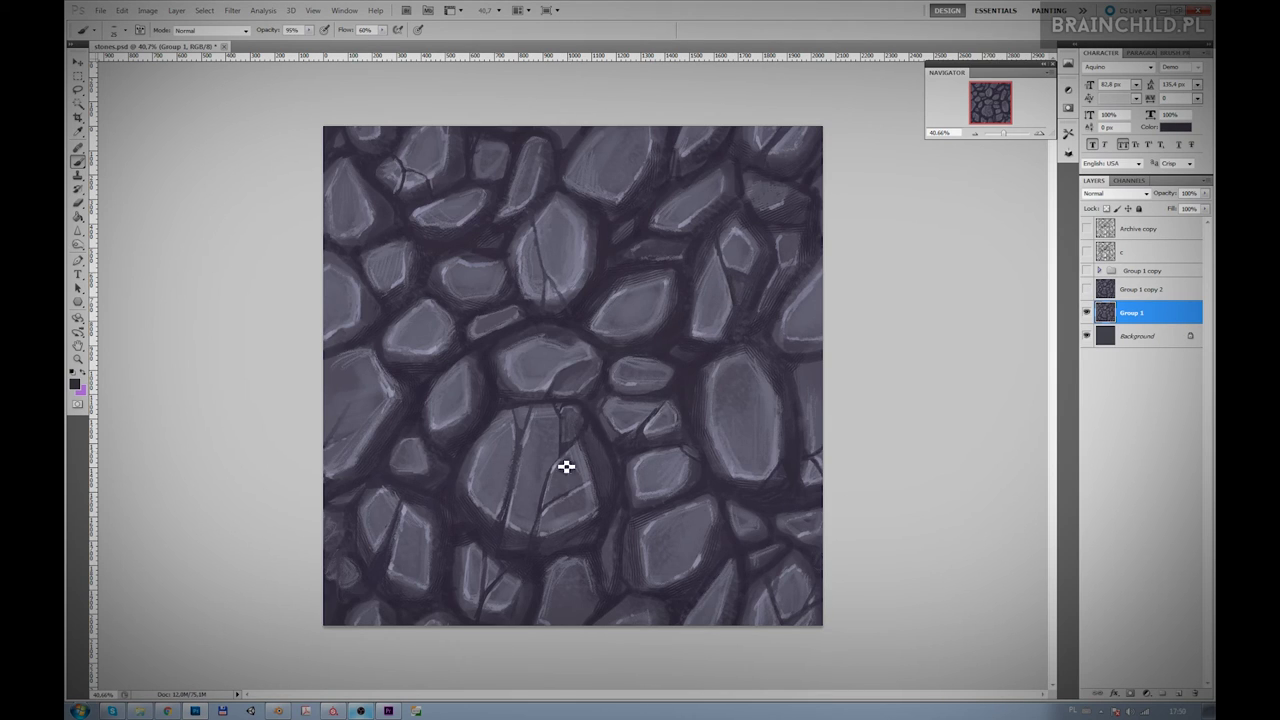
pyautogui.moveTo(580, 449); pyautogui.dragTo(589, 491)
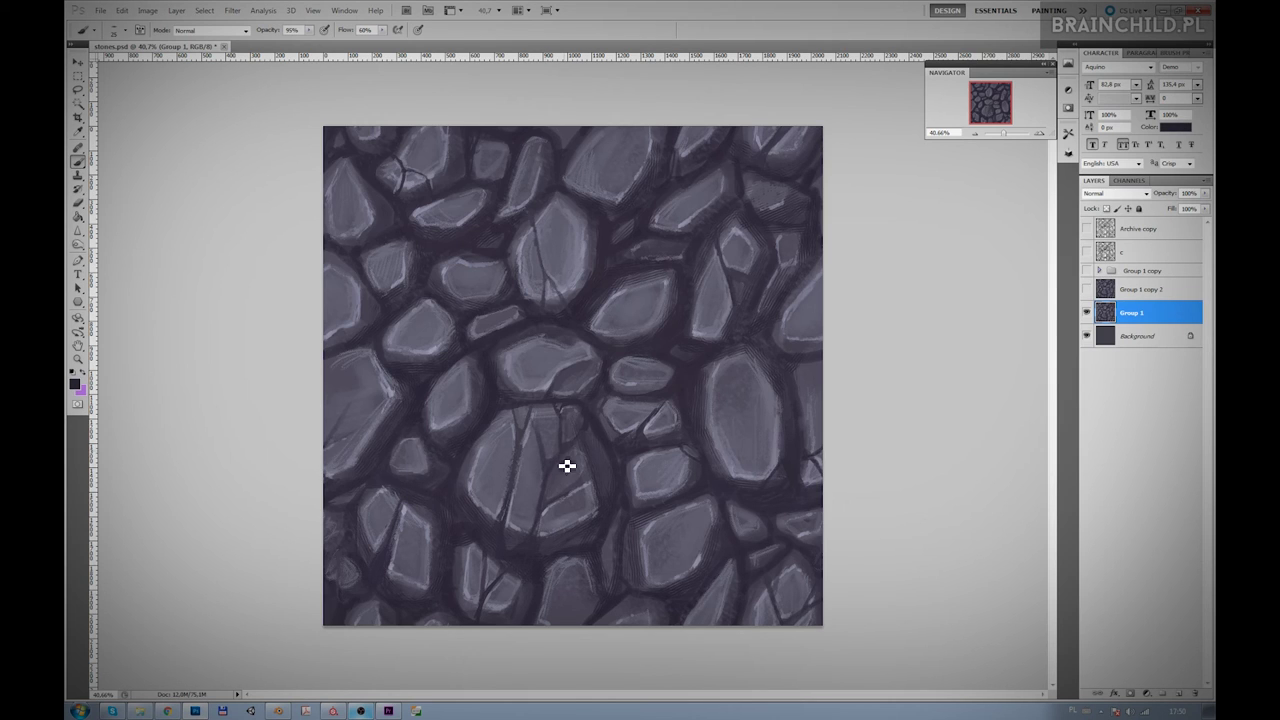
# - Sample dark stone colours and paint branching crack lines into the large right-side stone
pyautogui.keyDown('alt'); pyautogui.click(582, 312); pyautogui.keyUp('alt')
pyautogui.press('p')
pyautogui.press('b')
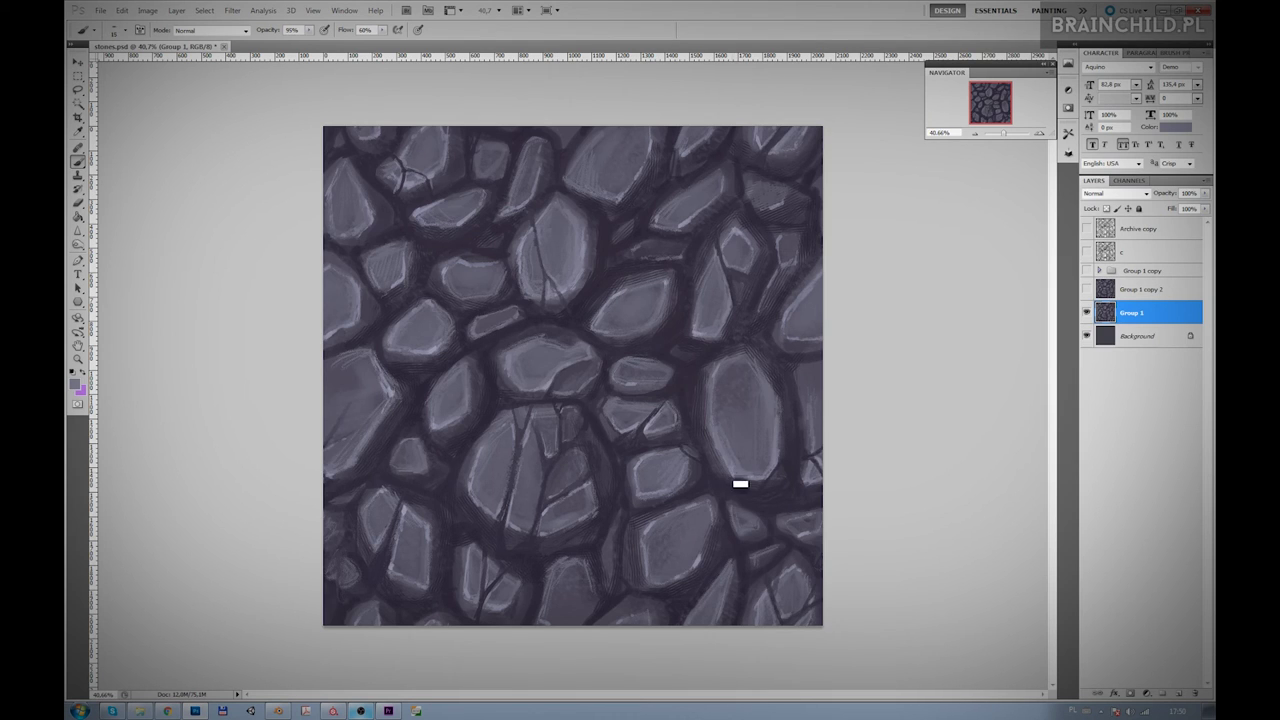
pyautogui.keyDown('alt'); pyautogui.click(711, 431); pyautogui.keyUp('alt')
pyautogui.keyDown('alt'); pyautogui.click(755, 475); pyautogui.keyUp('alt')
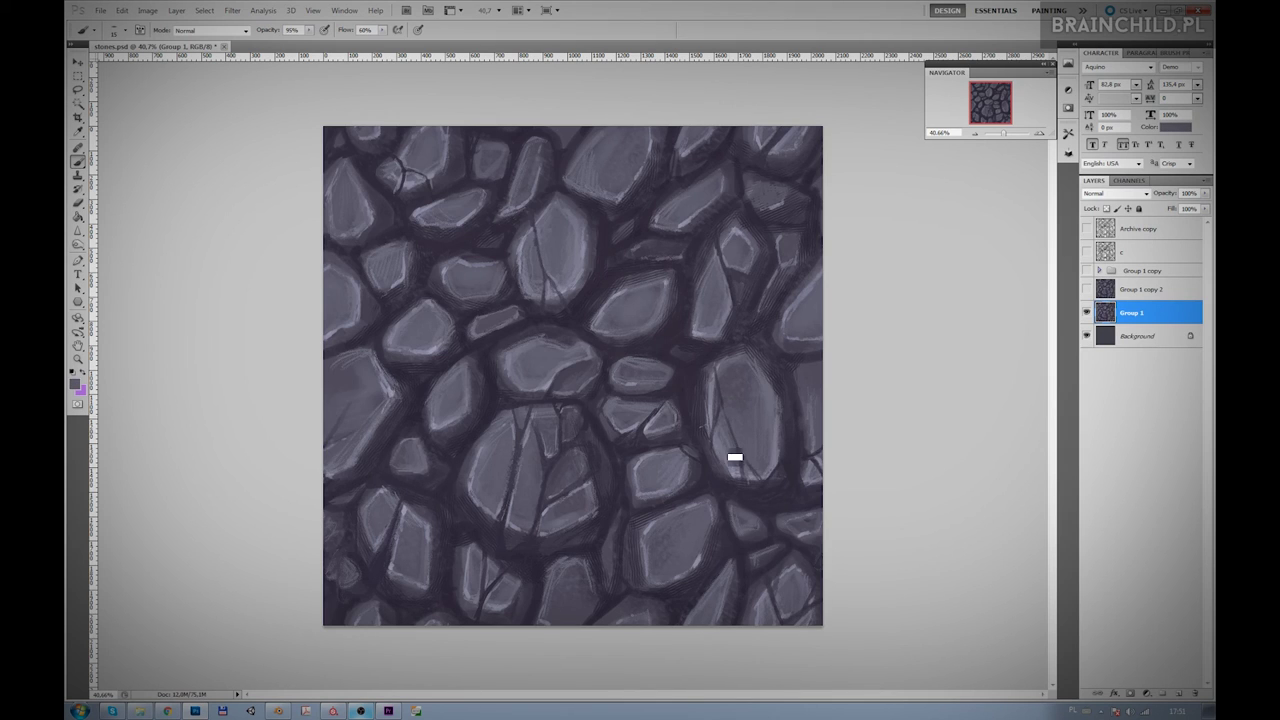
pyautogui.keyDown('alt'); pyautogui.click(752, 489); pyautogui.keyUp('alt')
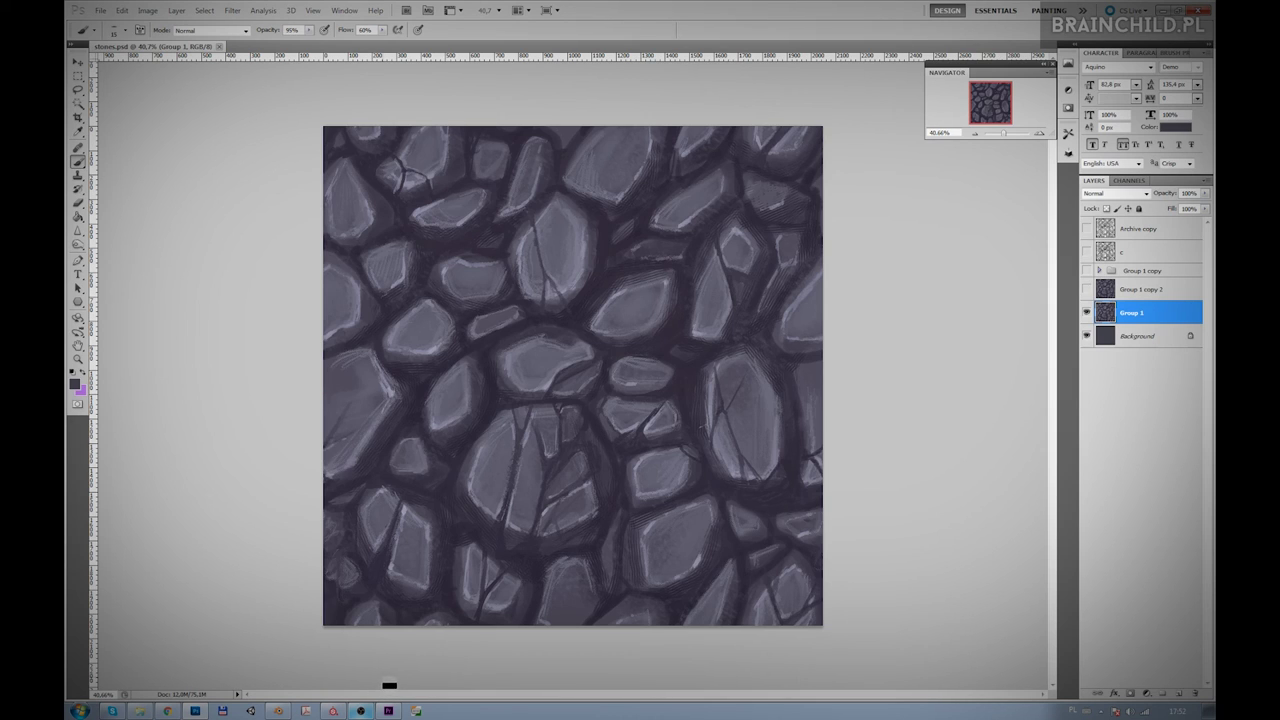
# - On a new layer with a different brush tip, paint dark shading between the stones
pyautogui.click(1180, 692)
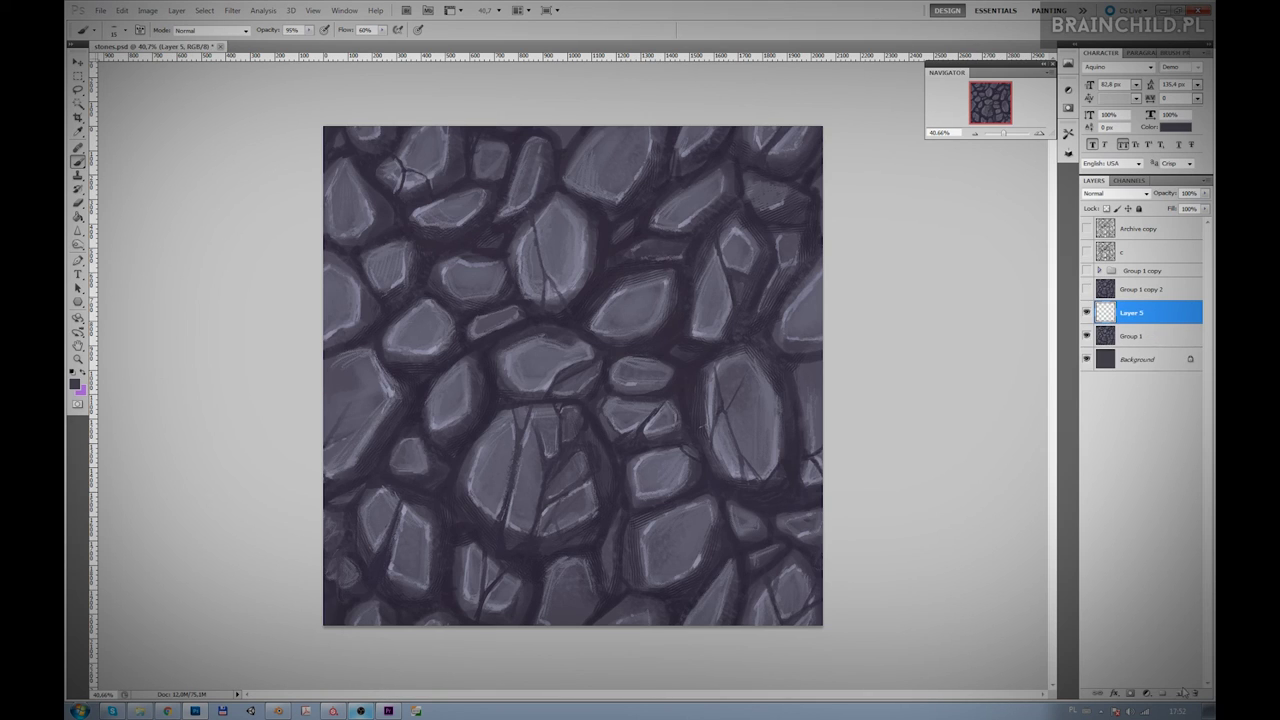
pyautogui.click(125, 30)
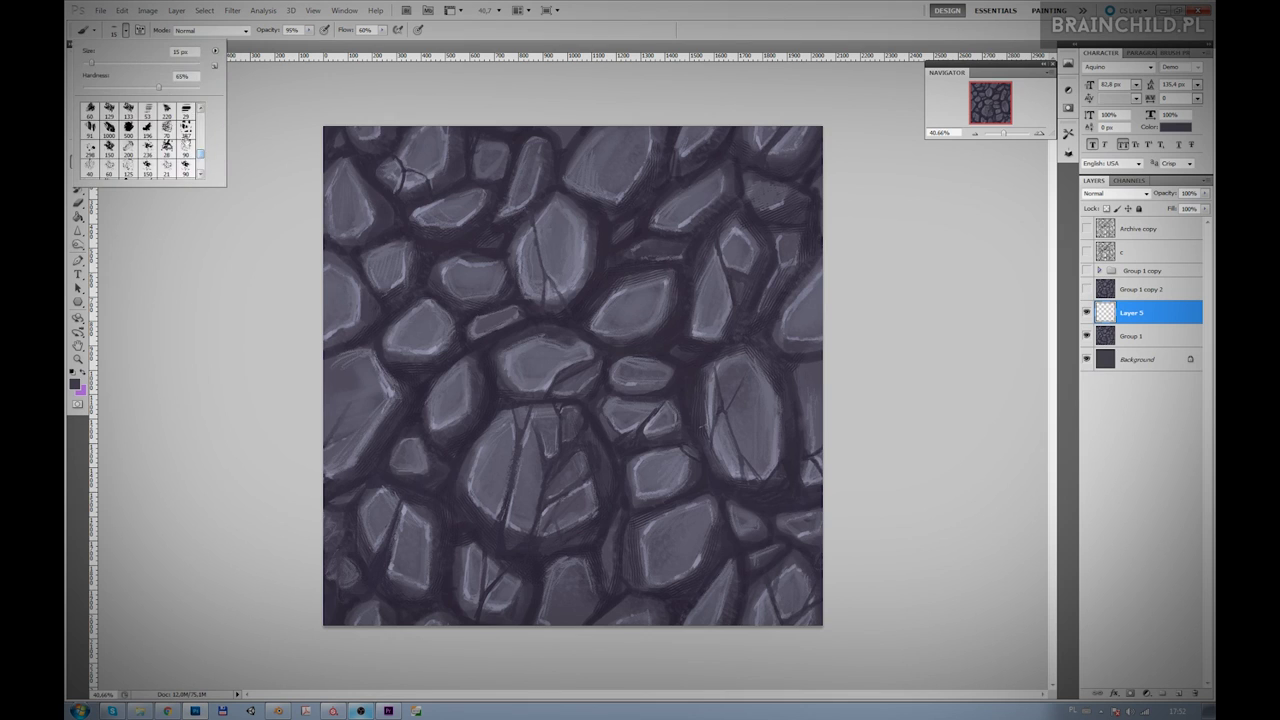
pyautogui.doubleClick(186, 140)
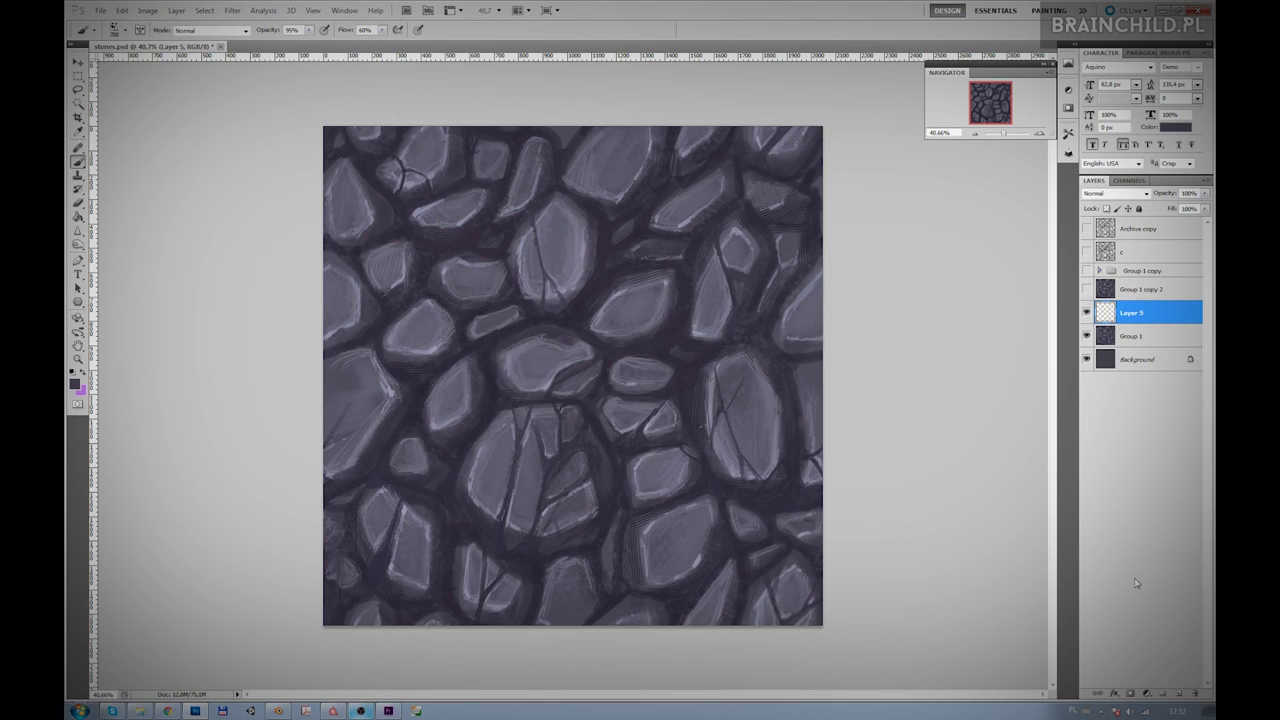
pyautogui.click(1179, 692)
pyautogui.moveTo(610, 231); pyautogui.dragTo(548, 289)
pyautogui.moveTo(454, 249); pyautogui.dragTo(413, 452)
pyautogui.moveTo(488, 492); pyautogui.dragTo(551, 443)
pyautogui.moveTo(641, 426); pyautogui.dragTo(639, 533)
# - Add light strokes over the stones and set the layer to Soft Light at about 63% opacity
pyautogui.moveTo(710, 250); pyautogui.dragTo(690, 300)
pyautogui.moveTo(610, 190); pyautogui.dragTo(565, 290)
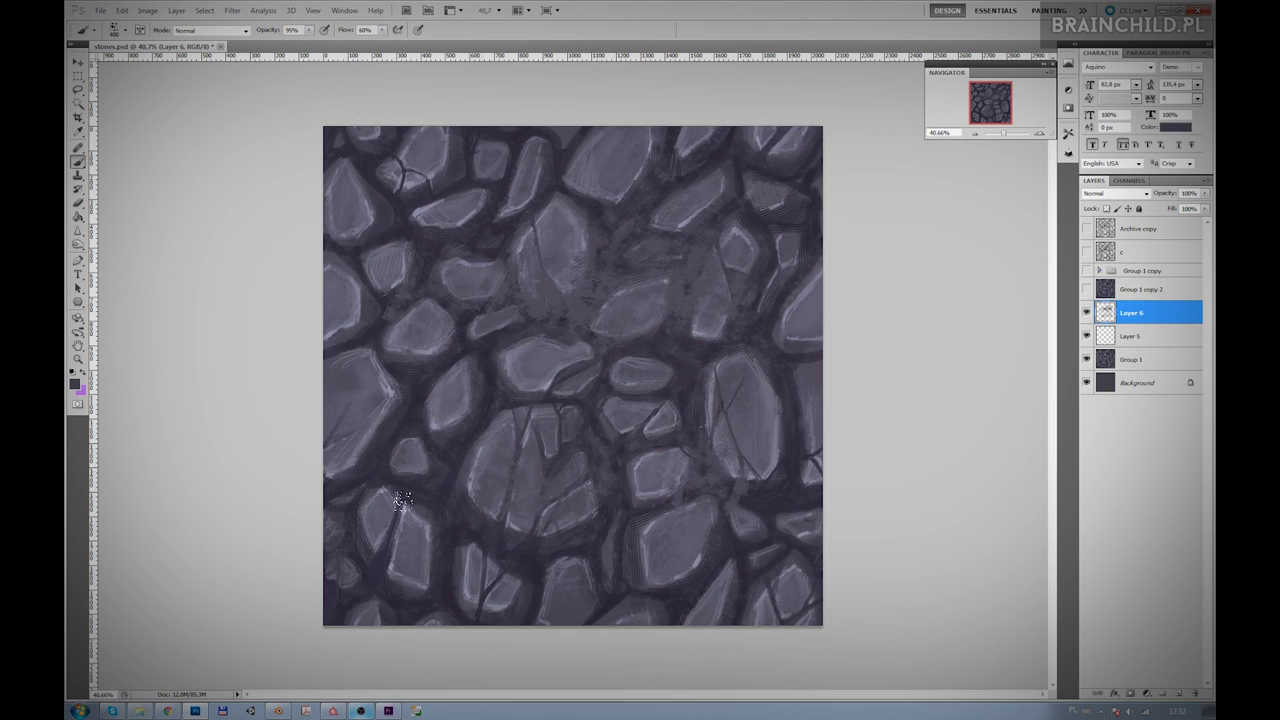
pyautogui.moveTo(420, 480); pyautogui.dragTo(415, 400)
pyautogui.moveTo(430, 255); pyautogui.dragTo(560, 267)
pyautogui.click(1115, 193)
pyautogui.click(1112, 200)
pyautogui.press('Down')
pyautogui.press('Down')
pyautogui.press('Down')
pyautogui.press('Down')
pyautogui.press('Down')
pyautogui.press('Down')
pyautogui.press('Down')
pyautogui.press('Down')
pyautogui.press('Down')
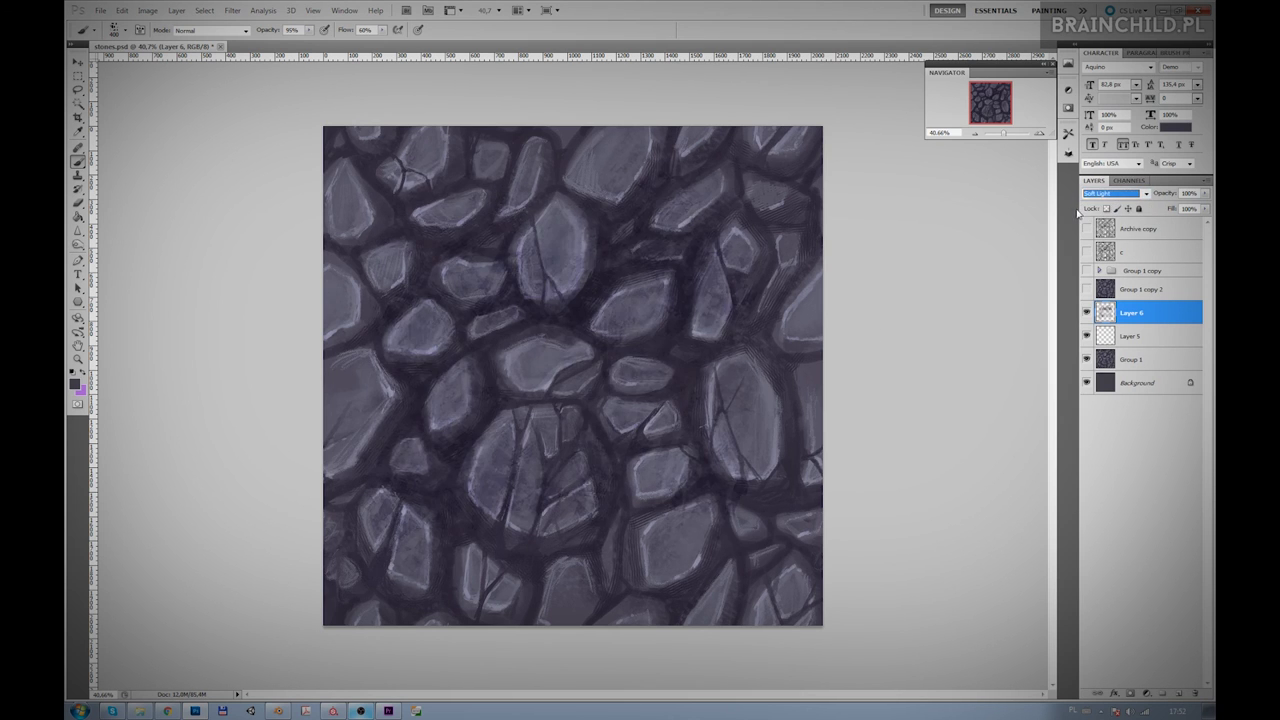
pyautogui.moveTo(1207, 195); pyautogui.dragTo(1176, 210)
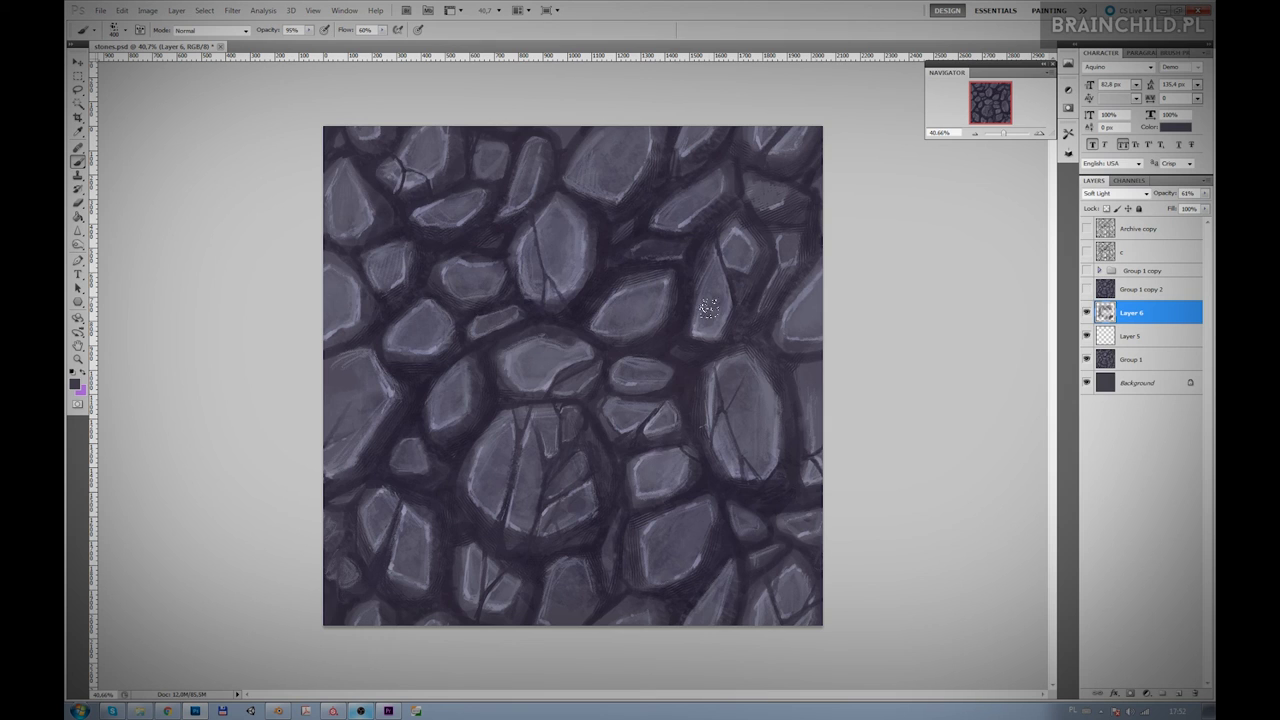
pyautogui.keyDown('shift'); pyautogui.click(1100, 360); pyautogui.keyUp('shift')
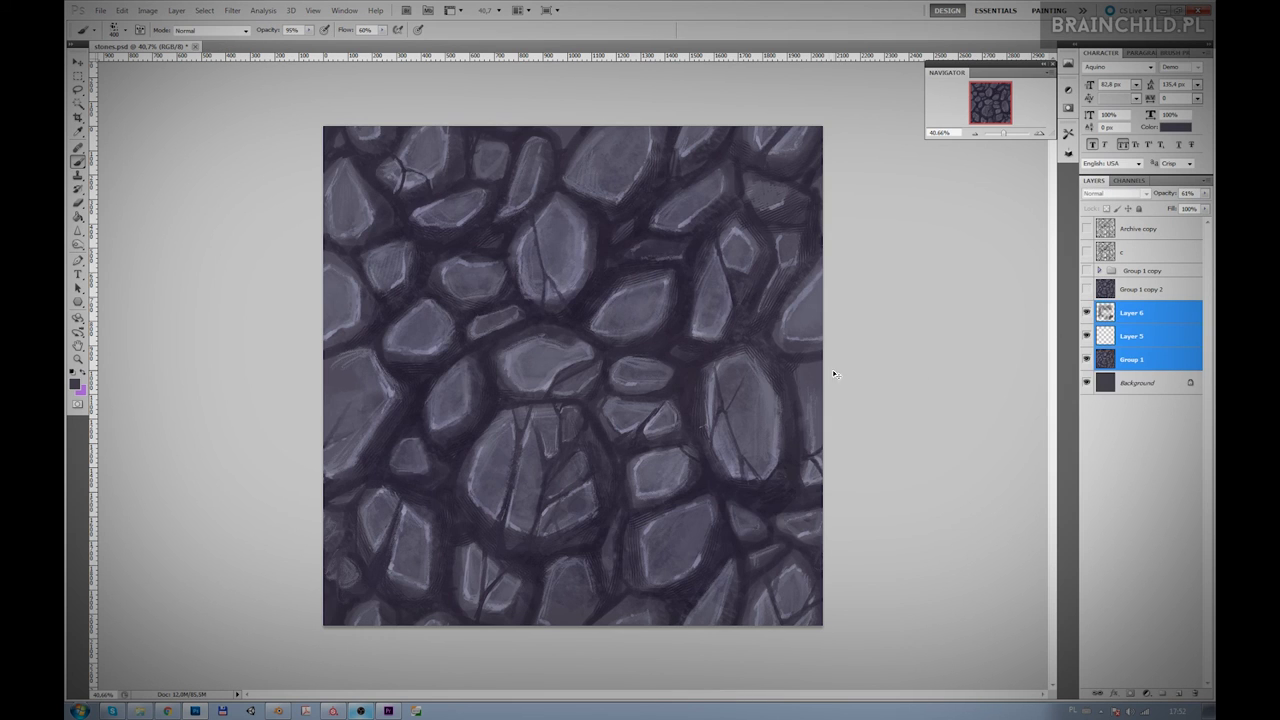
# - Merge the selected layers, offset the texture, and paint over the central seams on a new layer
pyautogui.hotkey('ctrl', 'e')
pyautogui.hotkey('ctrl', 'f')
pyautogui.hotkey('ctrl', 'shift', 'alt', 'n')
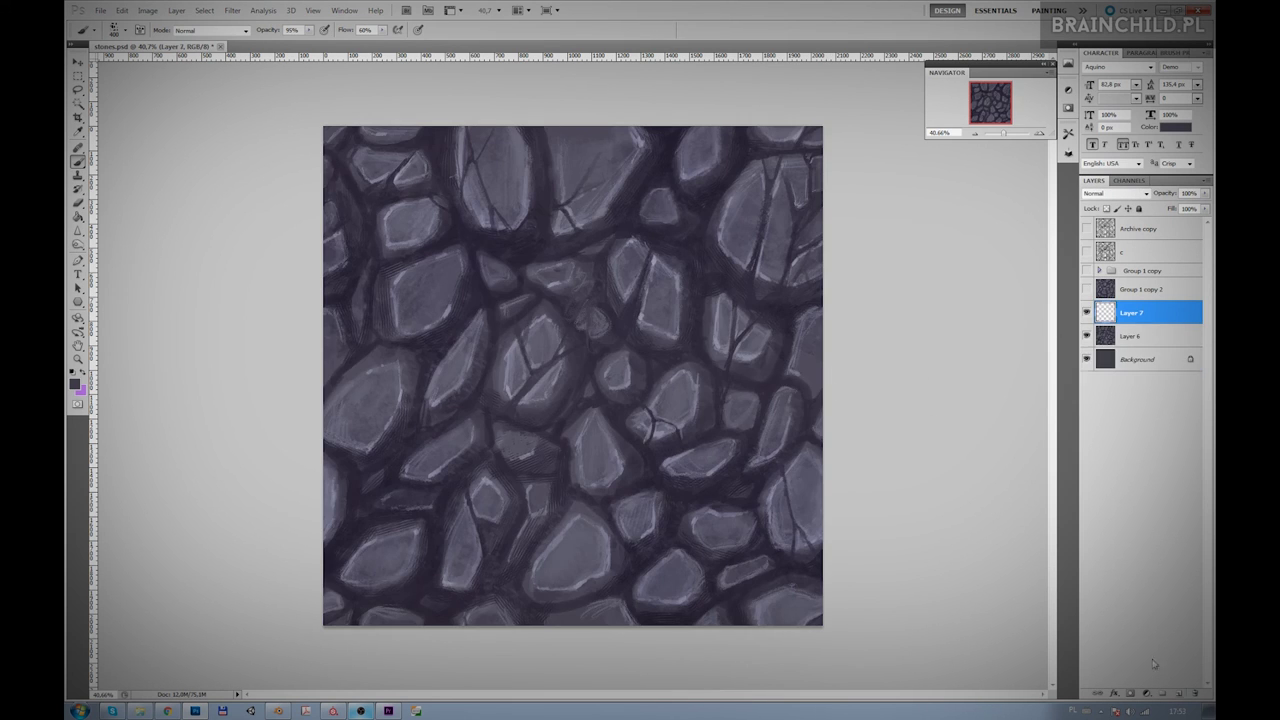
pyautogui.moveTo(560, 440); pyautogui.dragTo(590, 530)
pyautogui.moveTo(620, 470); pyautogui.dragTo(720, 575)
pyautogui.moveTo(690, 440); pyautogui.dragTo(640, 260)
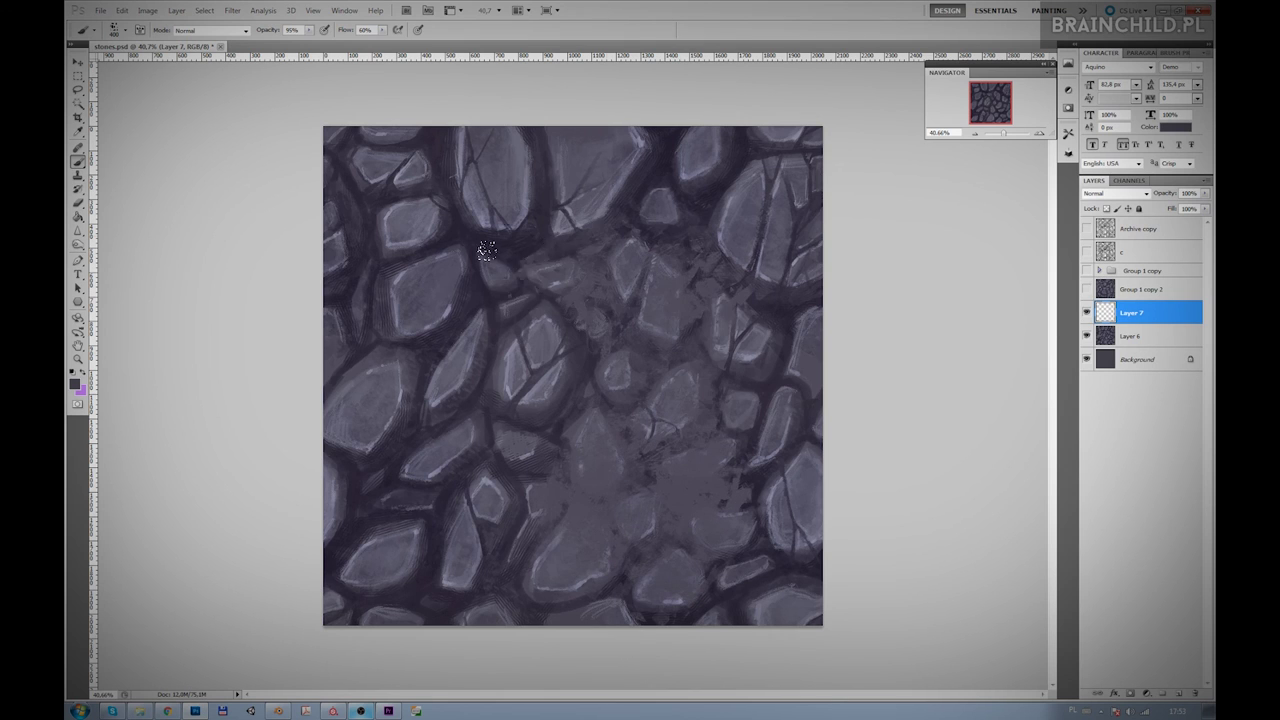
# - Blend the remaining seams between stones and reapply the Offset filter to check tiling
pyautogui.moveTo(543, 228); pyautogui.dragTo(470, 240)
pyautogui.moveTo(500, 350); pyautogui.dragTo(420, 560)
pyautogui.moveTo(520, 470); pyautogui.dragTo(430, 320)
pyautogui.moveTo(360, 240); pyautogui.dragTo(656, 389)
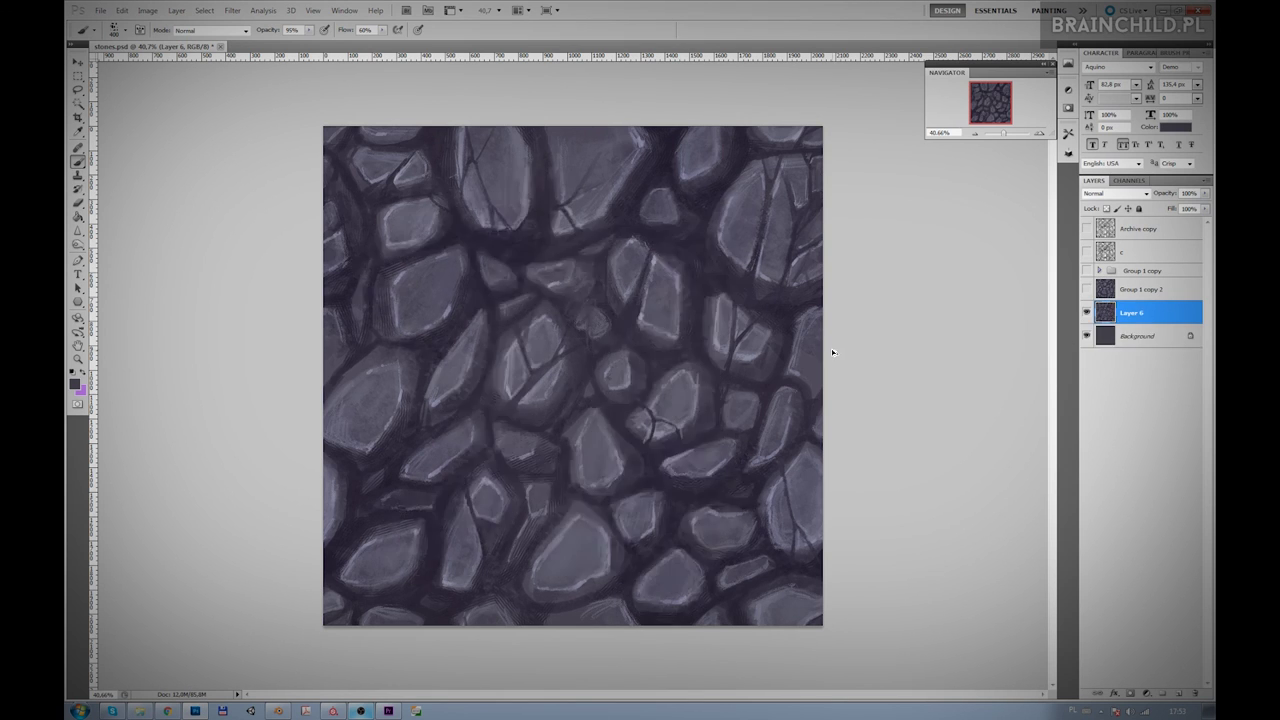
pyautogui.moveTo(1114, 357); pyautogui.dragTo(1143, 289)
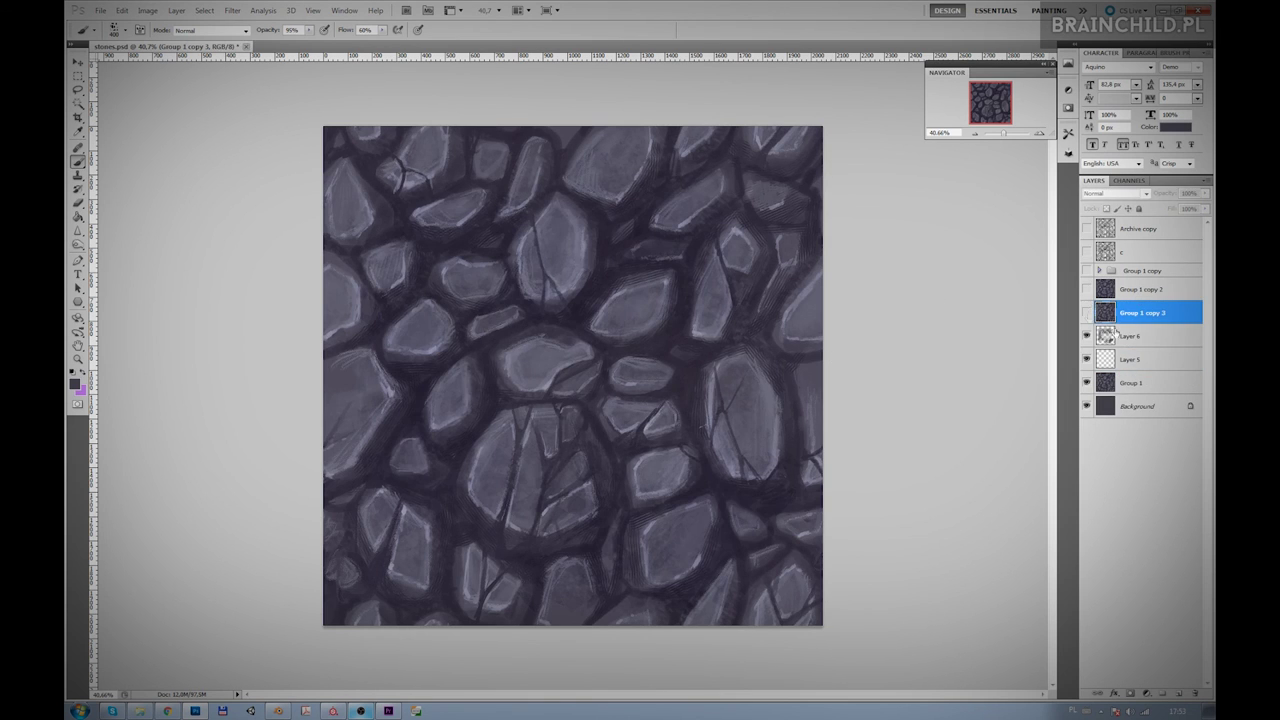
pyautogui.hotkey('ctrl', 'f')
pyautogui.press('Return')
pyautogui.click(1143, 362)
pyautogui.hotkey('ctrl', 'f')
# - Paint dark strokes across the centre on Layer 8, set to Vivid Light at 14% opacity
pyautogui.click(1179, 693)
pyautogui.moveTo(580, 460)
pyautogui.mouseDown()
pyautogui.moveTo(530, 290)
pyautogui.moveTo(420, 430)
pyautogui.mouseUp()
pyautogui.moveTo(440, 520)
pyautogui.mouseDown()
pyautogui.moveTo(634, 502)
pyautogui.moveTo(720, 290)
pyautogui.moveTo(637, 524)
pyautogui.mouseUp()
pyautogui.click(1124, 194)
pyautogui.click(1100, 330)
pyautogui.press('Down')
pyautogui.press('Down')
pyautogui.press('Down')
pyautogui.press('Down')
pyautogui.press('Down')
pyautogui.press('Down')
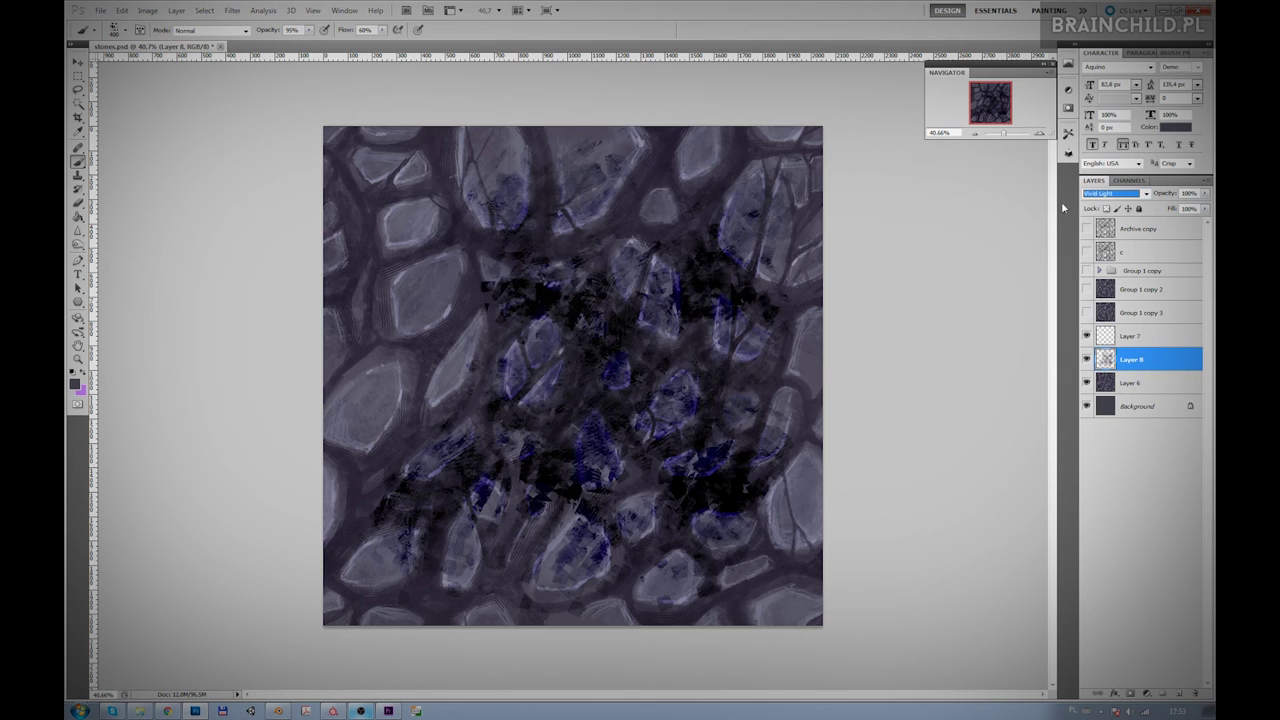
pyautogui.moveTo(1204, 195); pyautogui.dragTo(1158, 208)
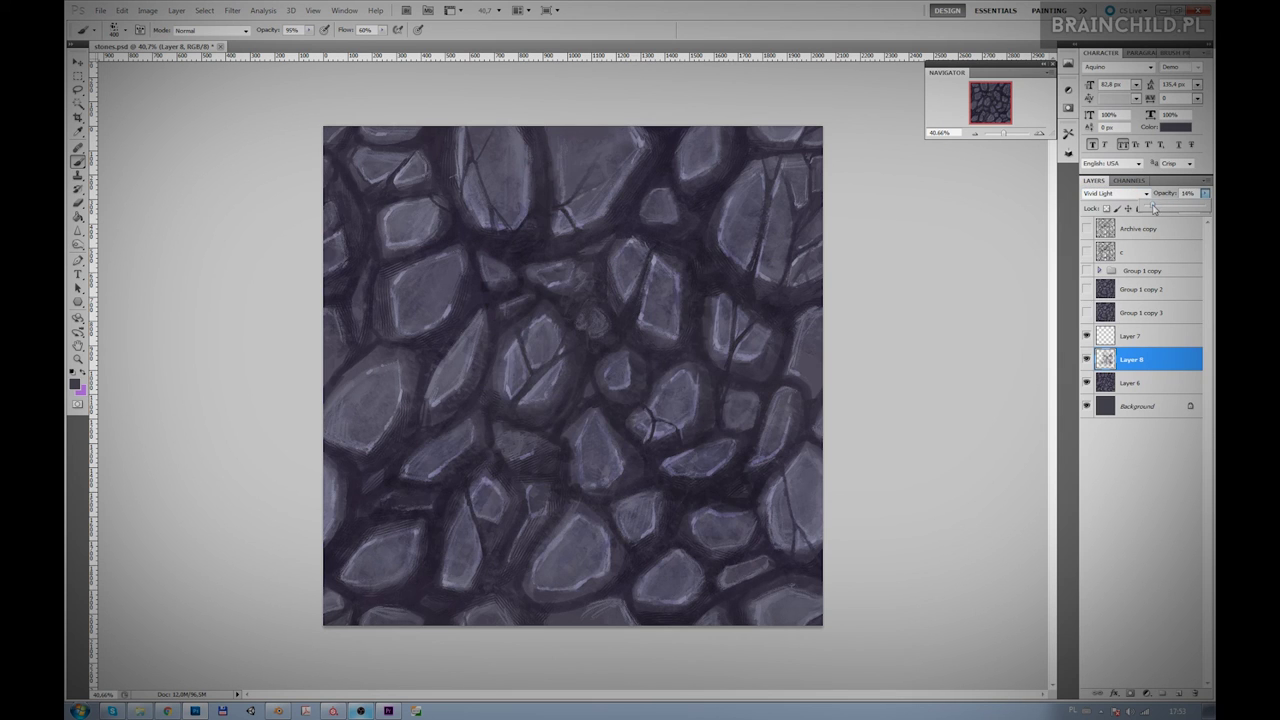
pyautogui.click(1179, 692)
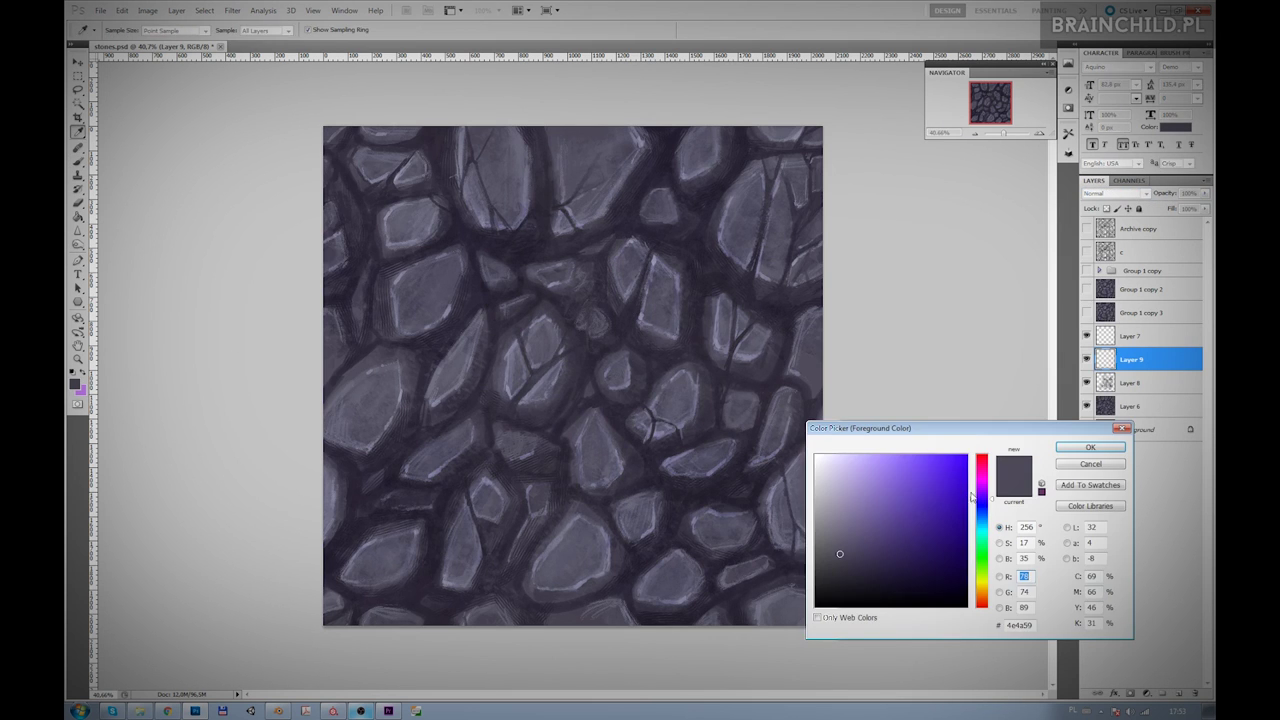
# - Fill a new layer with dark green and set it to Lighten blend mode
pyautogui.moveTo(983, 497); pyautogui.dragTo(985, 565)
pyautogui.press('Return')
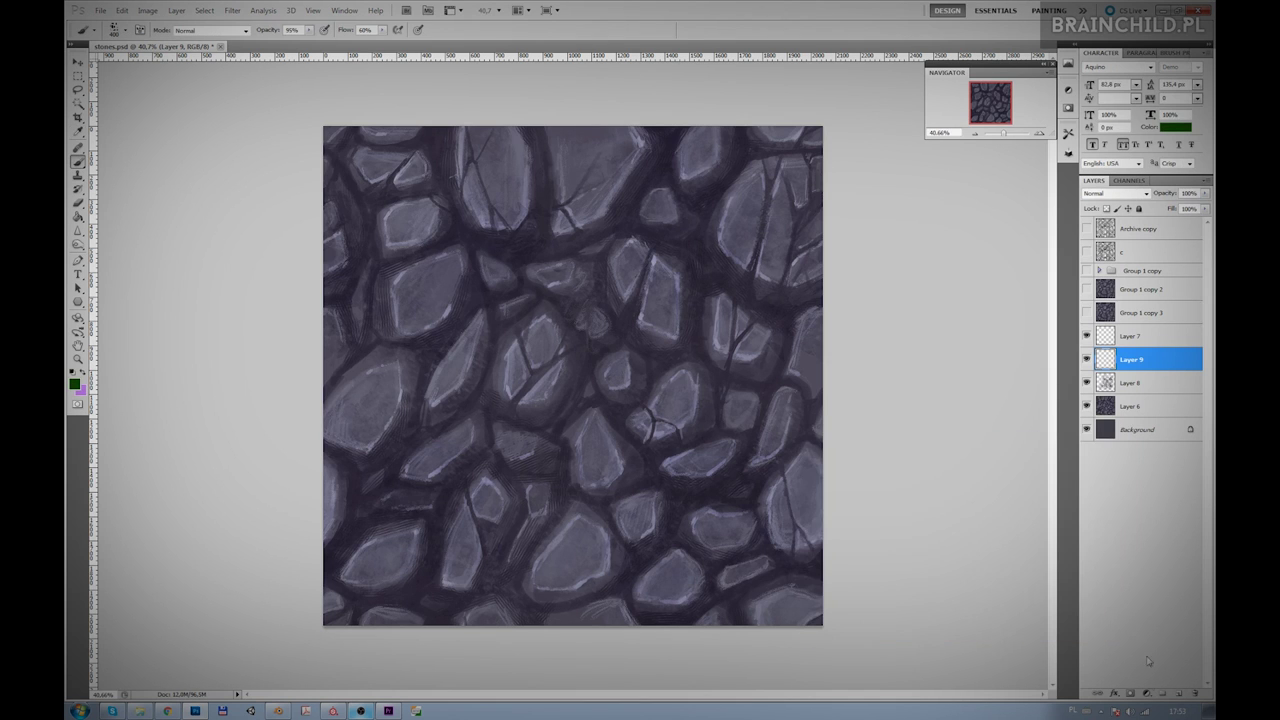
pyautogui.hotkey('ctrl', 'shift', 'alt', 'n')
pyautogui.press('g')
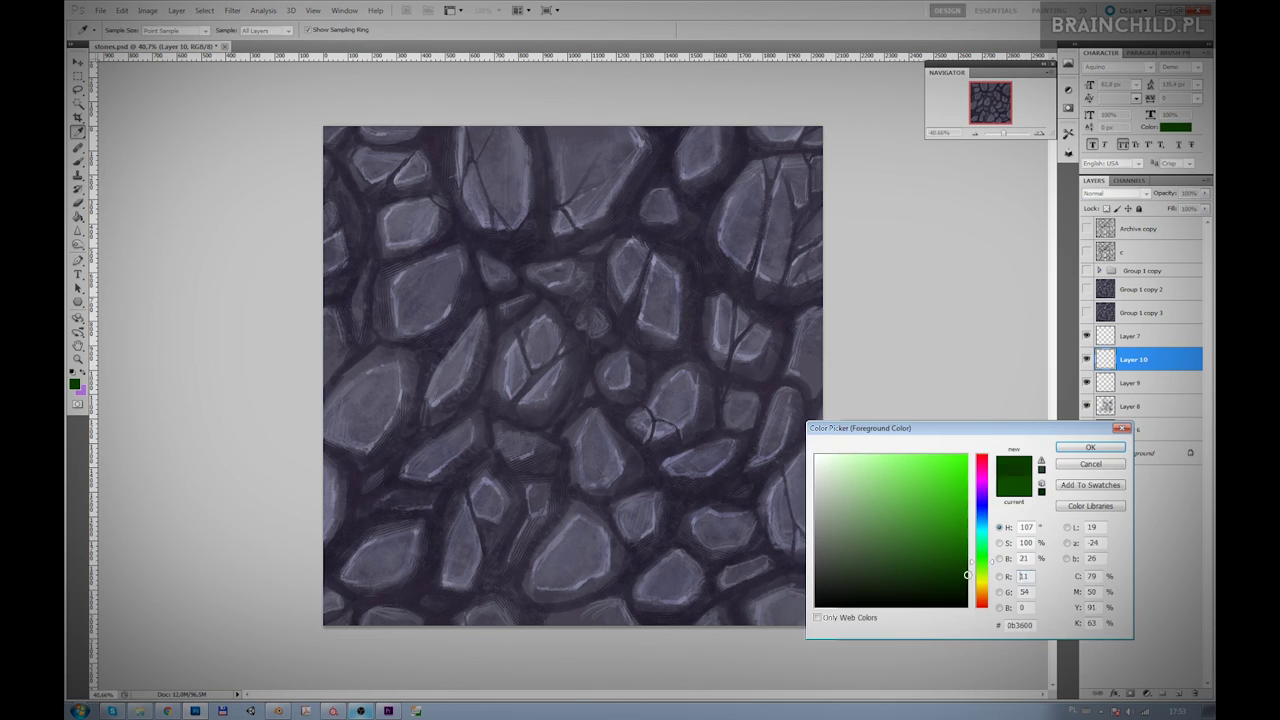
pyautogui.click(360, 330)
pyautogui.click(1115, 193)
pyautogui.click(1113, 271)
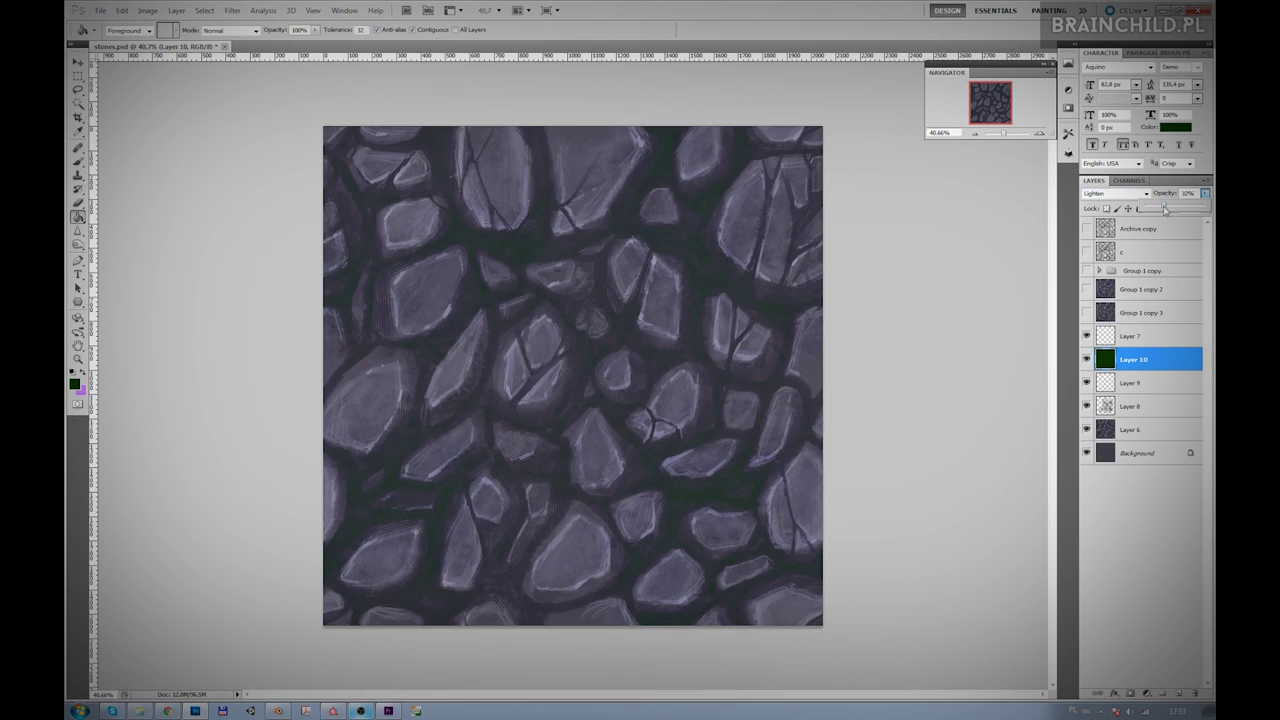
# - On another new layer, brush brighter green strokes across several stones
pyautogui.click(1180, 693)
pyautogui.click(75, 383)
pyautogui.press('Return')
pyautogui.press('b')
pyautogui.moveTo(510, 330); pyautogui.dragTo(540, 370)
pyautogui.moveTo(630, 250); pyautogui.dragTo(600, 290)
pyautogui.moveTo(500, 190); pyautogui.dragTo(420, 250)
pyautogui.moveTo(420, 320); pyautogui.dragTo(362, 342)
pyautogui.moveTo(500, 465); pyautogui.dragTo(410, 520)
pyautogui.moveTo(660, 455); pyautogui.dragTo(590, 365)
pyautogui.moveTo(700, 310)
pyautogui.mouseDown()
pyautogui.moveTo(740, 495)
pyautogui.moveTo(700, 180)
pyautogui.mouseUp()
# - Set the green strokes layer to Color Dodge at 13% opacity, then duplicate the base stone layer
pyautogui.click(1115, 193)
pyautogui.click(1110, 258)
pyautogui.press('Down')
pyautogui.press('Down')
pyautogui.press('Down')
pyautogui.click(1205, 193)
pyautogui.moveTo(1200, 207); pyautogui.dragTo(1155, 215)
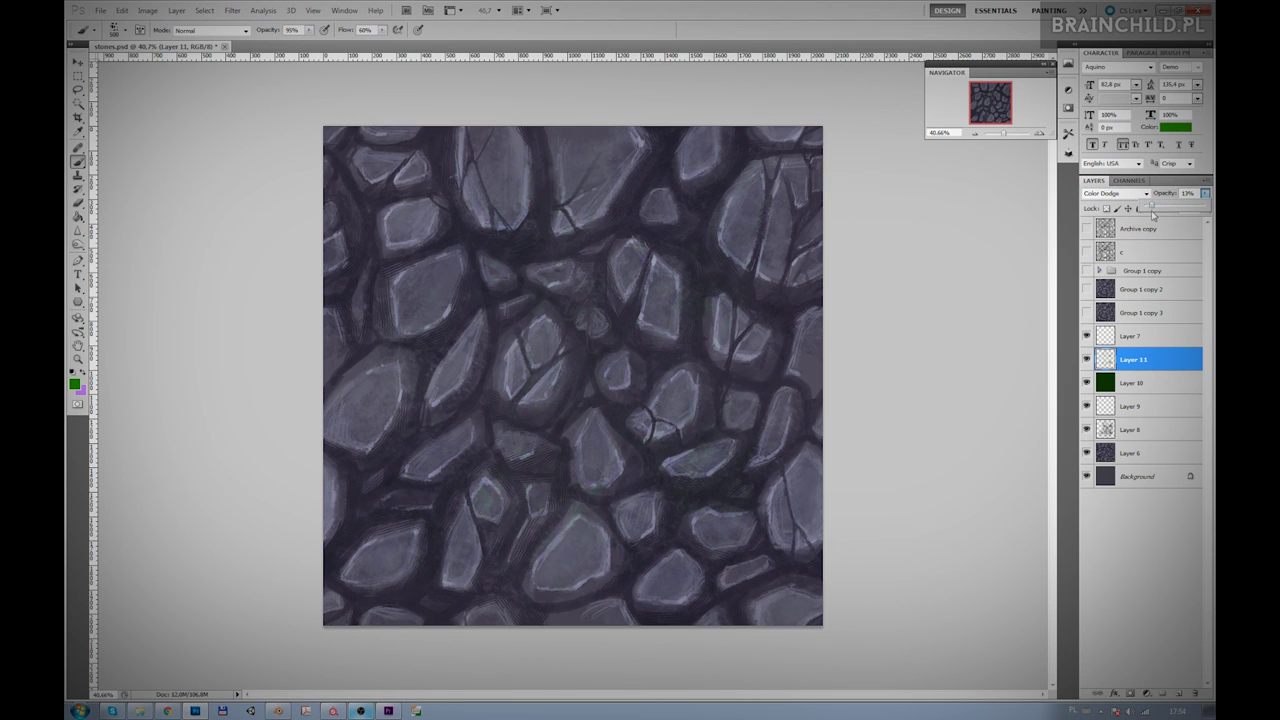
pyautogui.click(1130, 453)
pyautogui.hotkey('ctrl', 'j')
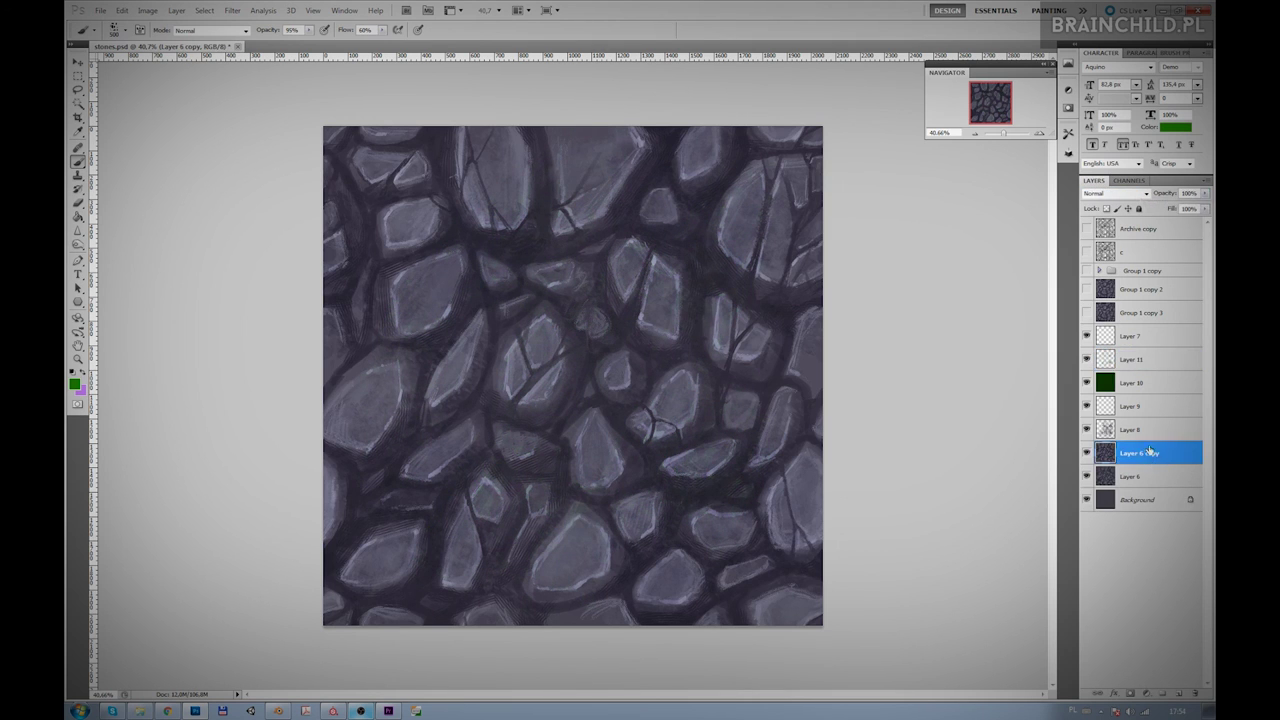
# - Merge the tint layers into Layer 7 and duplicate it
pyautogui.hotkey('ctrl', ']')
pyautogui.hotkey('ctrl', ']')
pyautogui.hotkey('ctrl', ']')
pyautogui.hotkey('alt', '[')
pyautogui.keyDown('shift'); pyautogui.click(1133, 476); pyautogui.keyUp('shift')
pyautogui.hotkey('ctrl', 'e')
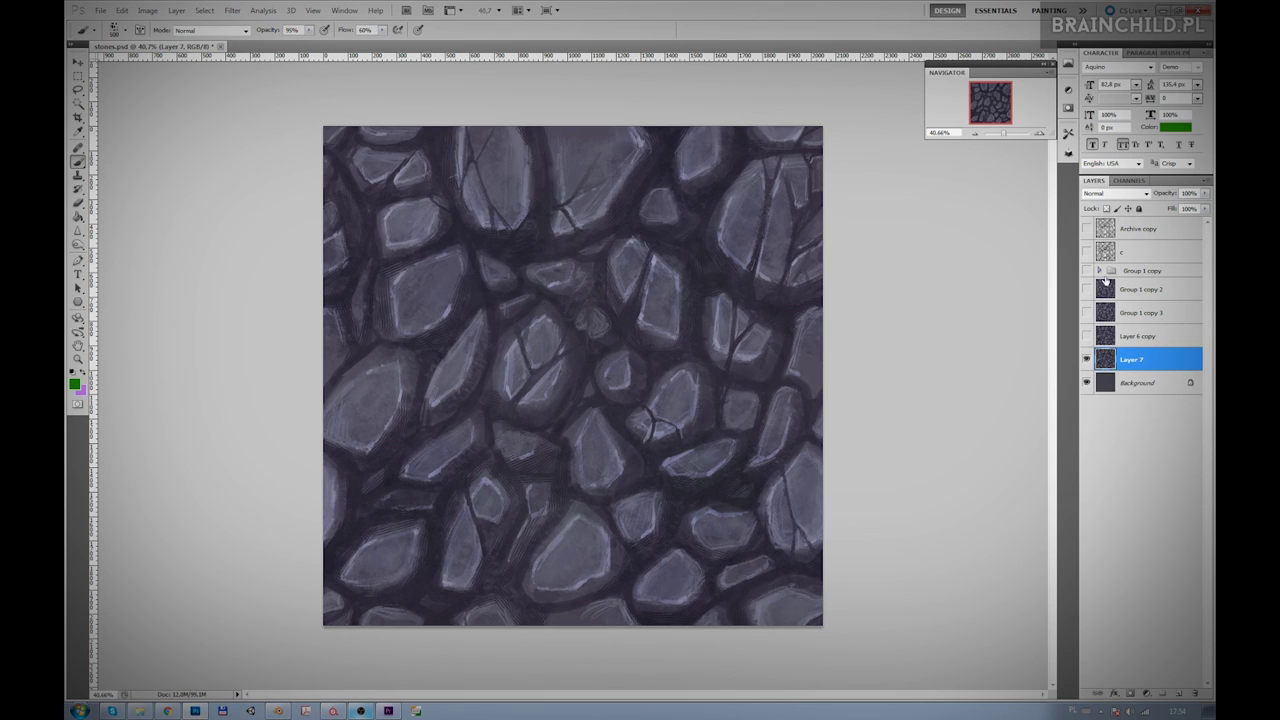
pyautogui.hotkey('ctrl', 'j')
# - Shift the Layer 7 copy's hue to teal-blue and boost saturation with Hue/Saturation
pyautogui.click(147, 10)
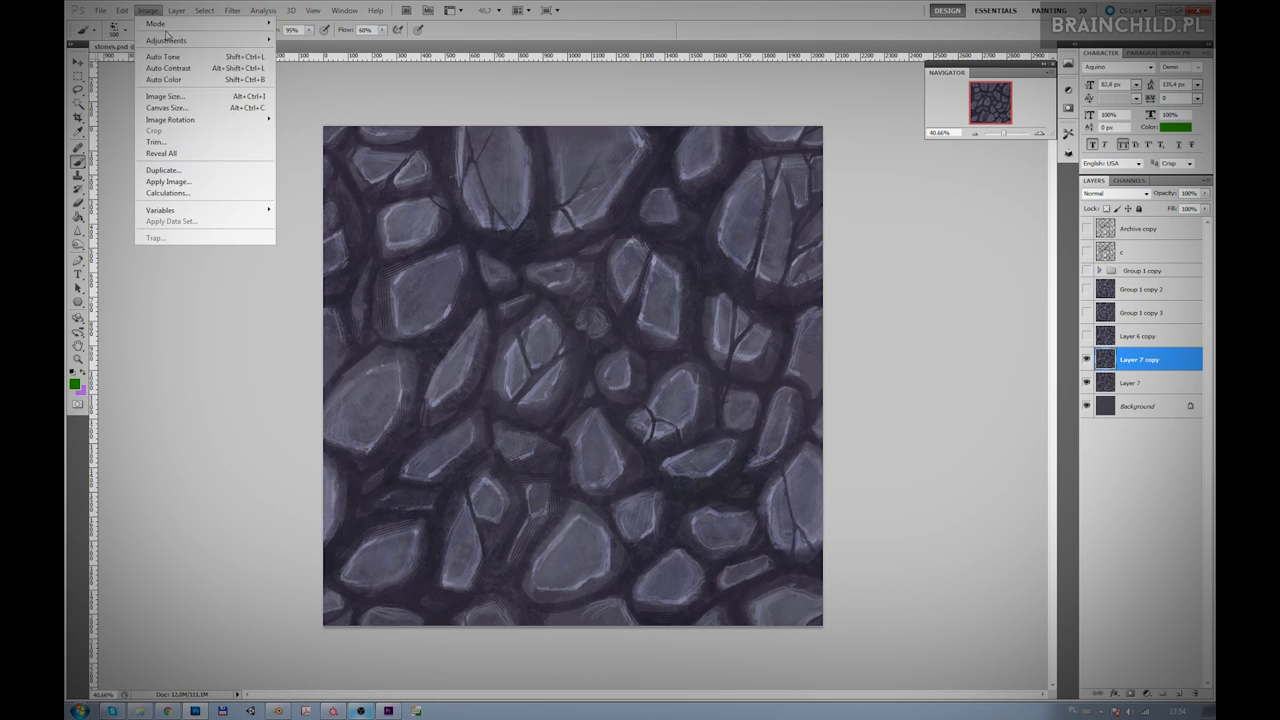
pyautogui.click(361, 711)
pyautogui.click(361, 711)
pyautogui.click(147, 10)
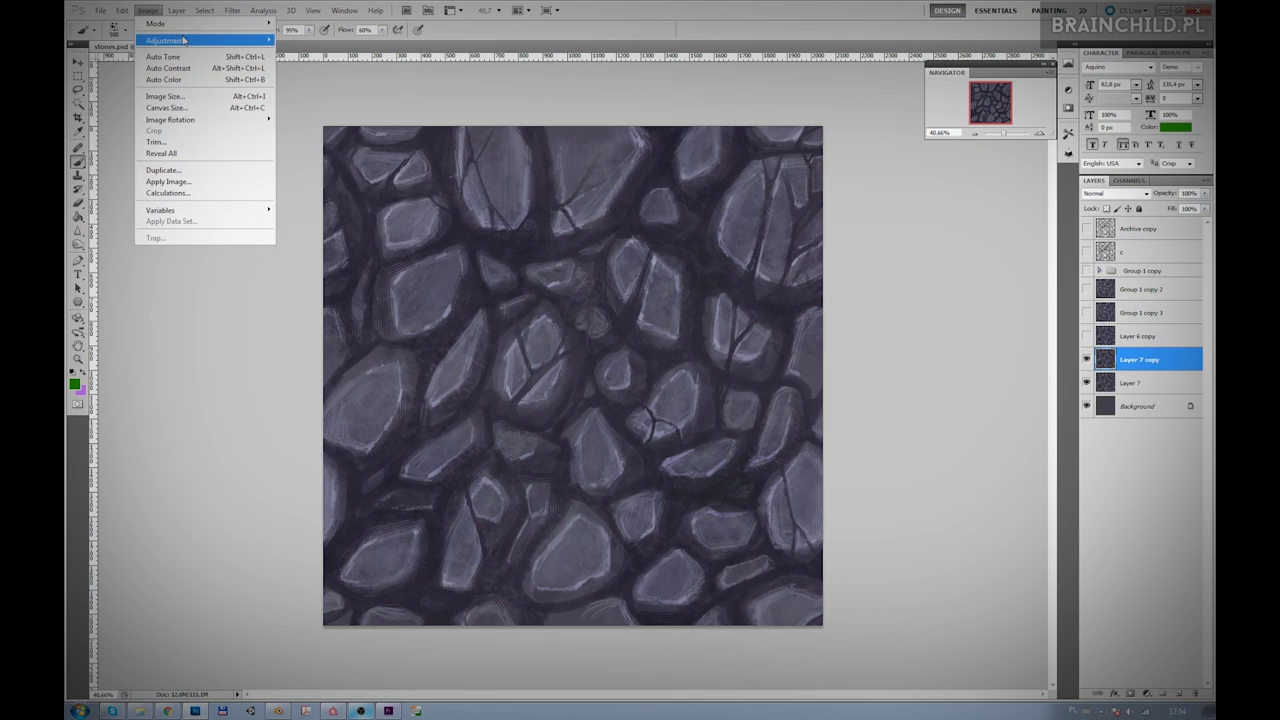
pyautogui.click(330, 127)
pyautogui.moveTo(689, 505); pyautogui.dragTo(727, 505)
pyautogui.moveTo(667, 541)
pyautogui.mouseDown()
pyautogui.moveTo(709, 541)
pyautogui.moveTo(655, 577)
pyautogui.mouseUp()
pyautogui.moveTo(727, 507); pyautogui.dragTo(646, 507)
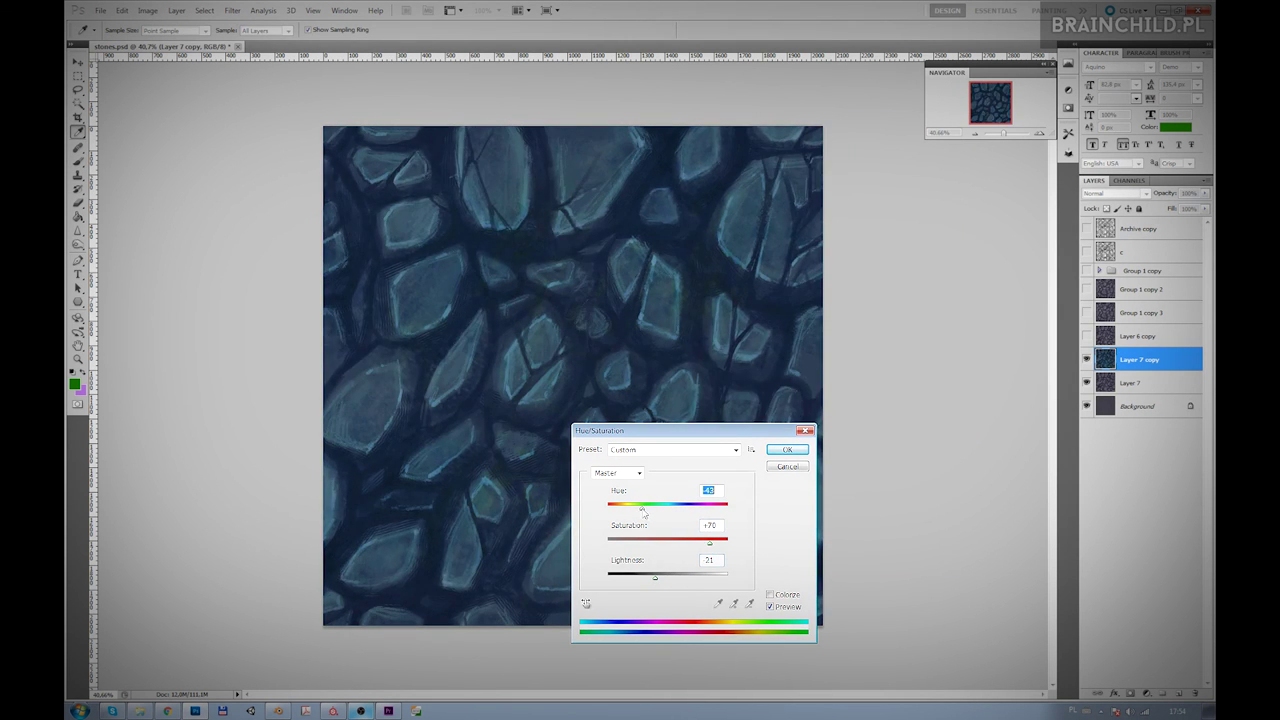
pyautogui.press('Return')
# - Stamp all visible layers into a new merged layer (Ctrl+Shift+Alt+E)
pyautogui.scroll(-3, 1100, 196)
pyautogui.scroll(-3, 1100, 196)
pyautogui.scroll(-3, 1100, 196)
pyautogui.scroll(-2, 1102, 200)
pyautogui.scroll(-3, 1102, 200)
pyautogui.scroll(-1, 1102, 200)
pyautogui.scroll(-1, 1102, 200)
pyautogui.scroll(-1, 1102, 200)
pyautogui.hotkey('ctrl', 'shift', 'alt', 'e')
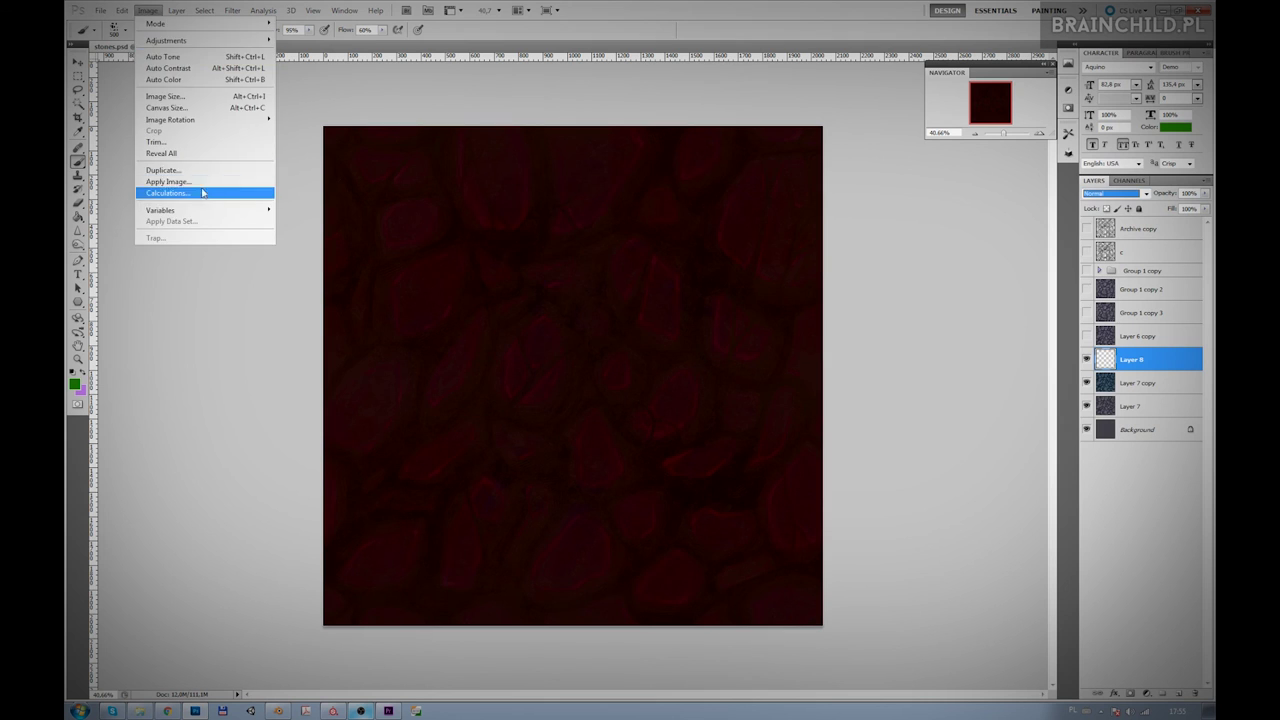
# - Set the merged Layer 8 to Linear Light blend mode and lower its opacity
pyautogui.click(147, 10)
pyautogui.click(320, 45)
pyautogui.press('Return')
pyautogui.click(1102, 193)
pyautogui.scroll(-4, 1102, 193)
pyautogui.scroll(-5, 1092, 197)
pyautogui.scroll(-2, 1092, 197)
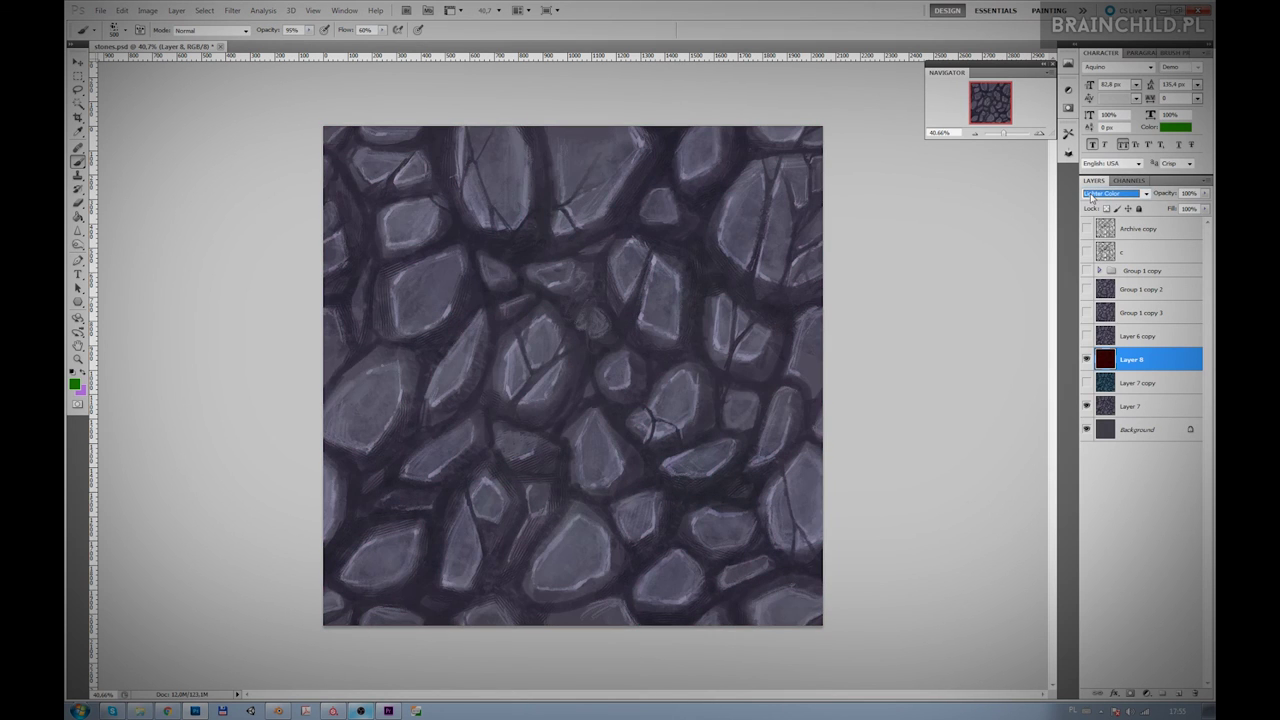
pyautogui.scroll(-2, 1104, 200)
pyautogui.scroll(-2, 1104, 200)
pyautogui.scroll(-2, 1104, 200)
pyautogui.moveTo(1205, 193); pyautogui.dragTo(1152, 207)
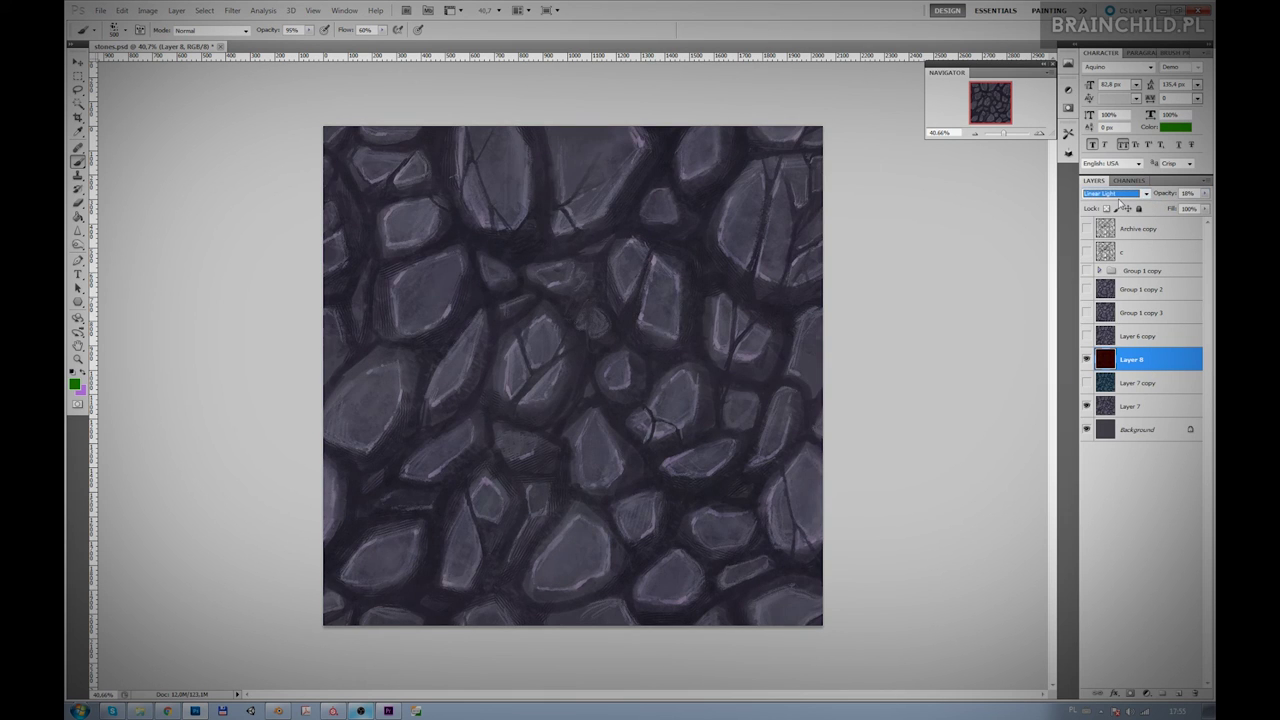
# - Compare Layer 8 on and off, then move Layer 7 copy above it in Subtract mode
pyautogui.click(1087, 359)
pyautogui.click(1087, 359)
pyautogui.moveTo(1136, 390); pyautogui.dragTo(1136, 350)
pyautogui.click(1112, 193)
pyautogui.click(1110, 470)
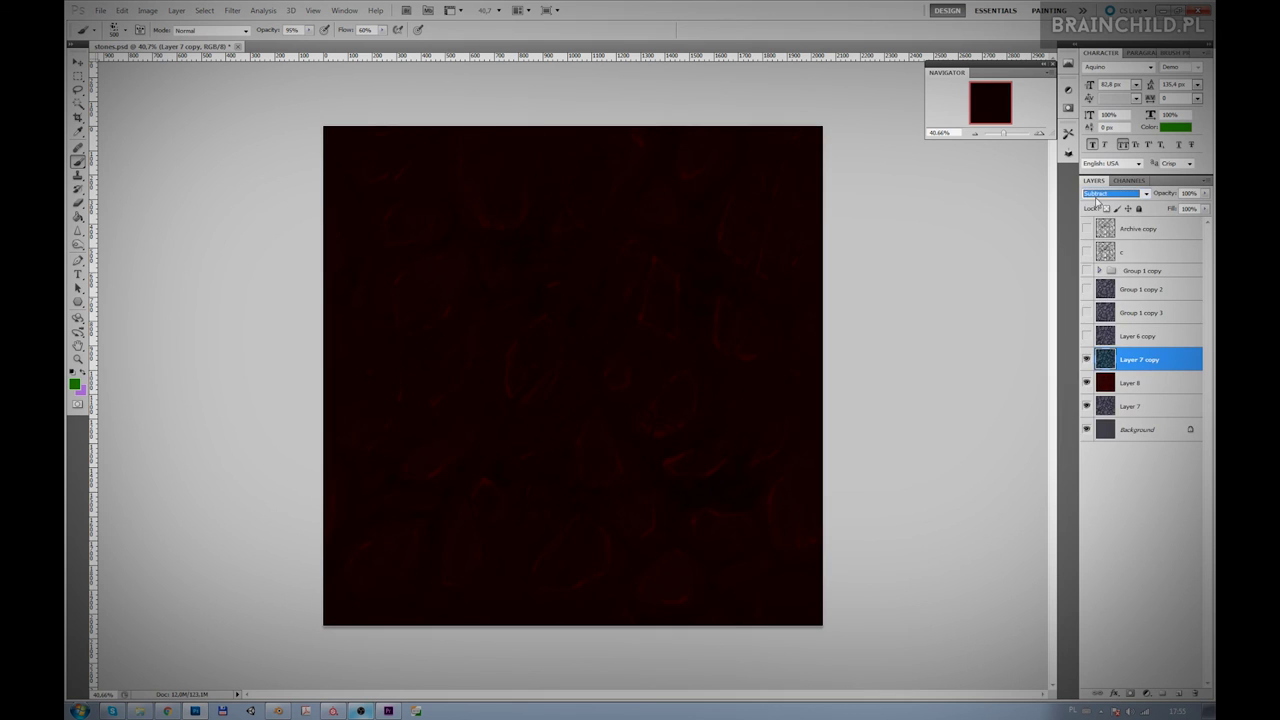
# - Drop Layer 7 copy to 9% opacity; add Brightness/Contrast raising brightness, slightly lowering contrast
pyautogui.click(1205, 193)
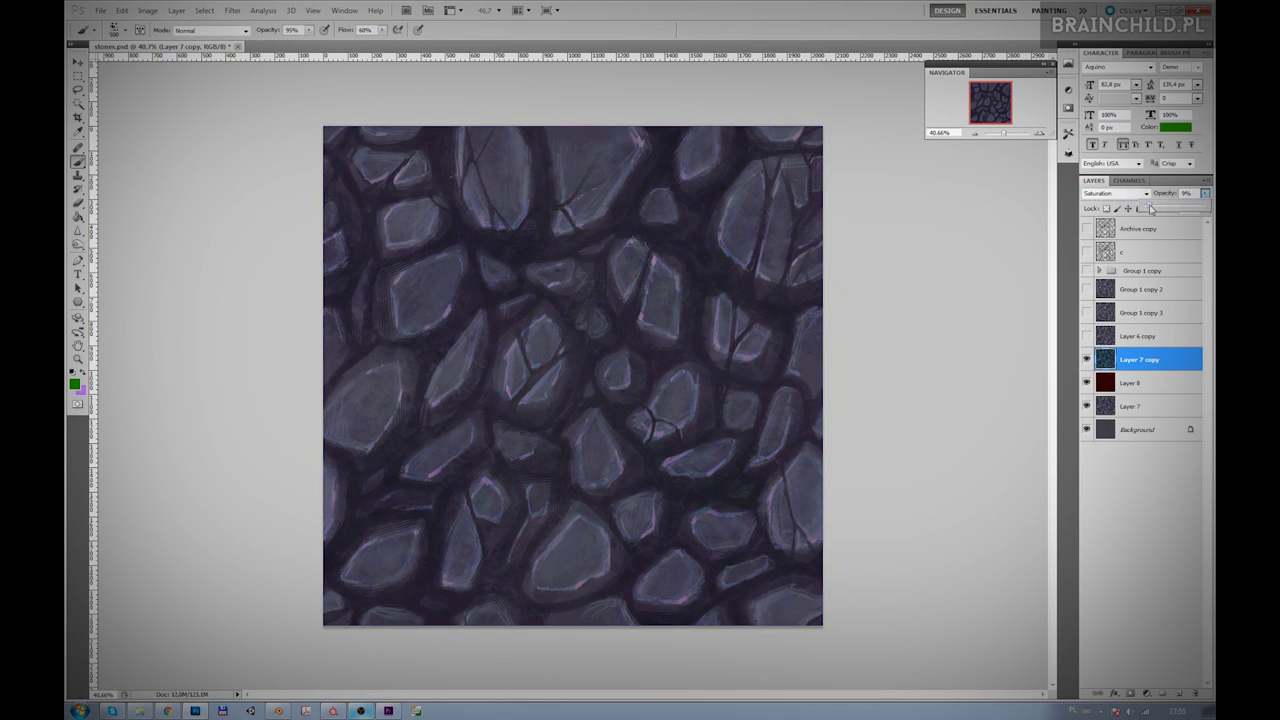
pyautogui.click(1154, 289)
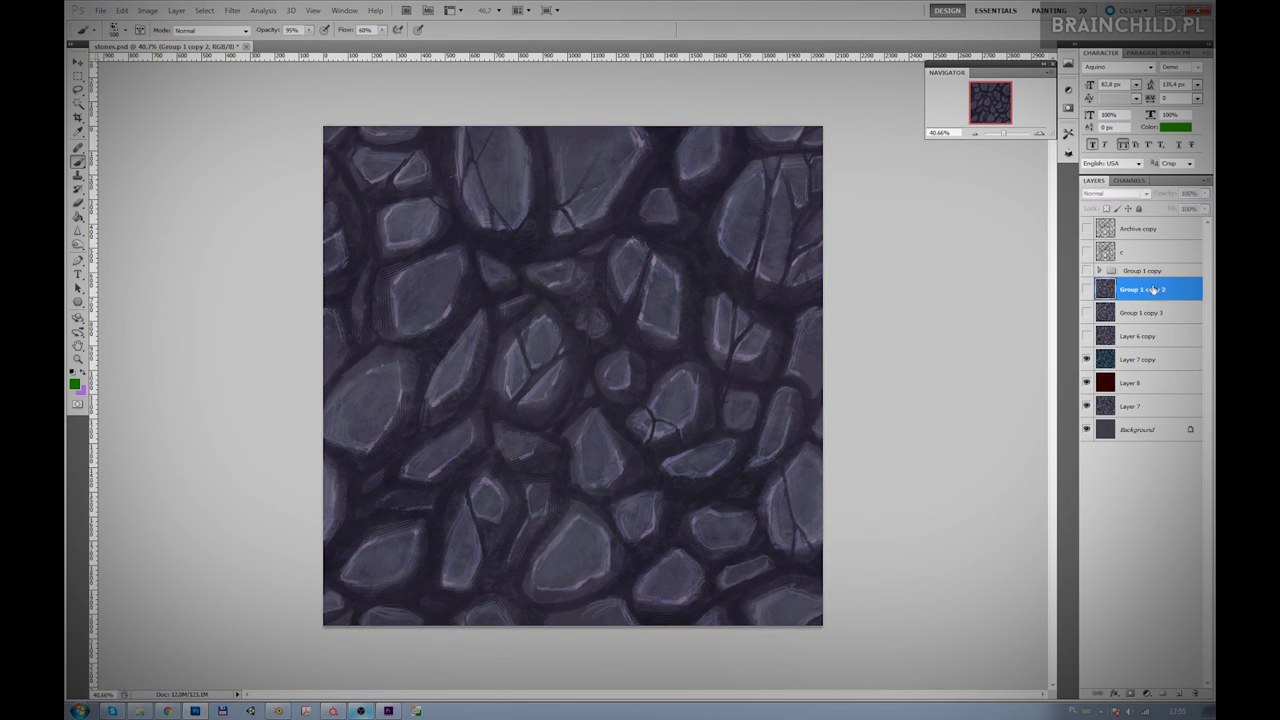
pyautogui.click(1147, 697)
pyautogui.click(1150, 490)
pyautogui.moveTo(991, 130); pyautogui.dragTo(1008, 132)
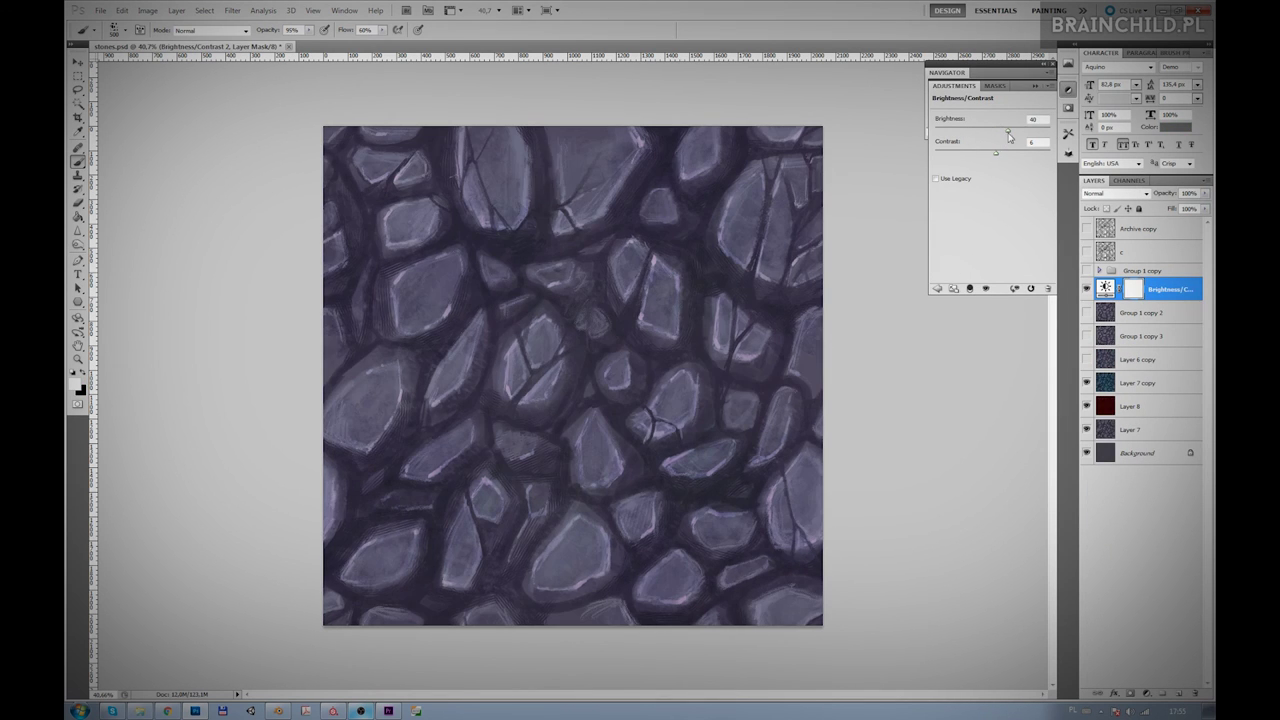
pyautogui.moveTo(1000, 158); pyautogui.dragTo(993, 155)
pyautogui.click(1042, 86)
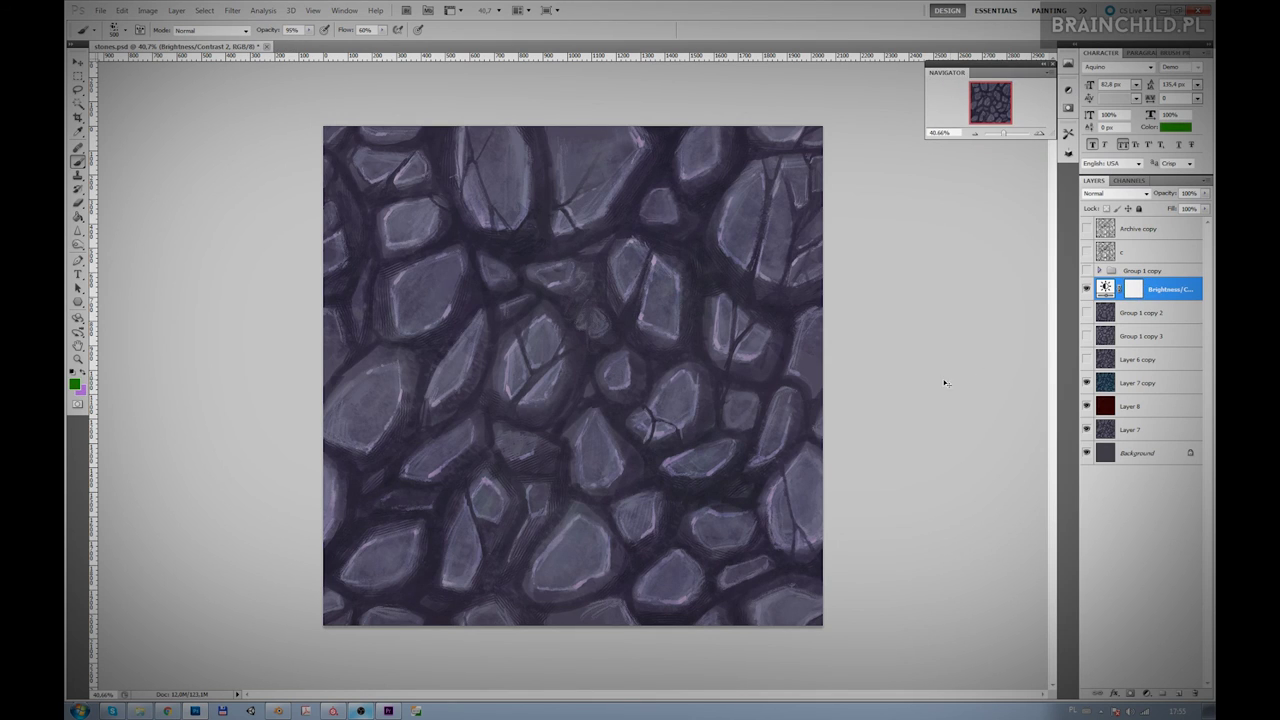